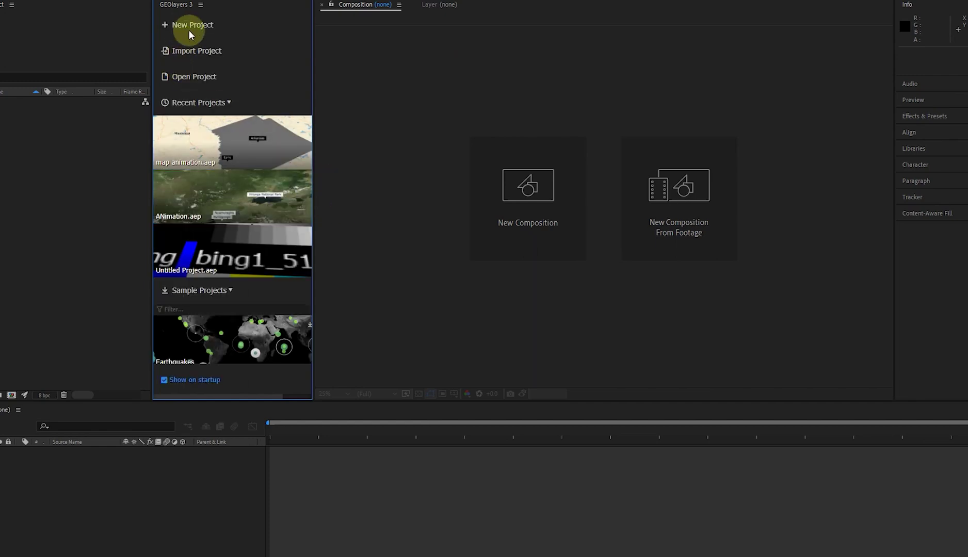
Start a new World Mapcomp project at 1920 x 1080 px, 25 fps and 30 seconds and continue to the map style choice.
left_click(190, 27)
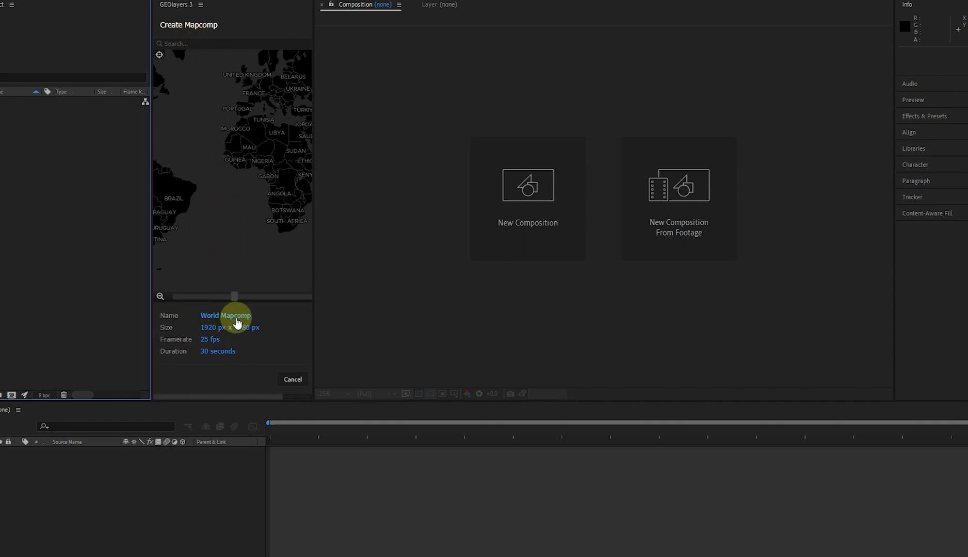
left_click_drag(312, 220, 382, 225)
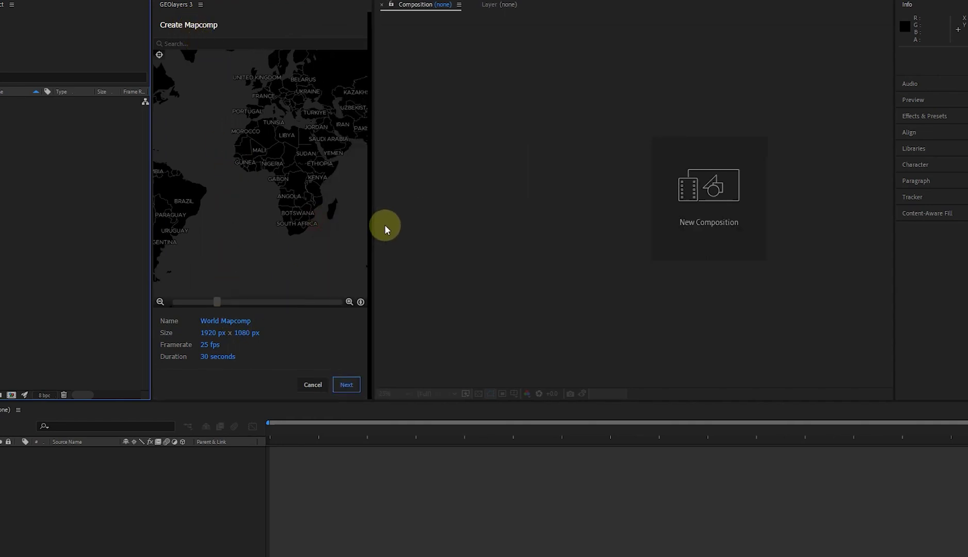
left_click(355, 382)
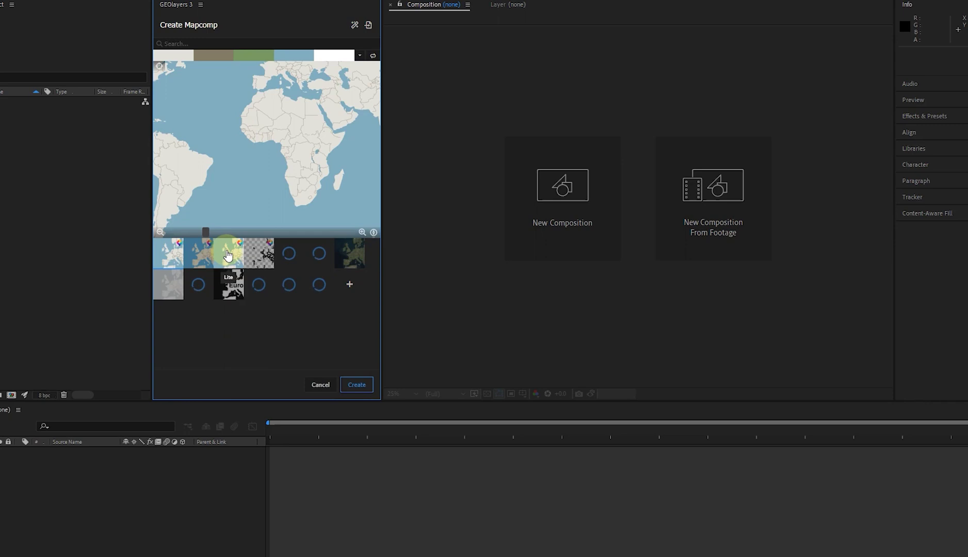
Create the mapcomp with the Lite map style and dismiss the MapTiler imagery notice.
left_click(165, 252)
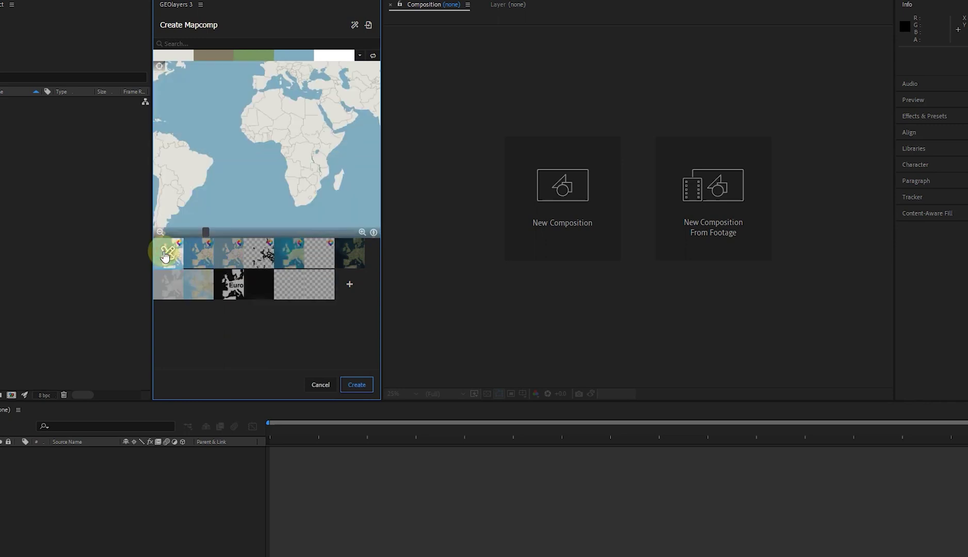
left_click(226, 253)
left_click(201, 253)
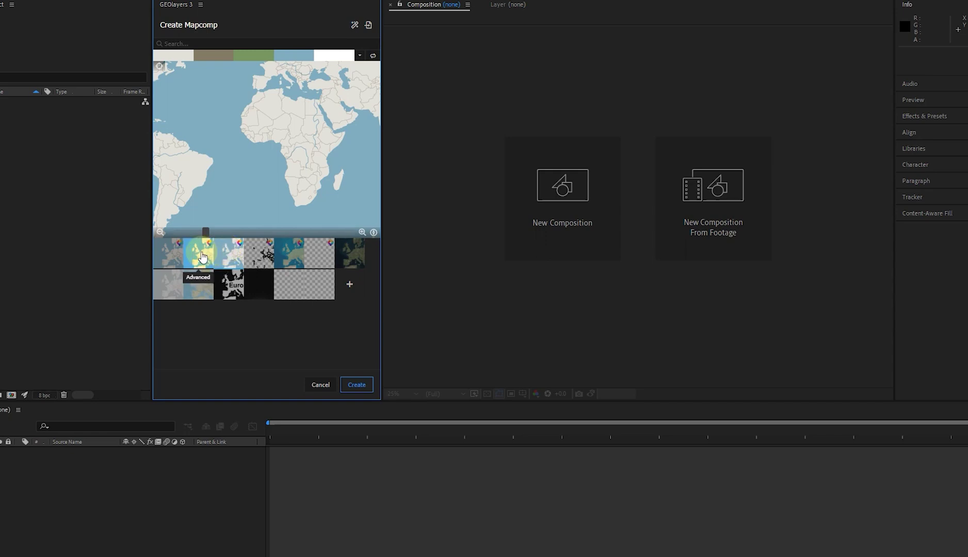
left_click(242, 253)
left_click(354, 387)
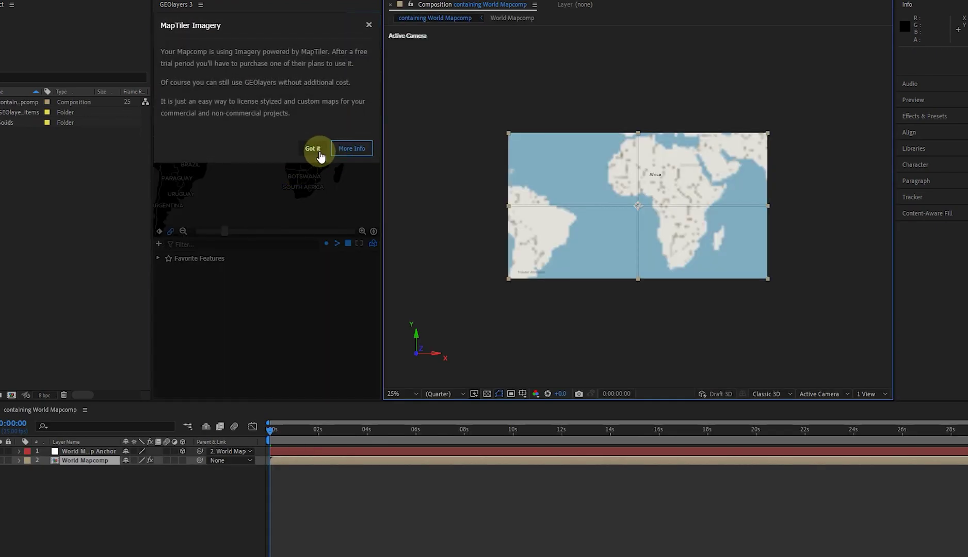
left_click(313, 148)
left_click(321, 126)
left_click(317, 128)
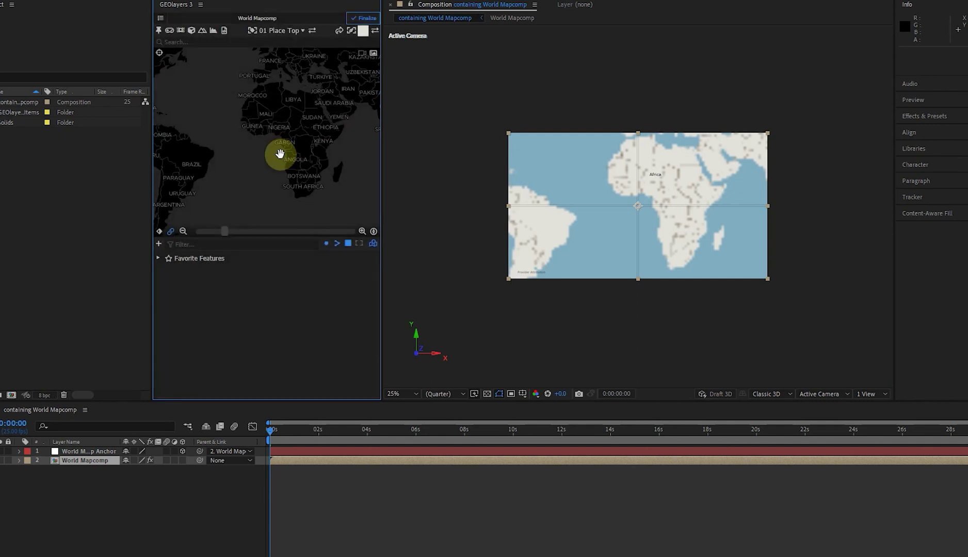
Reframe the mapcomp on the region between East Africa, the Middle East and South Asia, and deselect the layers.
scroll(280, 153, "down", 2)
scroll(310, 151, "down", 2)
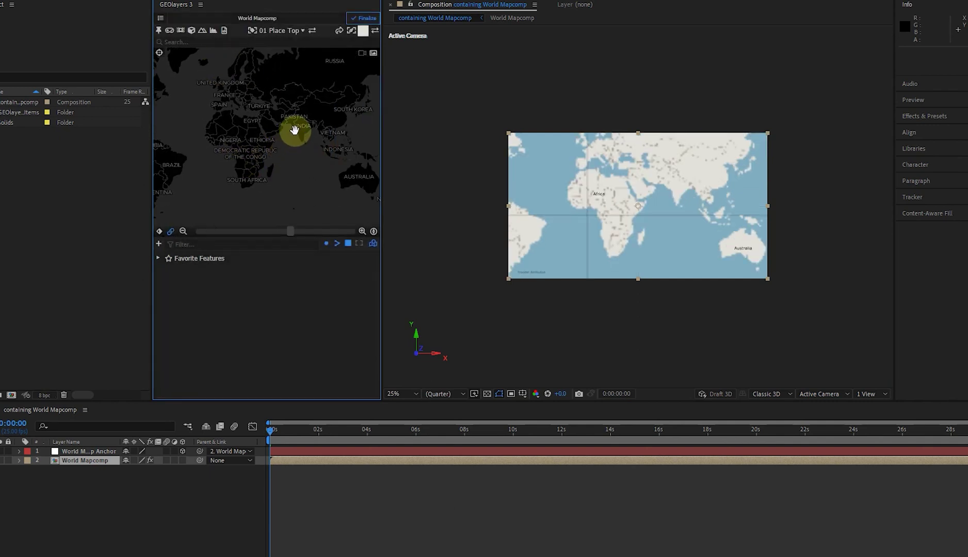
scroll(295, 128, "up", 2)
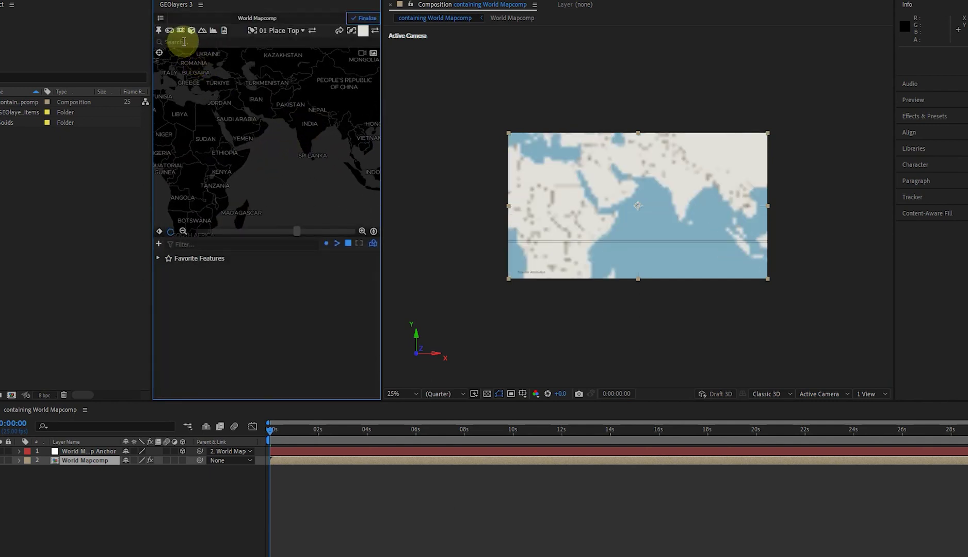
left_click(304, 492)
left_click(264, 96)
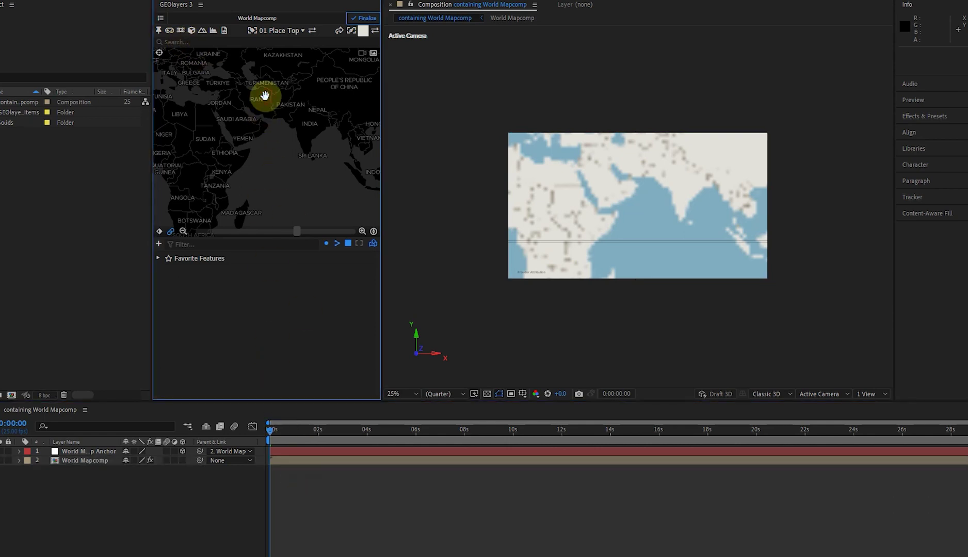
Search for Pakistan and add its Sovereign Country feature to the browser.
left_click(233, 44)
type("Pakistan")
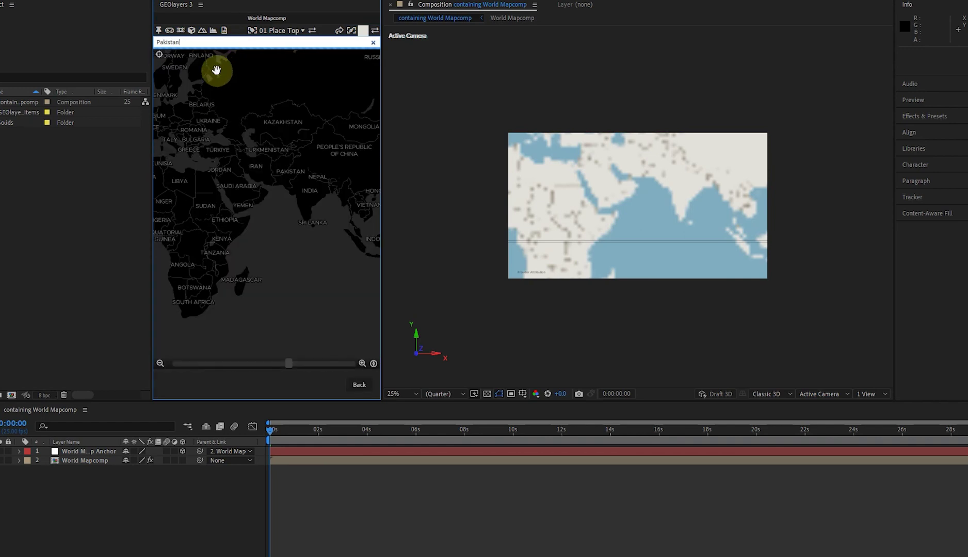
key("Return")
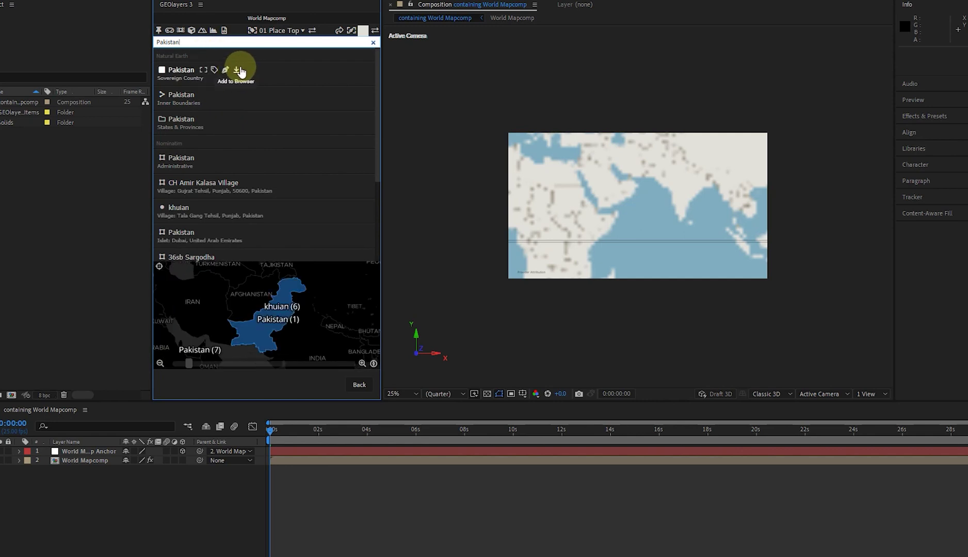
left_click(239, 70)
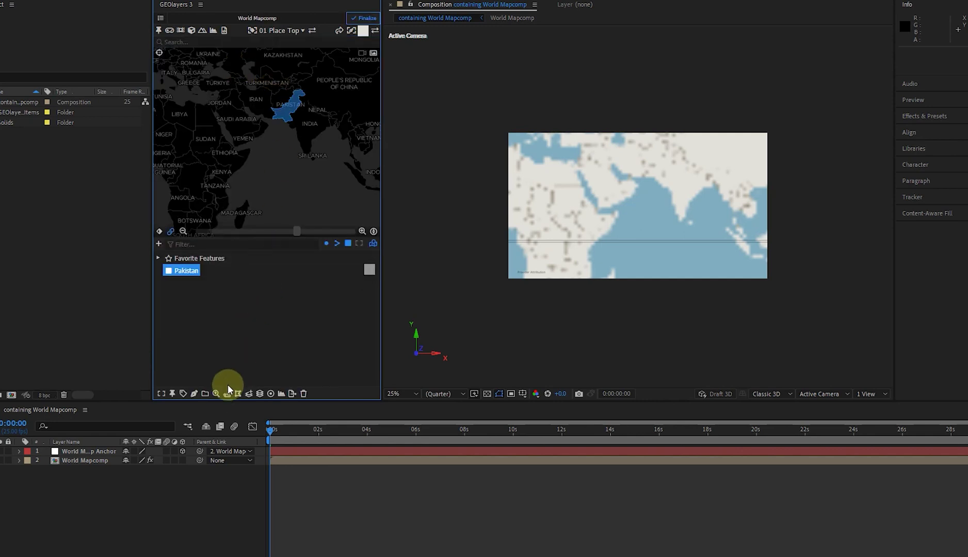
Search for India and add its Sovereign Country feature to the browser.
left_click(189, 41)
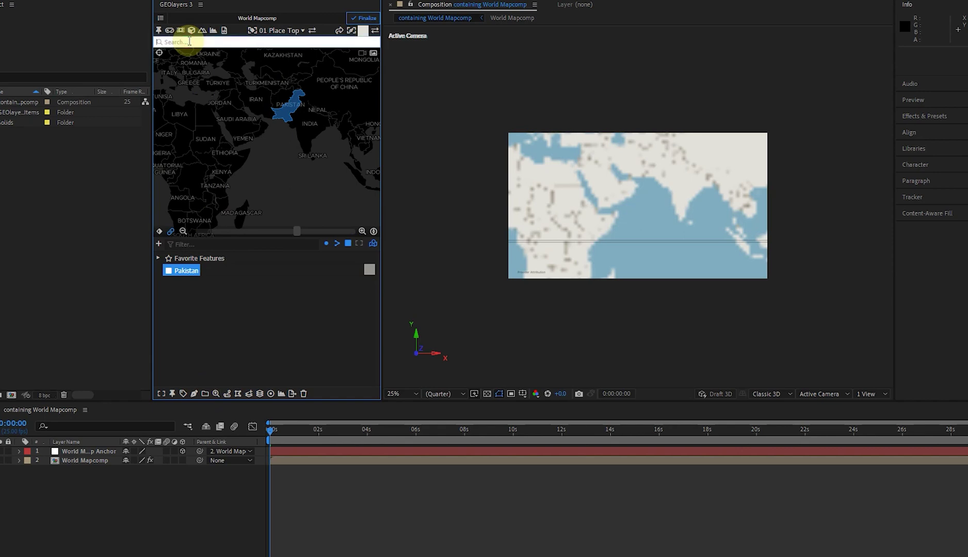
type("india")
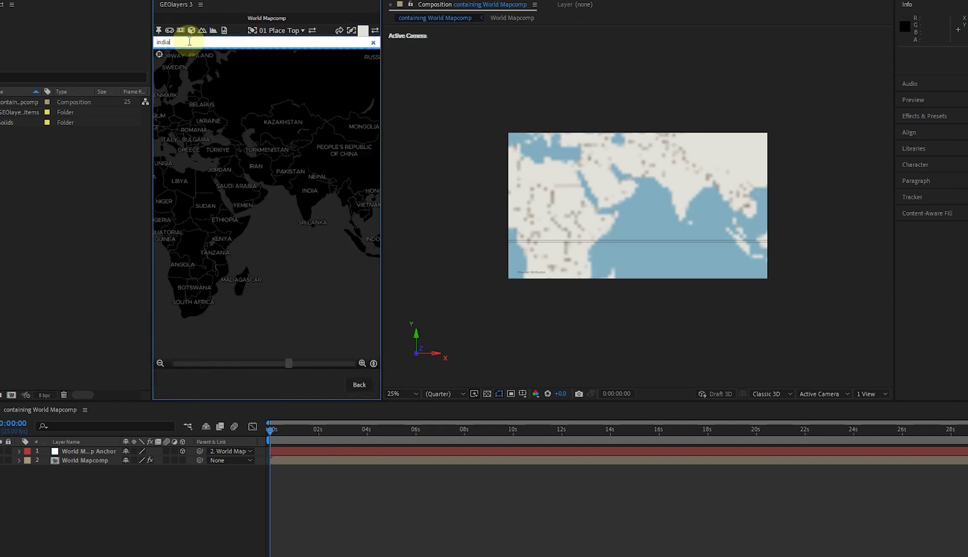
key("Return")
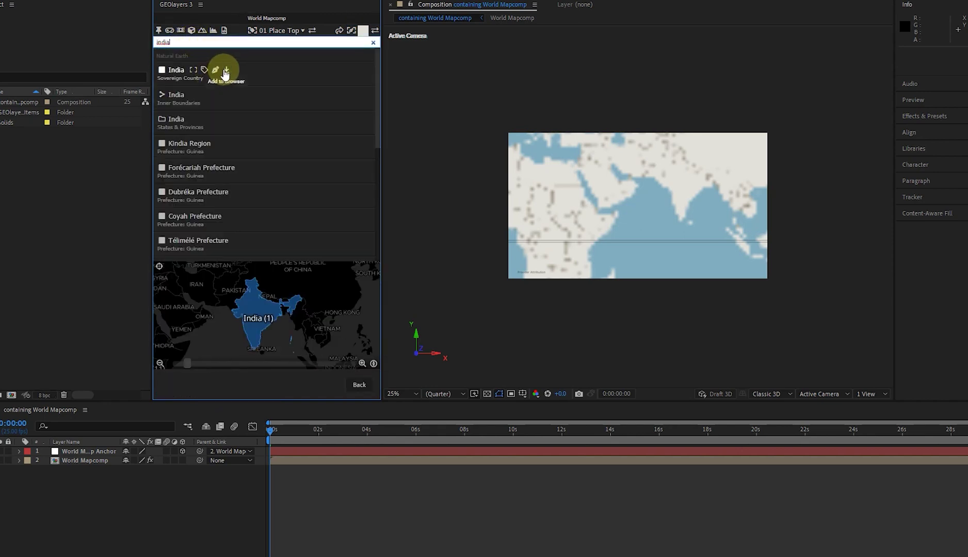
left_click(223, 68)
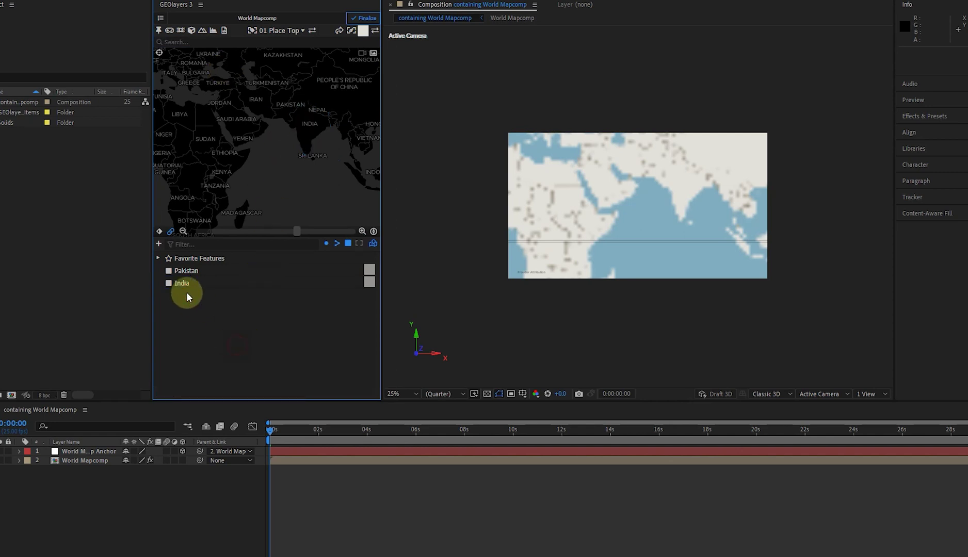
Draw the Pakistan feature on the map as a shape layer.
left_click(182, 273)
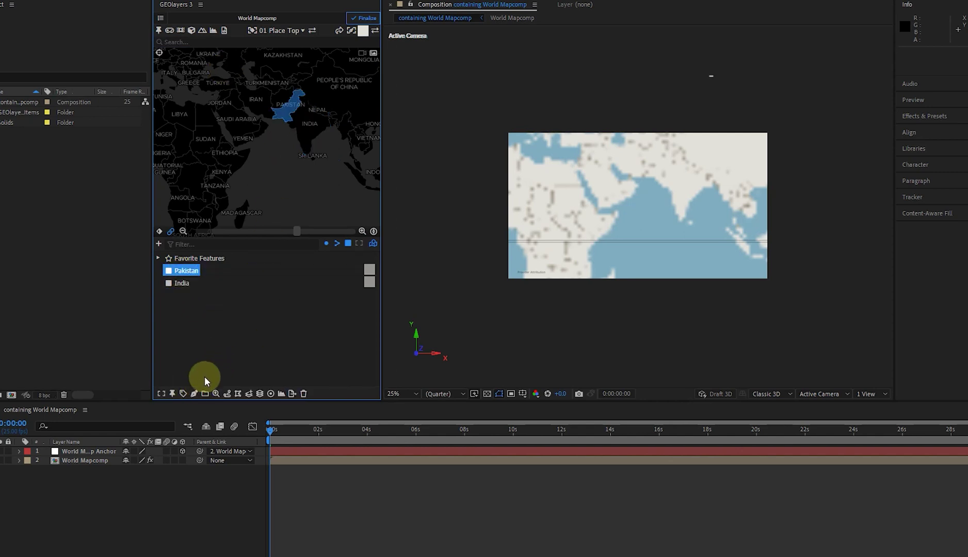
left_click(193, 393)
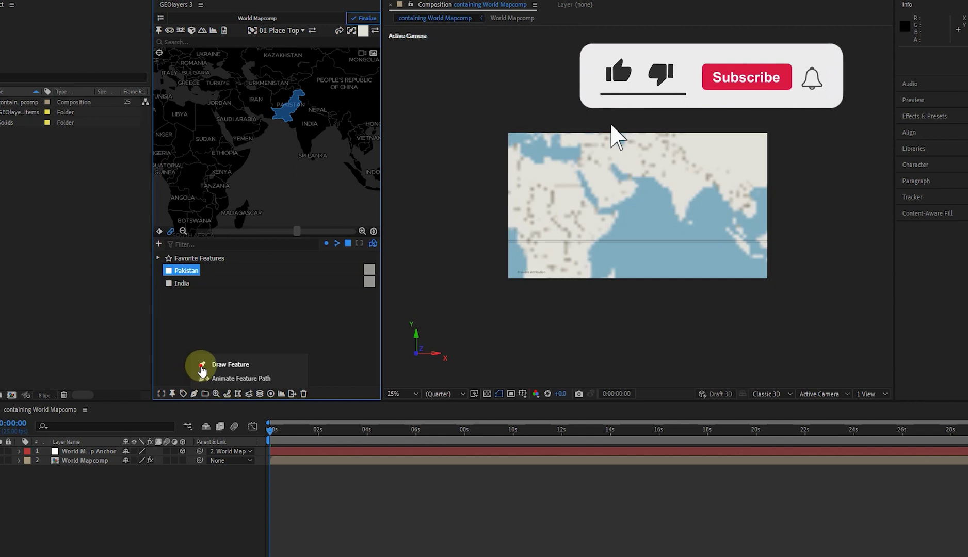
left_click(202, 370)
left_click(350, 138)
left_click(361, 32)
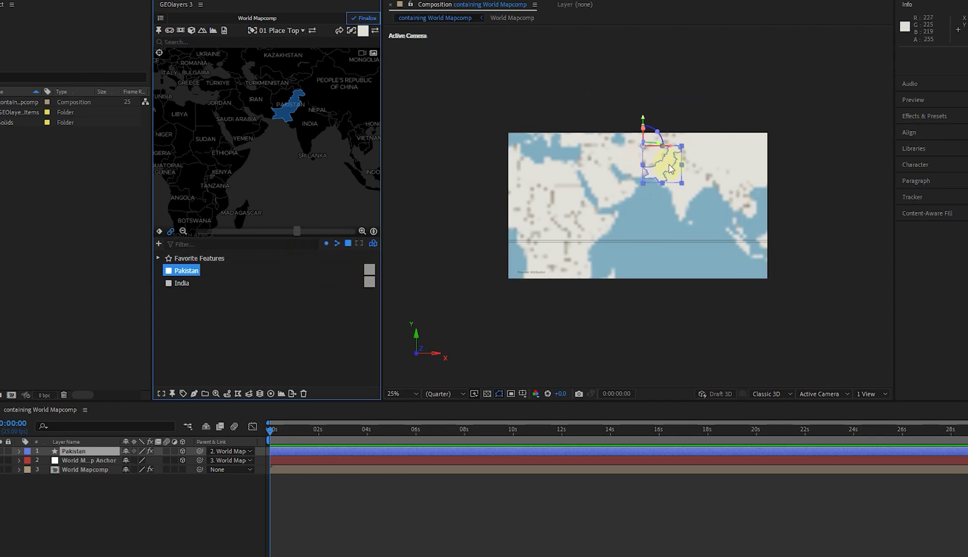
Edit the shape layer style so that its fill colour is green #227305, and apply it.
scroll(678, 178, "up", 4)
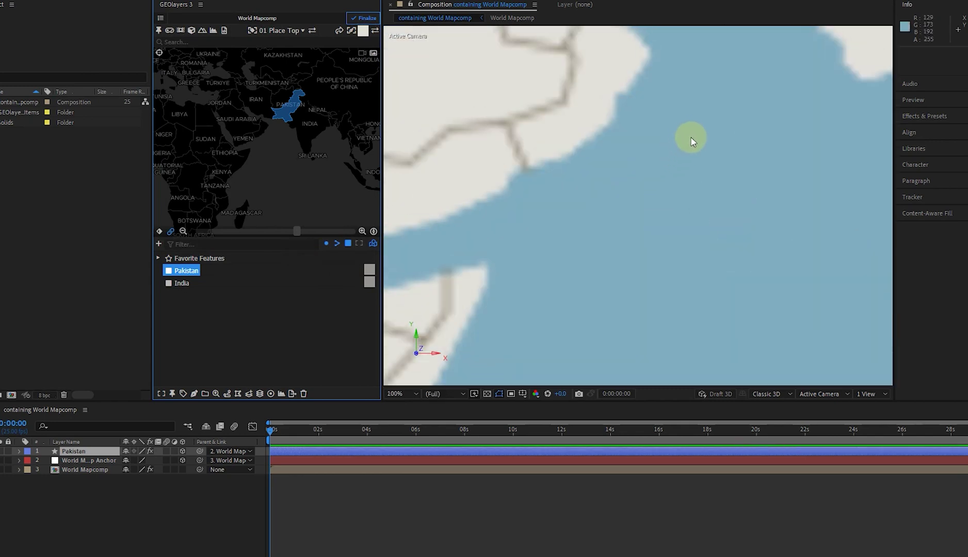
left_click_drag(724, 155, 632, 357)
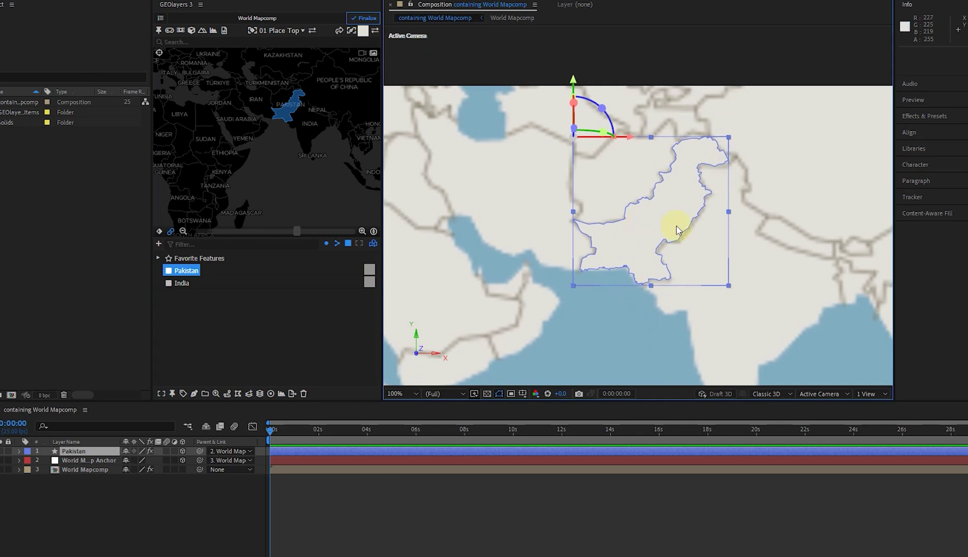
left_click(364, 32)
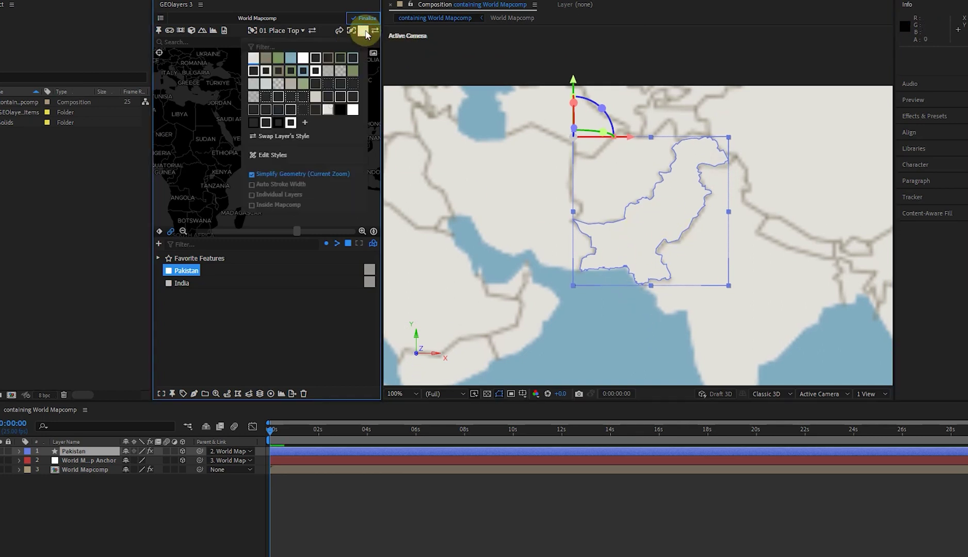
left_click(272, 155)
left_click(202, 139)
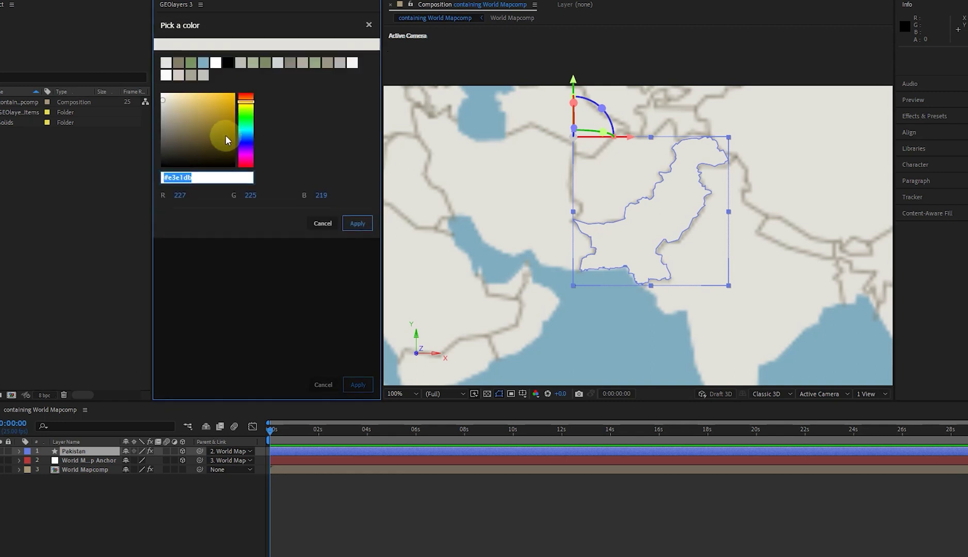
left_click_drag(248, 106, 247, 130)
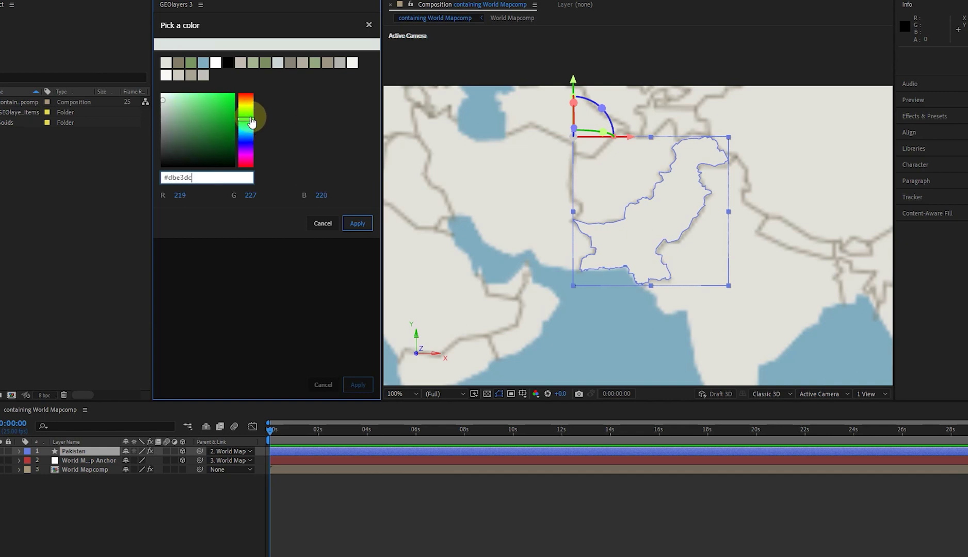
left_click_drag(224, 118, 233, 147)
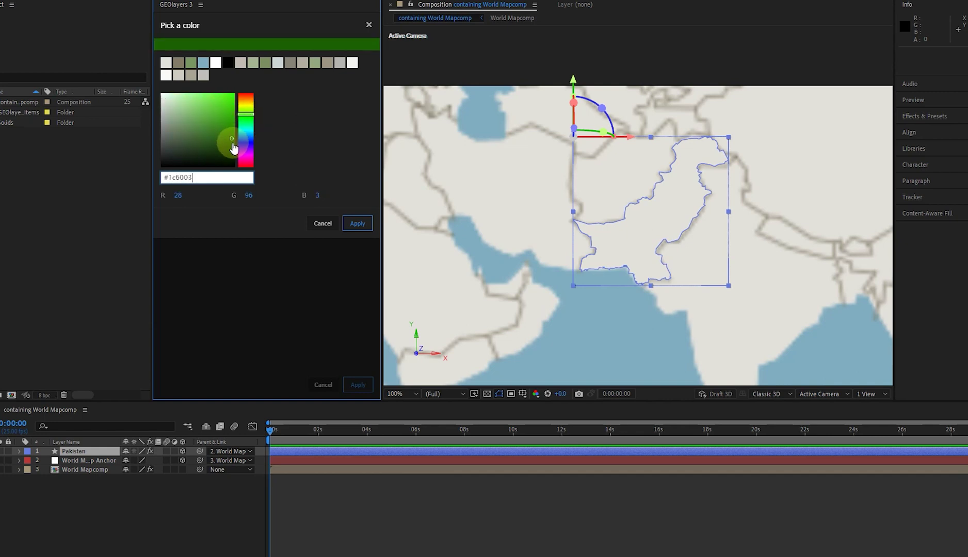
left_click(355, 222)
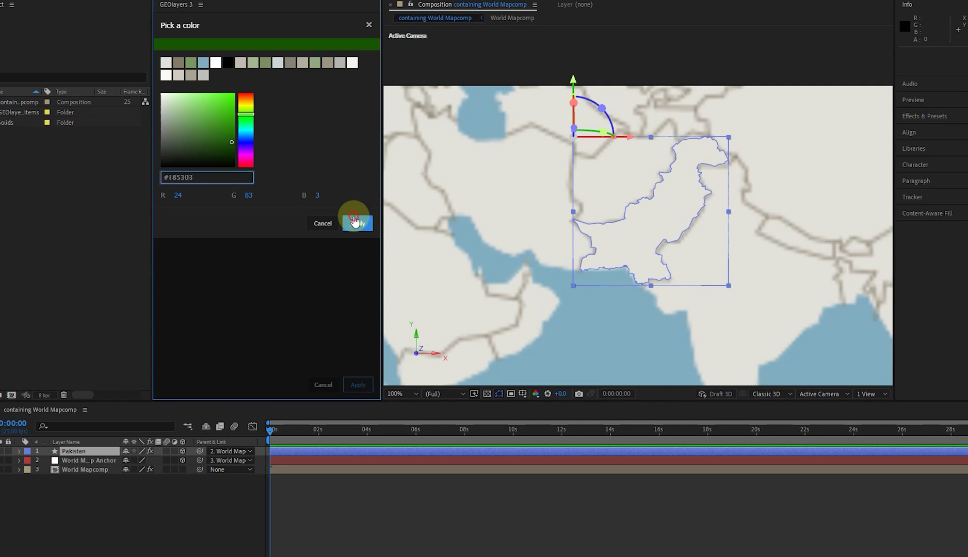
left_click(199, 140)
left_click(231, 137)
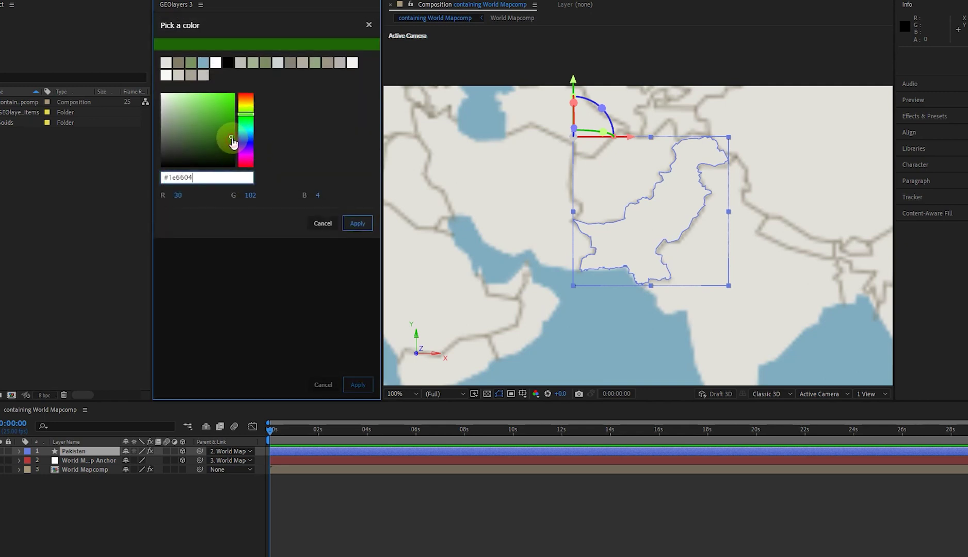
left_click(358, 222)
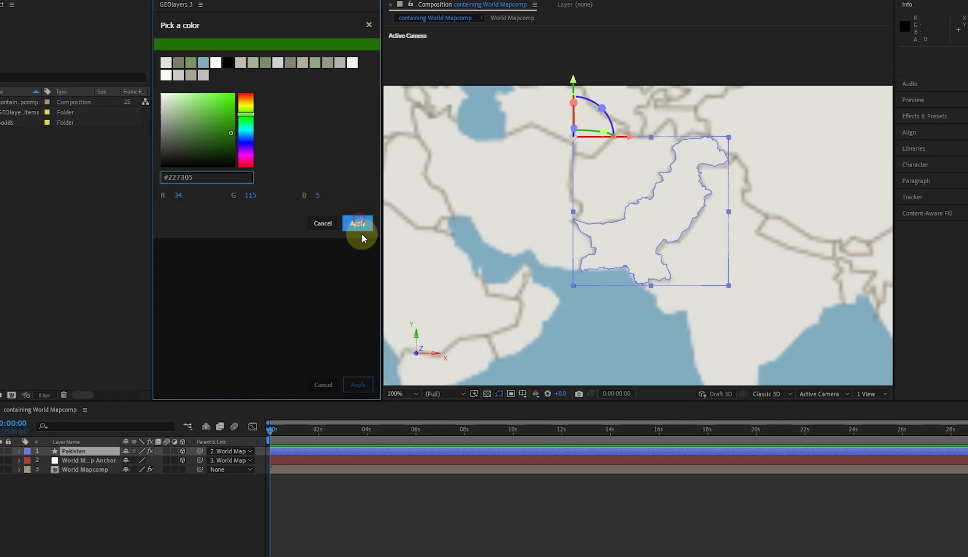
left_click(358, 385)
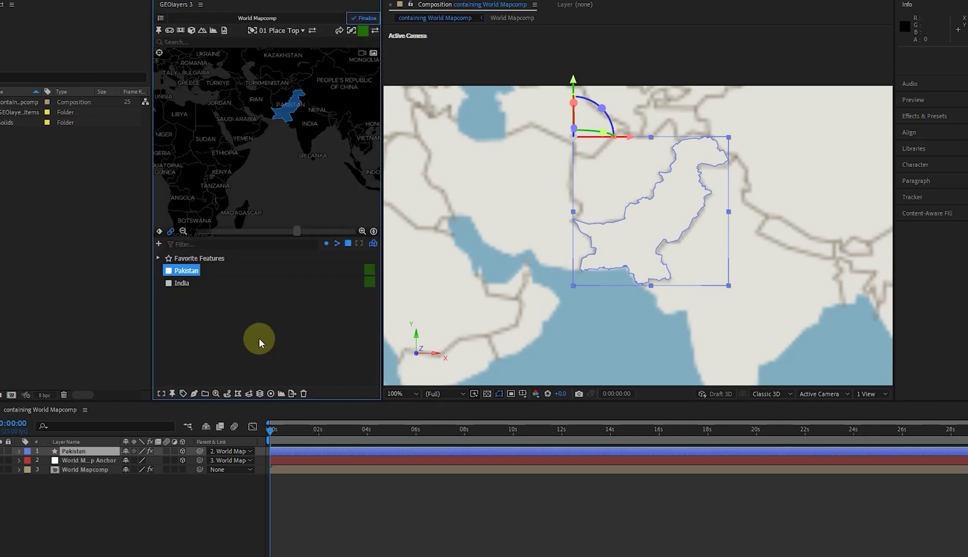
Draw the Pakistan feature again with the green style, dismiss the shape layer hint and deselect the layers.
left_click(194, 395)
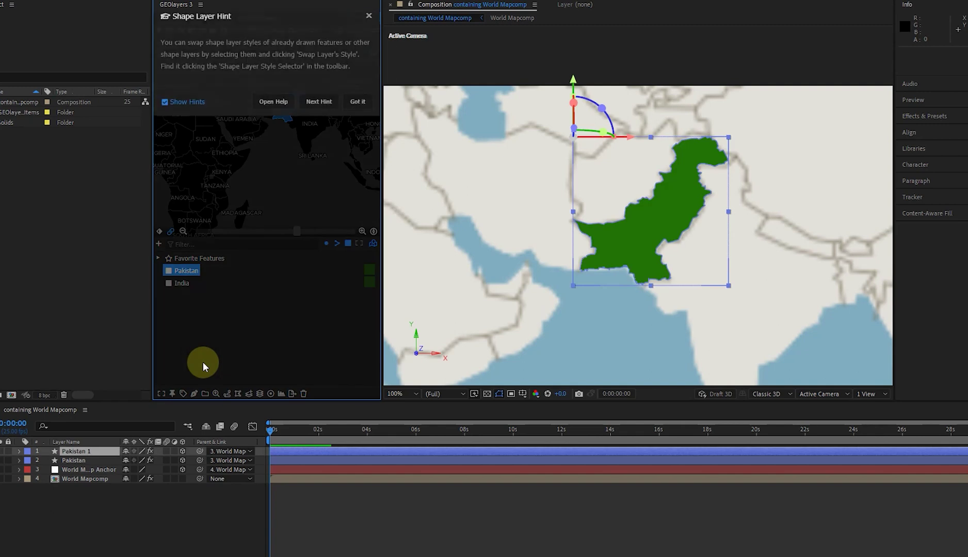
left_click(358, 110)
left_click(318, 511)
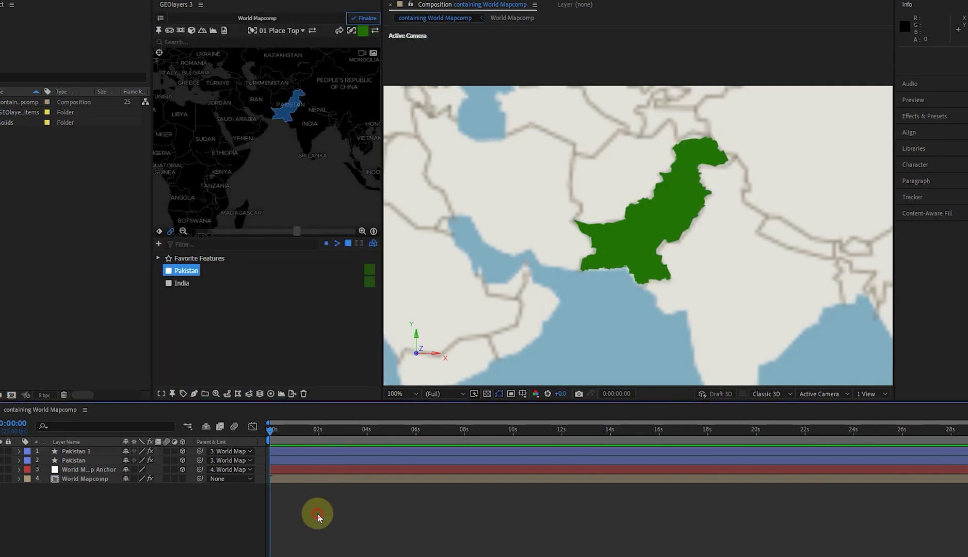
Inspect the transform properties of the upper Pakistan shape layer, Pakistan 1.
left_click_drag(270, 427, 258, 497)
left_click(116, 451)
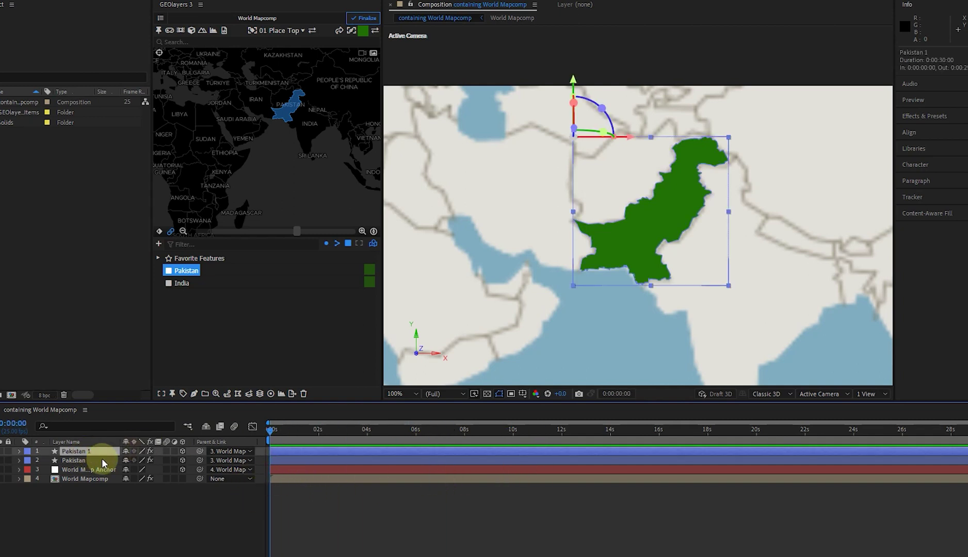
left_click(19, 451)
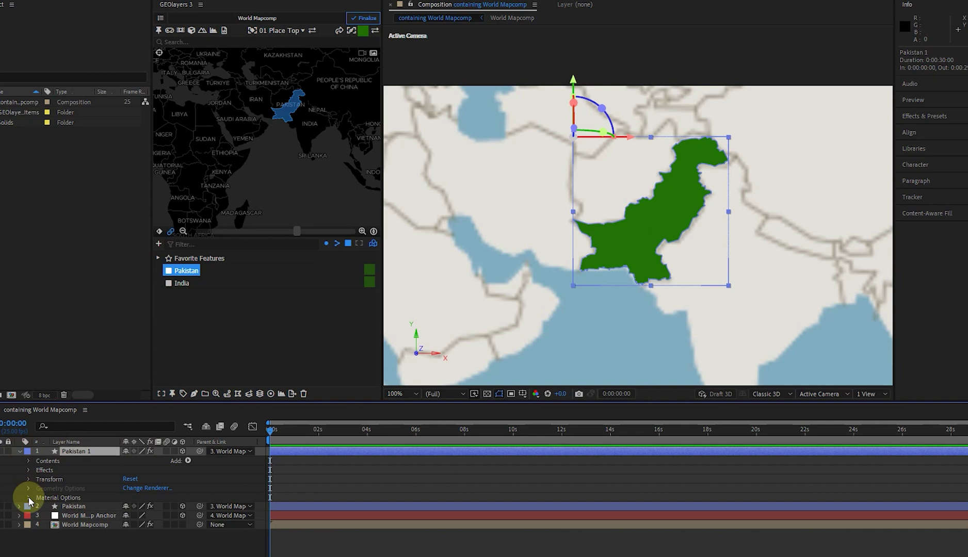
left_click(28, 479)
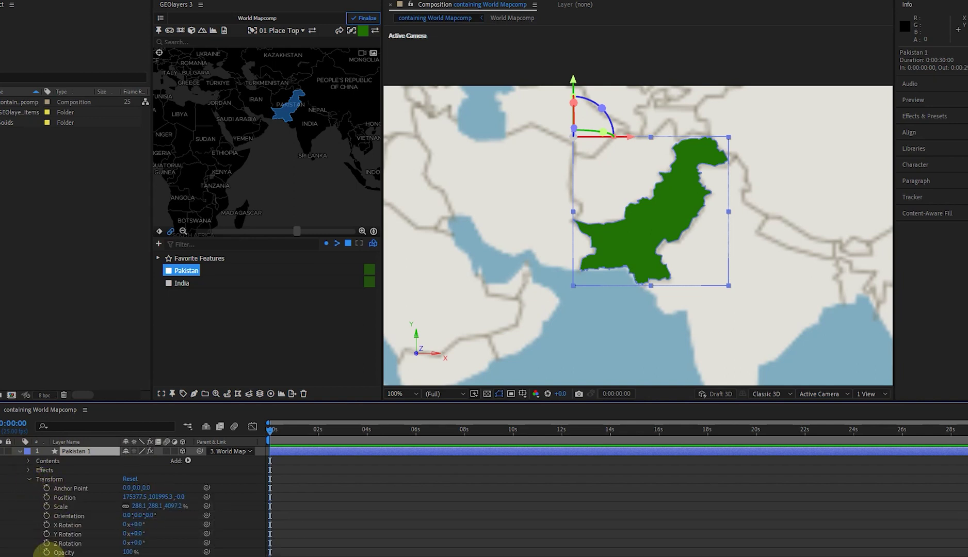
left_click(19, 450)
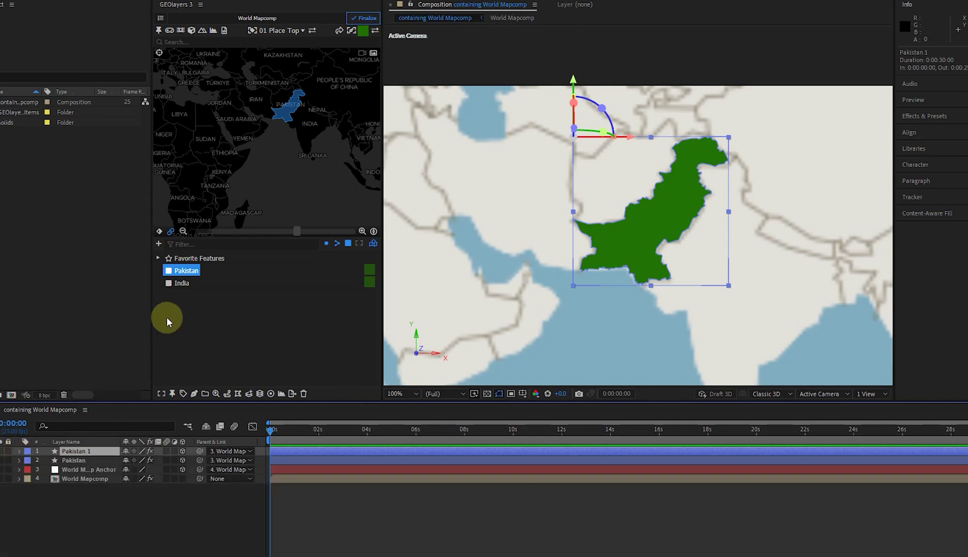
With the India feature selected, edit the shape layer style so its fill colour is orange #f4b400, and apply it.
left_click(179, 283)
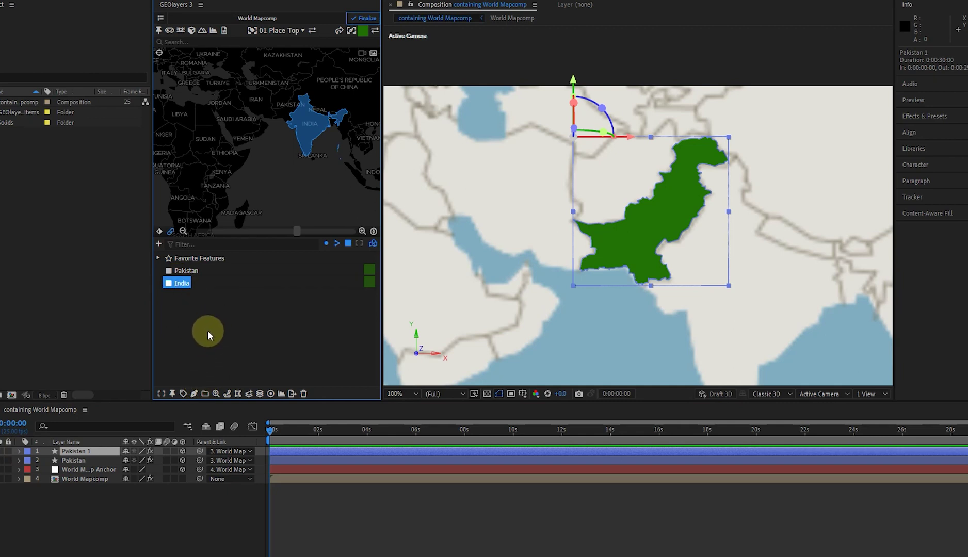
left_click(363, 31)
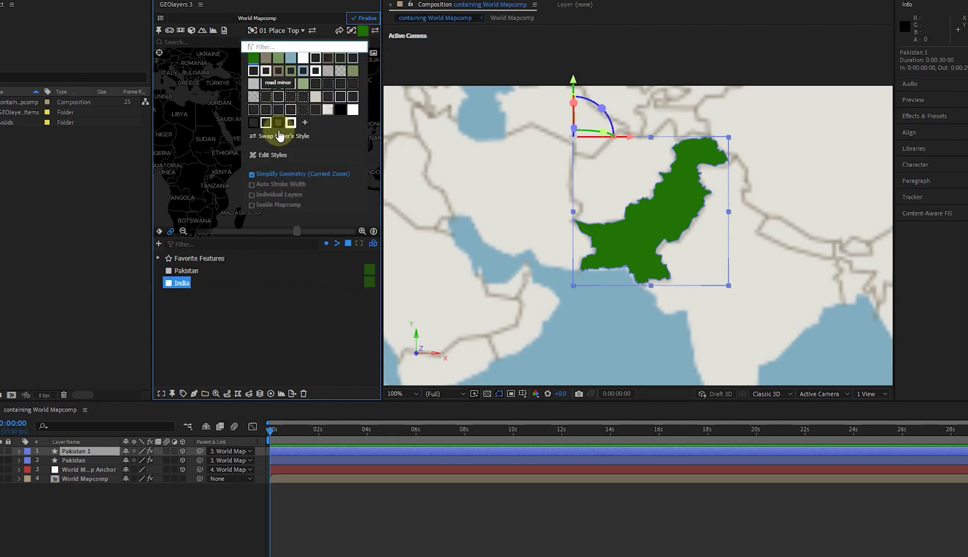
left_click(273, 155)
left_click(201, 139)
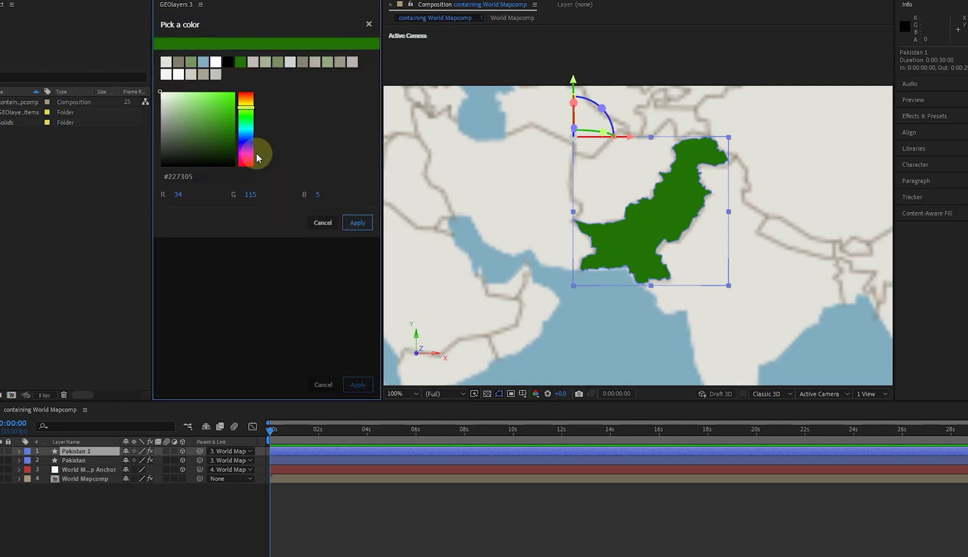
left_click_drag(248, 136, 249, 142)
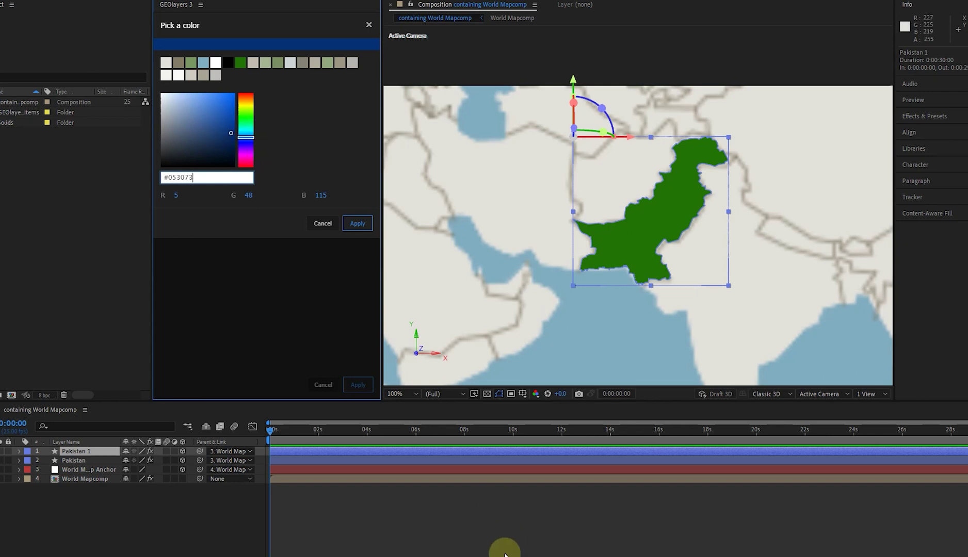
mouse_move(245, 136)
left_mouse_down()
mouse_move(245, 101)
mouse_move(236, 101)
left_mouse_up()
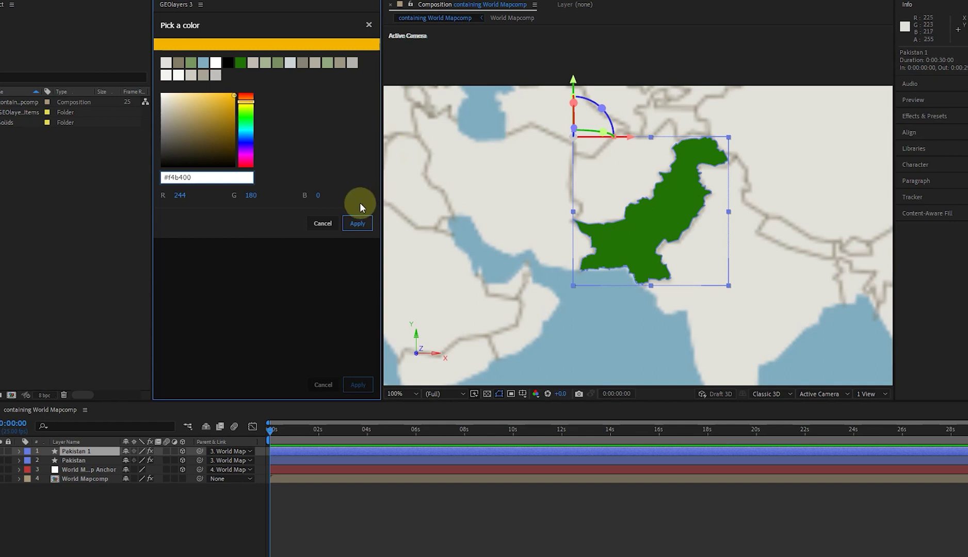
left_click(357, 223)
left_click(356, 382)
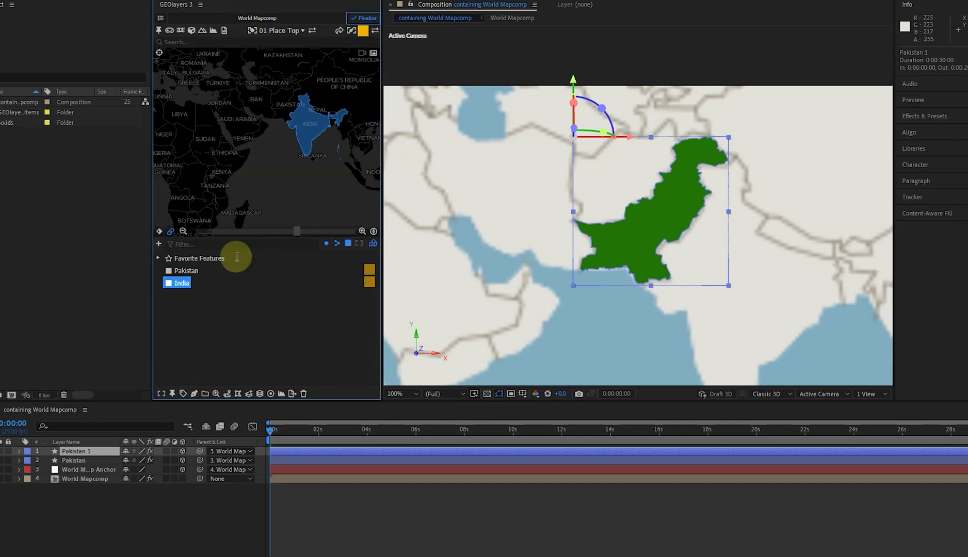
Draw the India feature on the map as a shape layer and dismiss the shape layer hint.
left_click(194, 394)
left_click(213, 367)
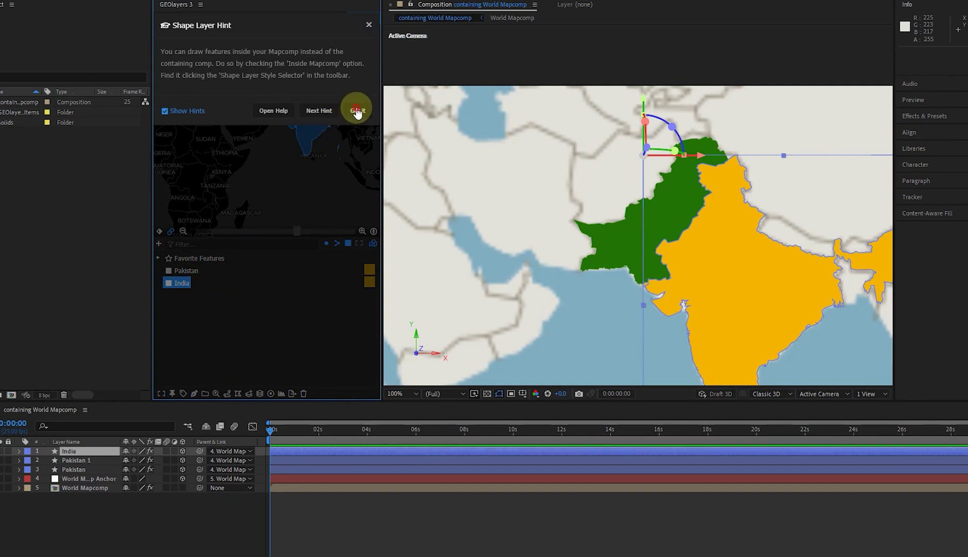
left_click(357, 110)
Zoom the map out and pan it until both countries are fully in frame, and clear the feature and layer selections.
scroll(328, 155, "down", 3)
left_click_drag(328, 155, 285, 155)
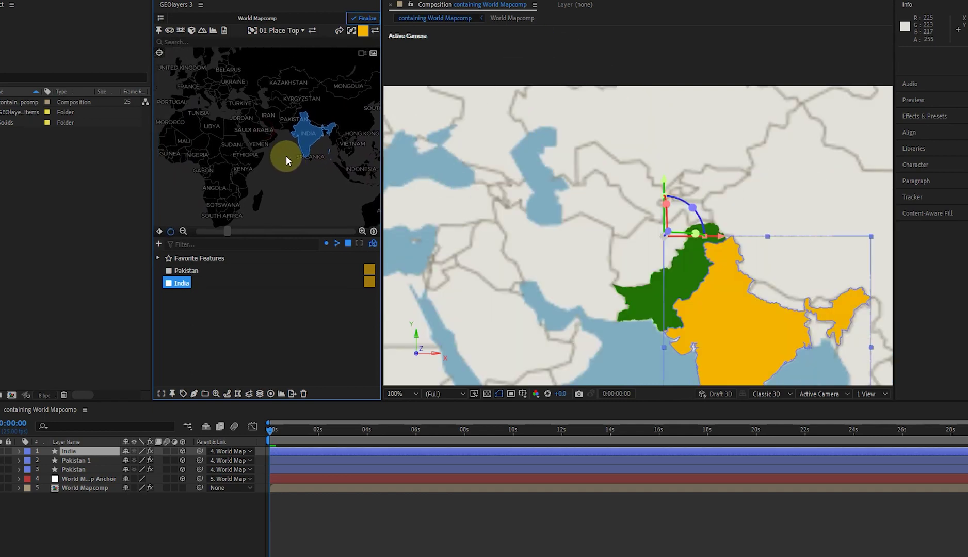
scroll(285, 155, "down", 4)
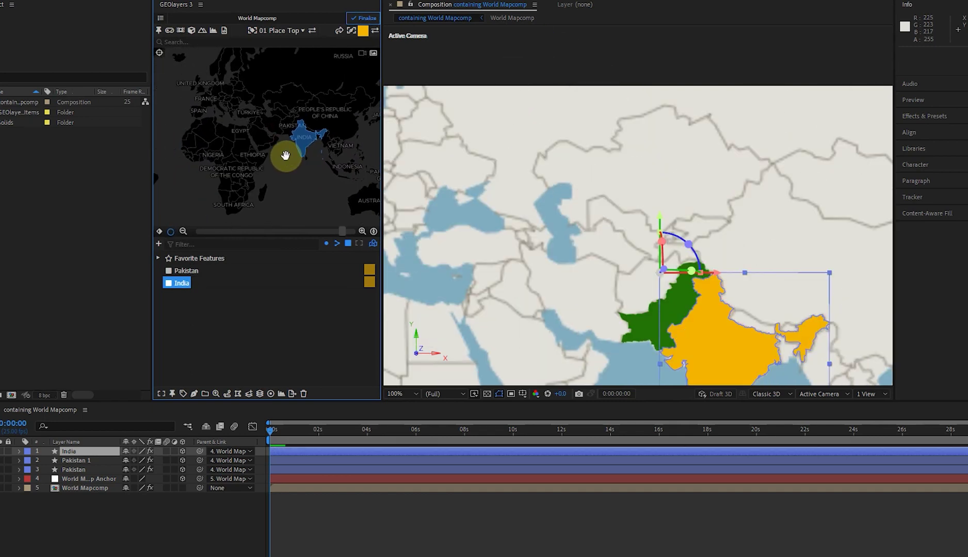
scroll(286, 155, "down", 2)
scroll(286, 155, "down", 2)
left_click_drag(281, 166, 266, 131)
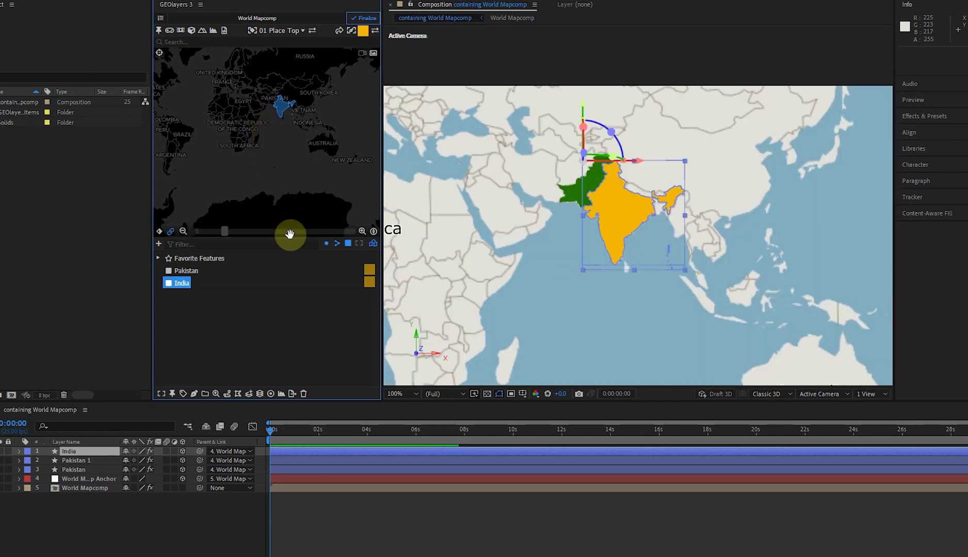
left_click(286, 345)
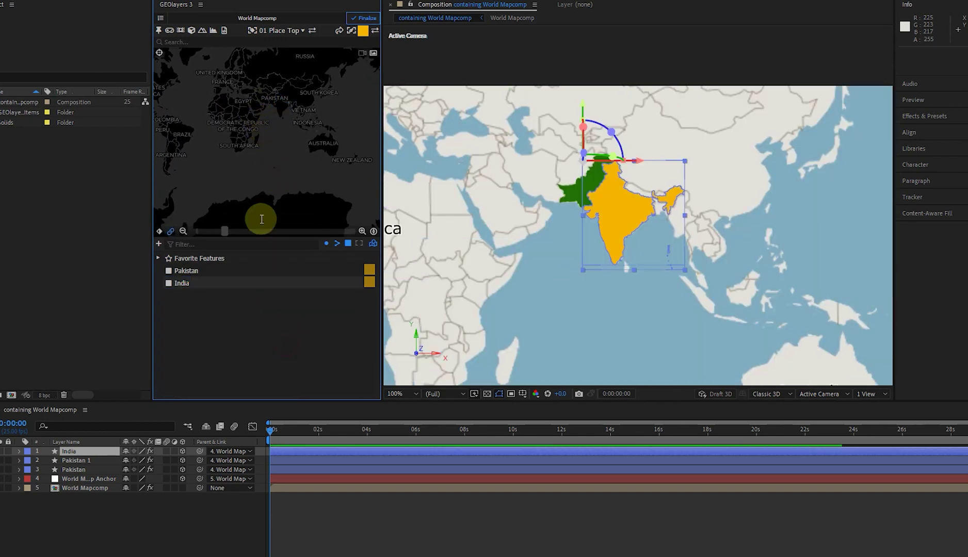
left_click(192, 287)
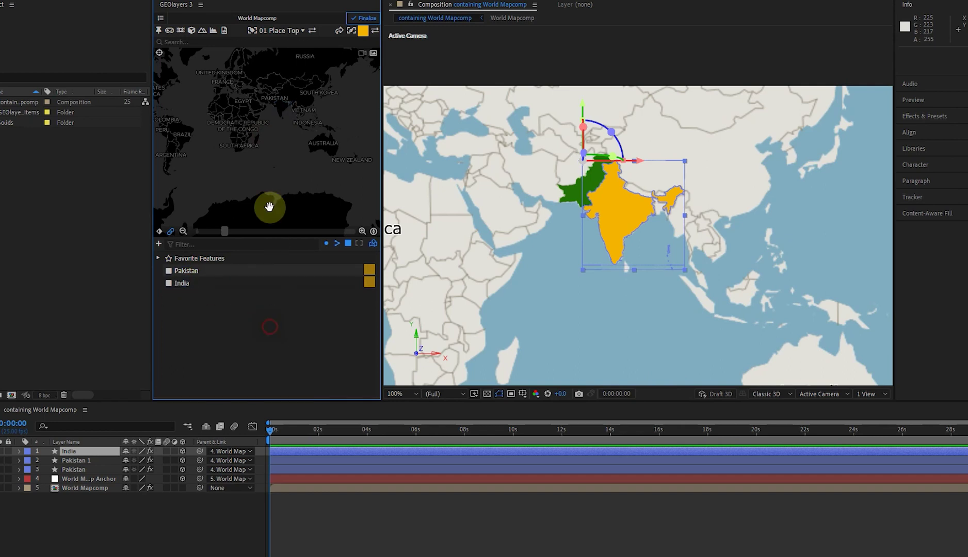
left_click(401, 542)
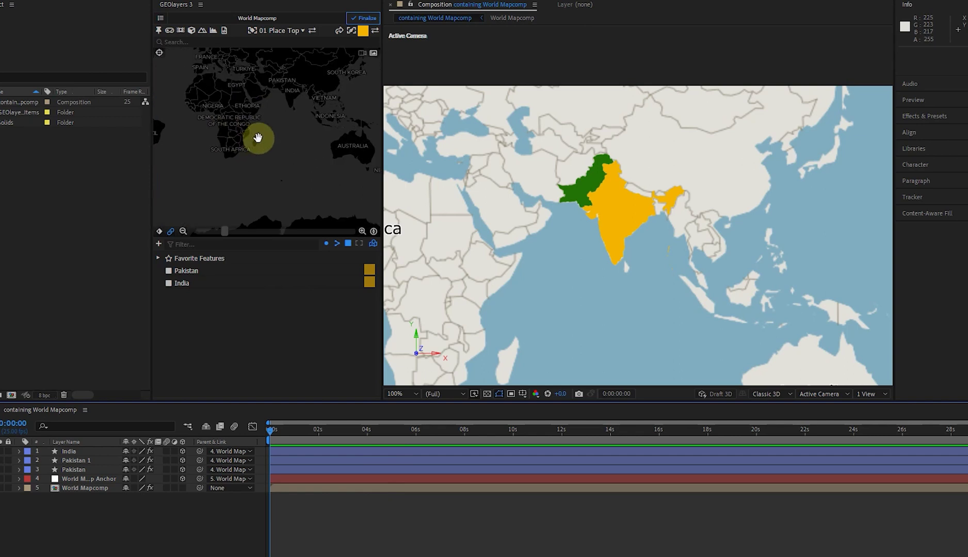
Reframe the map at a closer zoom with Pakistan and India near the centre of the composition.
scroll(260, 93, "up", 3)
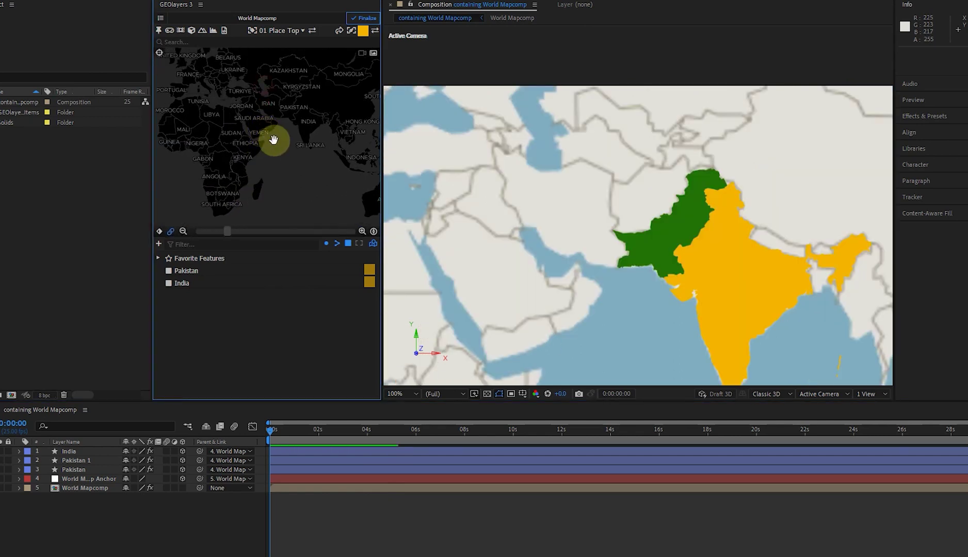
left_click_drag(274, 141, 233, 108)
scroll(259, 141, "down", 5)
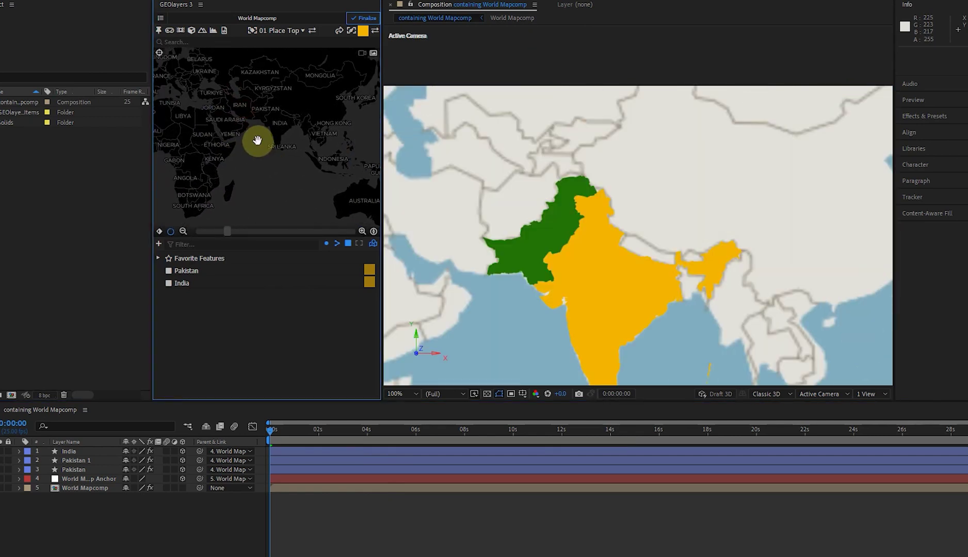
left_click_drag(260, 141, 270, 134)
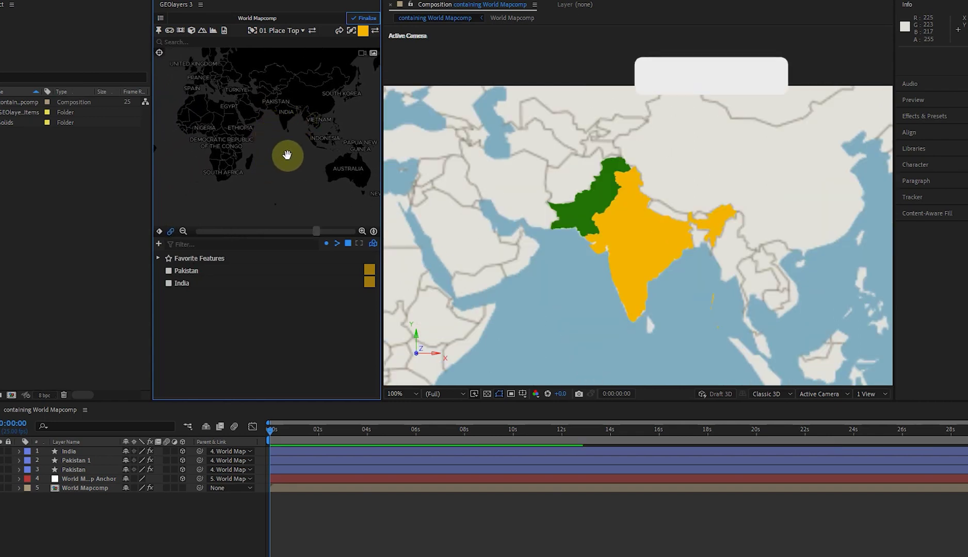
Select both the Pakistan and India features and connect them with a Plane Route Mesh.
left_click(178, 283)
left_click(185, 271, "ctrl")
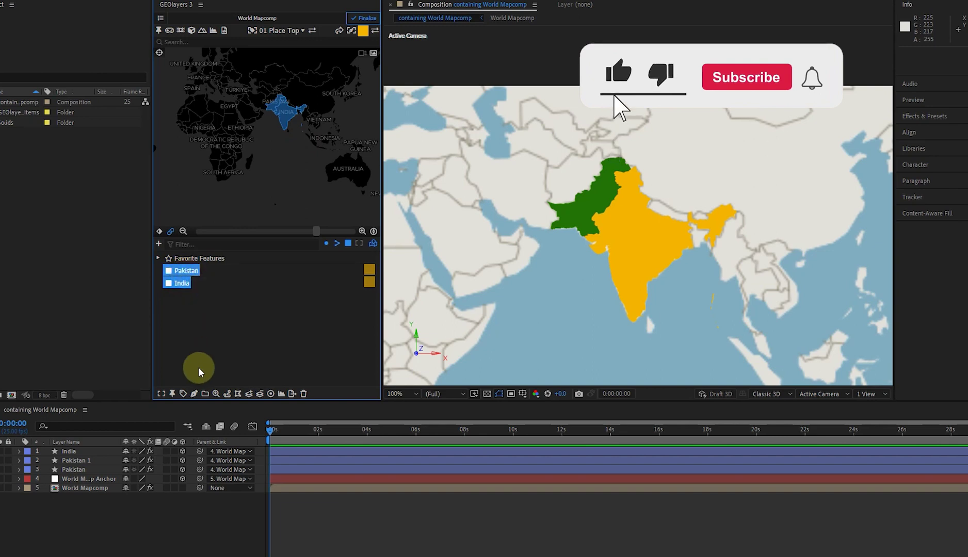
left_click(227, 395)
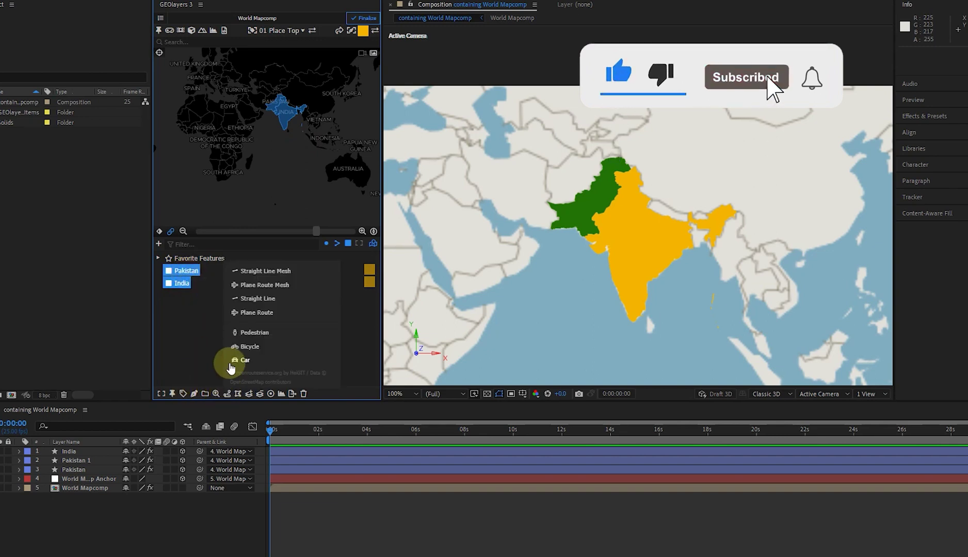
left_click(257, 286)
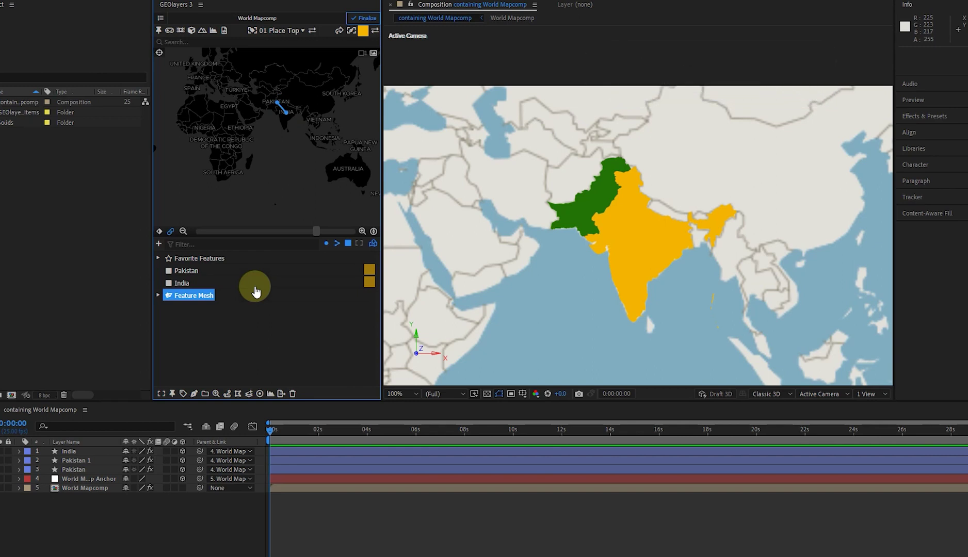
Choose the white roads Point style, animate the feature mesh's path with the default duration, and scrub the timeline to 0:00:03:12.
left_click(362, 31)
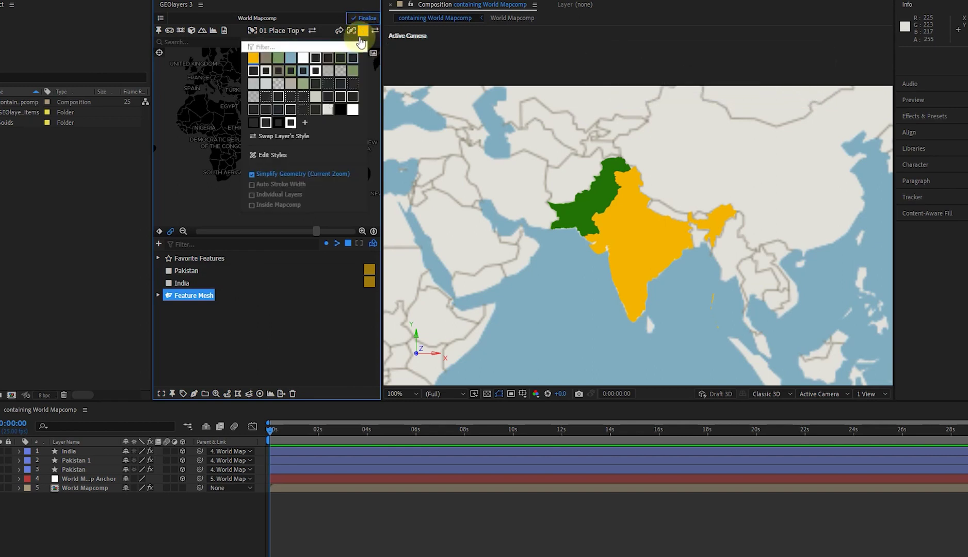
left_click(314, 75)
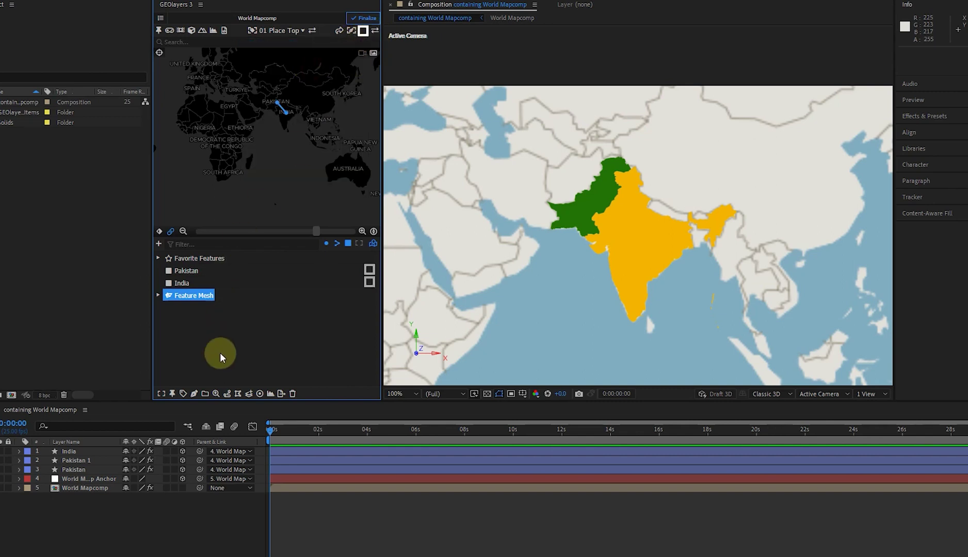
left_click(194, 394)
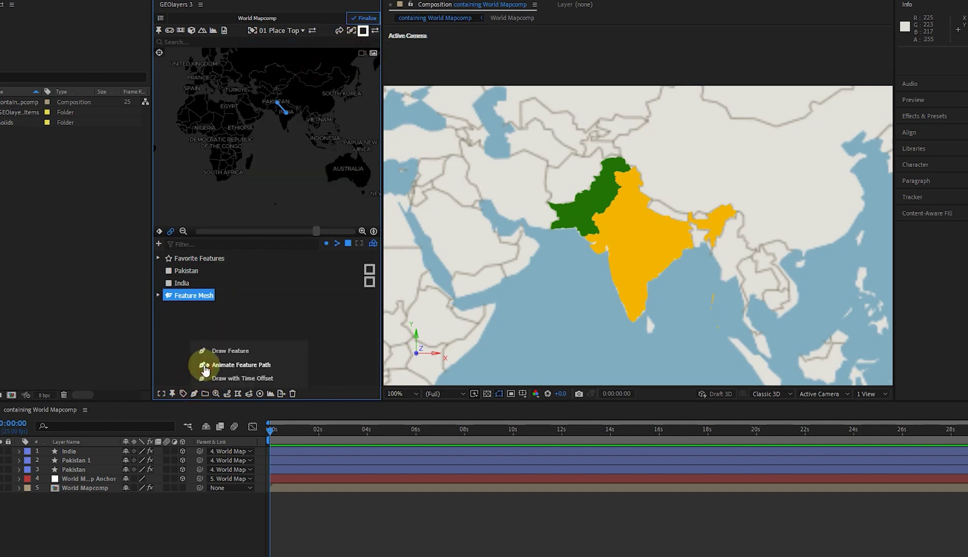
left_click(205, 367)
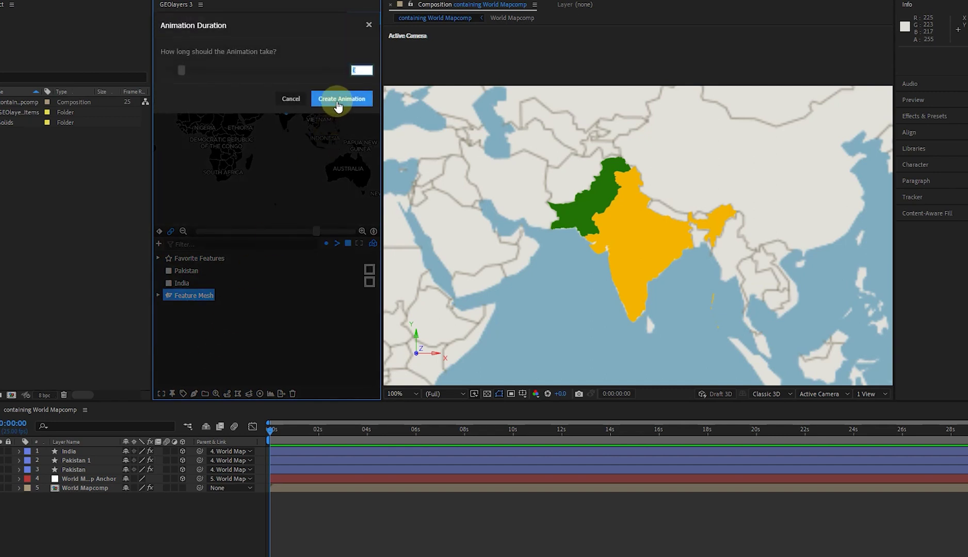
left_click(338, 103)
left_click(357, 122)
left_click_drag(270, 428, 348, 455)
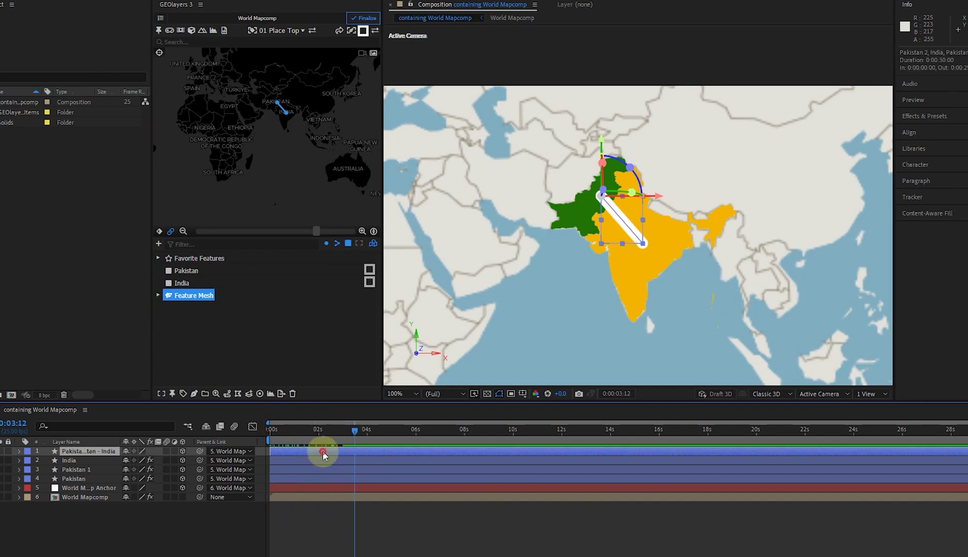
Edit the roads Point style to give the connecting line a thinner stroke width, and apply it.
left_click(363, 31)
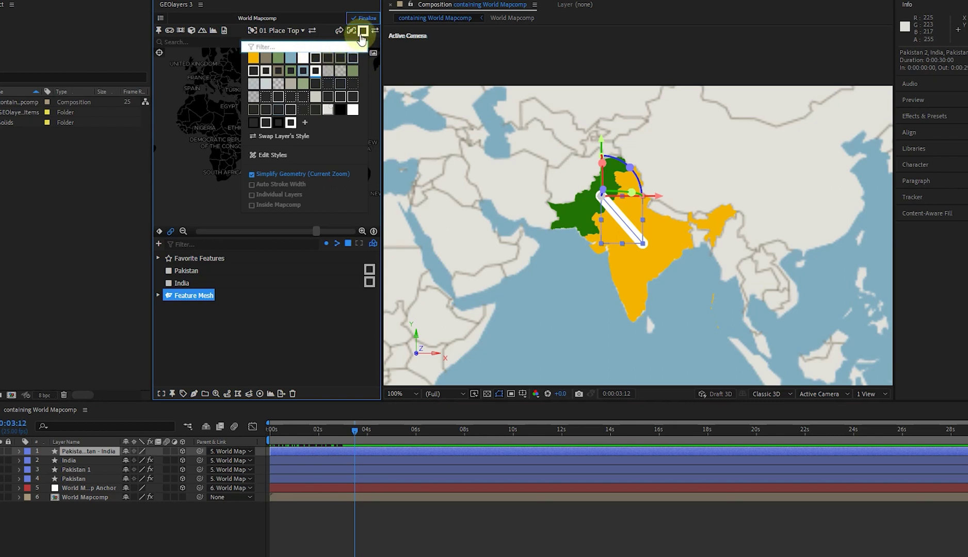
left_click(272, 155)
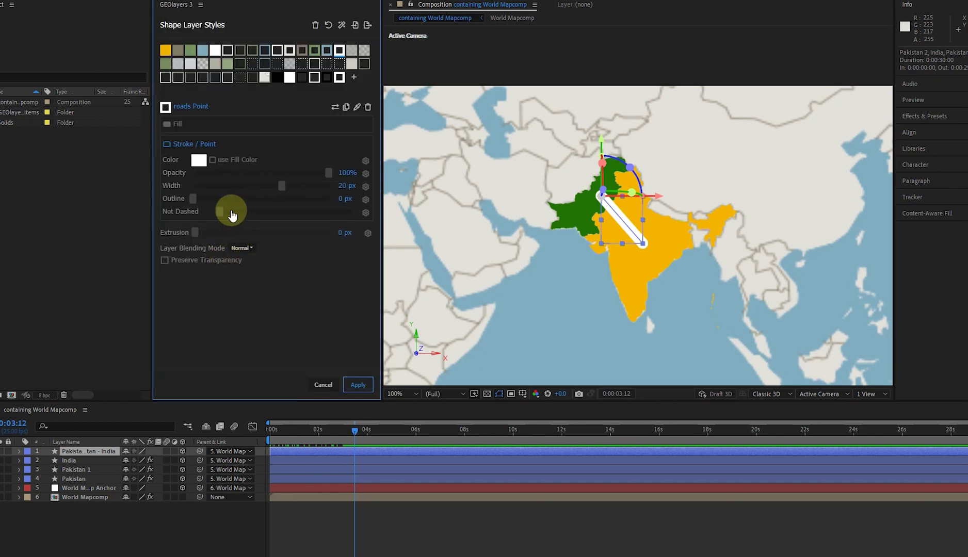
left_click_drag(283, 189, 220, 190)
left_click(356, 386)
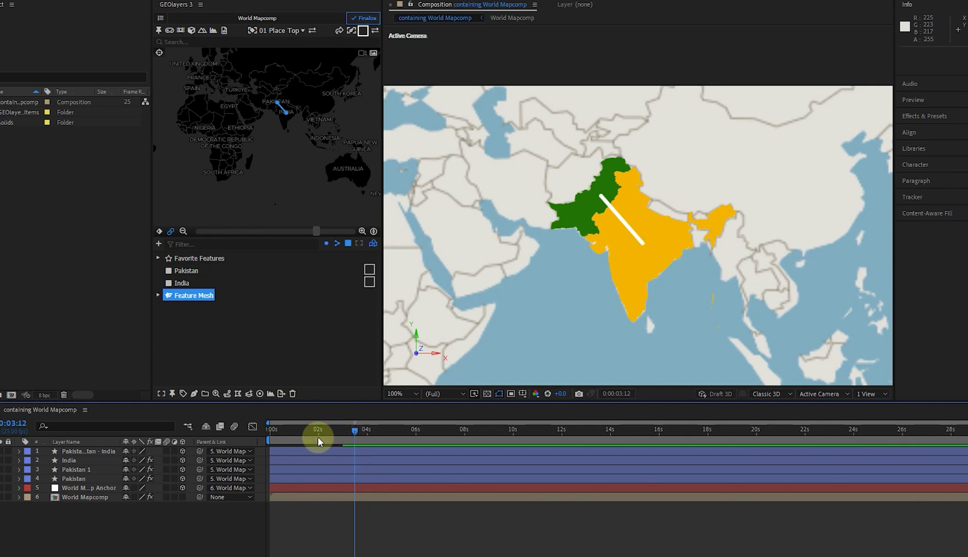
Add a label to the Pakistan feature on the map.
left_click(182, 273)
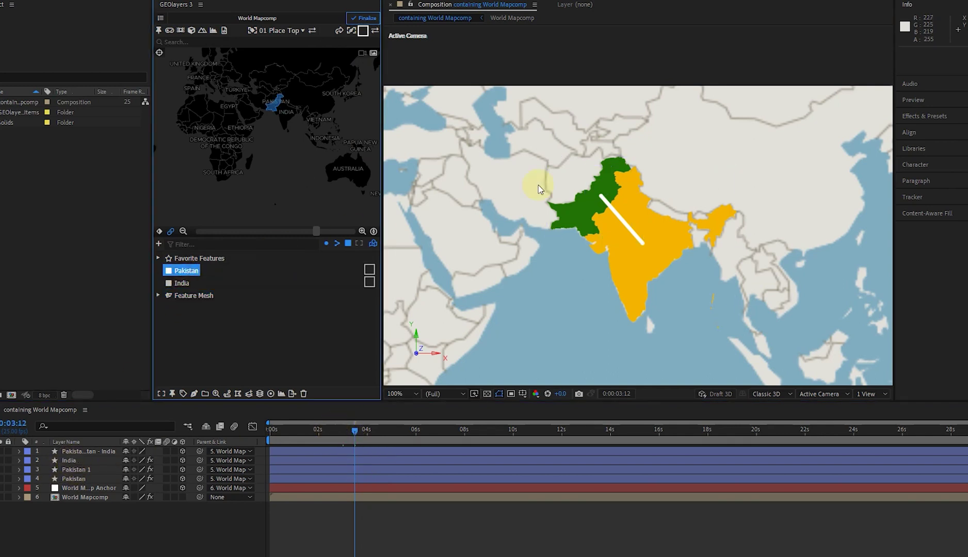
left_click(195, 395)
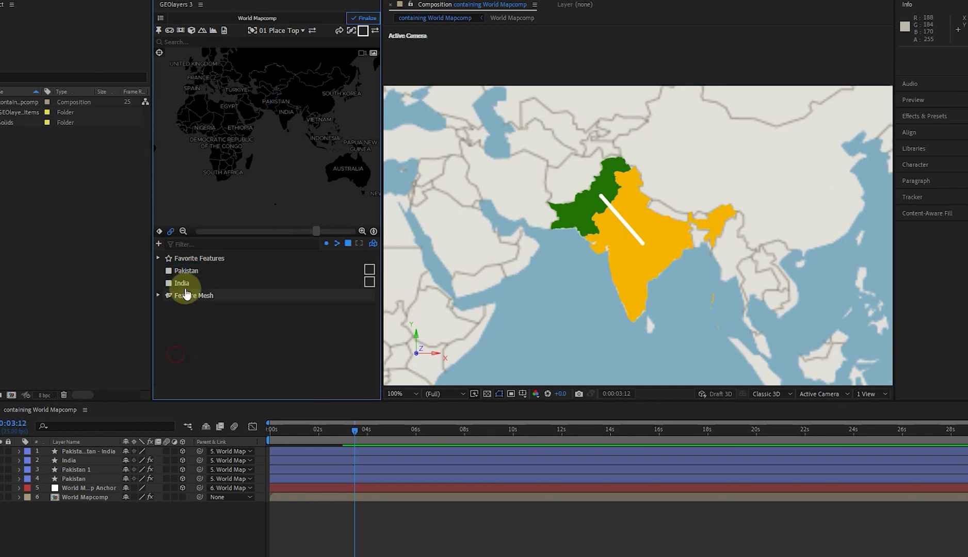
left_click(185, 396)
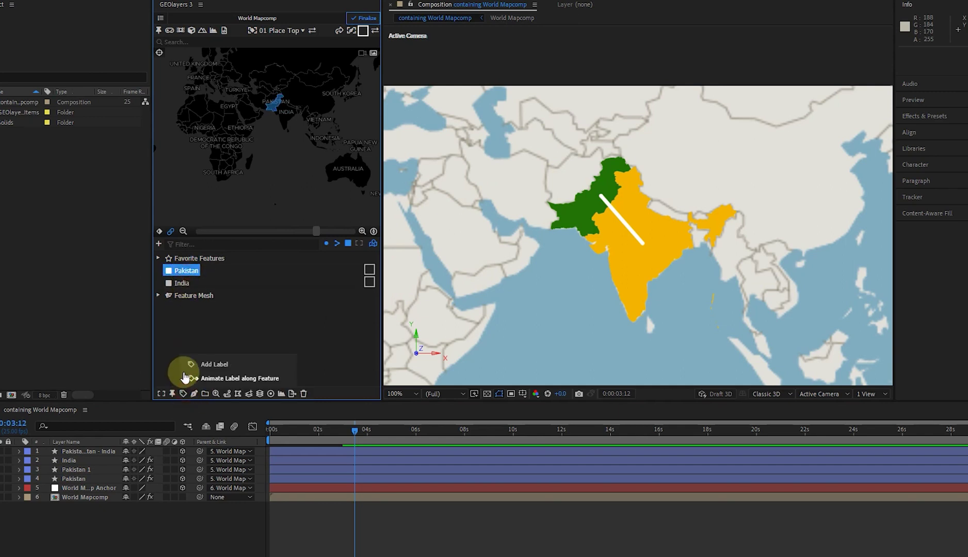
left_click(221, 366)
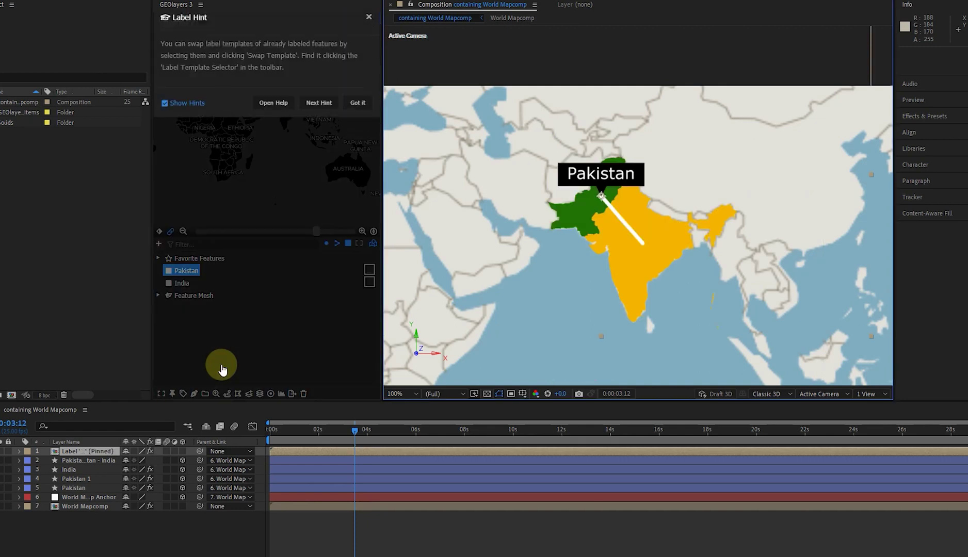
Add a label to the India feature on the map, dismissing the label hints.
left_click(351, 109)
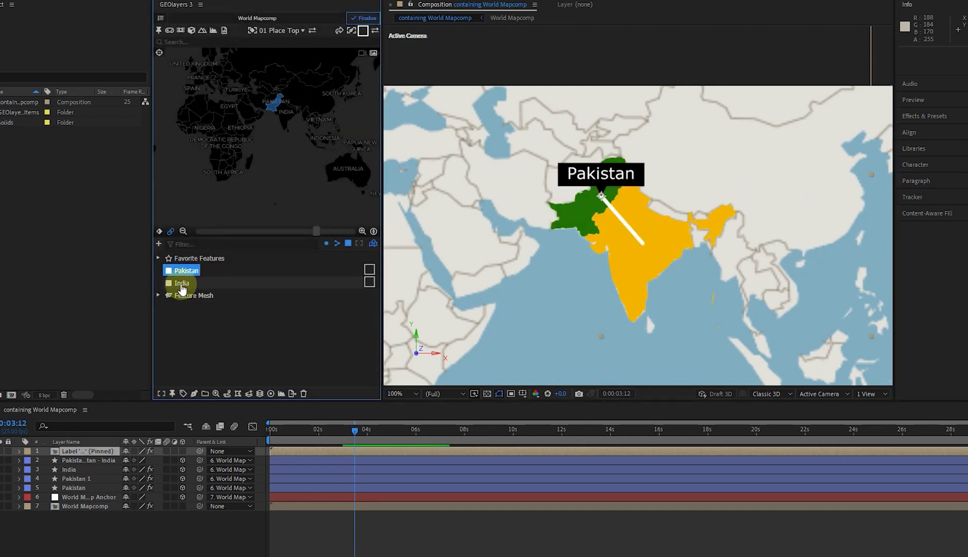
left_click(180, 282)
left_click(184, 394)
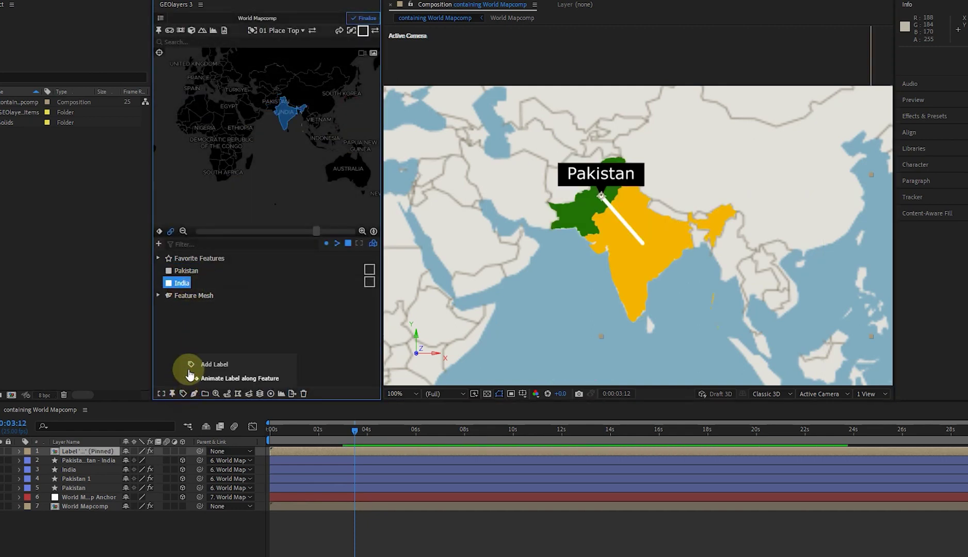
left_click(208, 365)
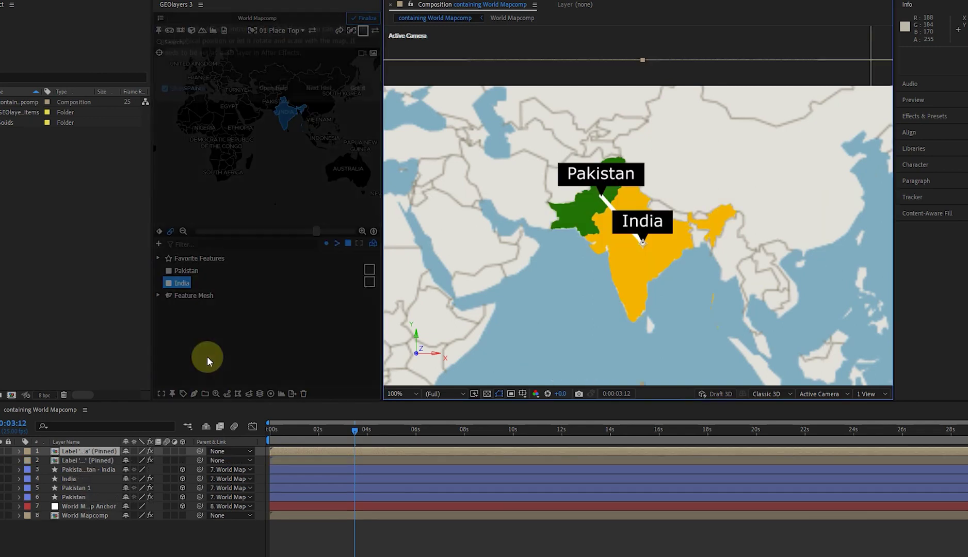
left_click(349, 111)
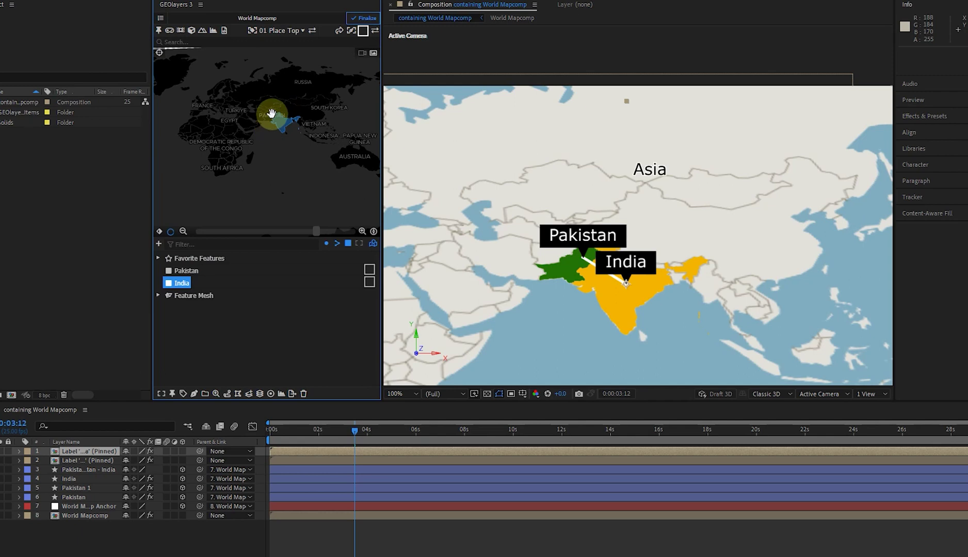
Tilt the map view into perspective and frame the labelled Pakistan and India shapes with their connecting line.
left_click_drag(281, 155, 249, 93)
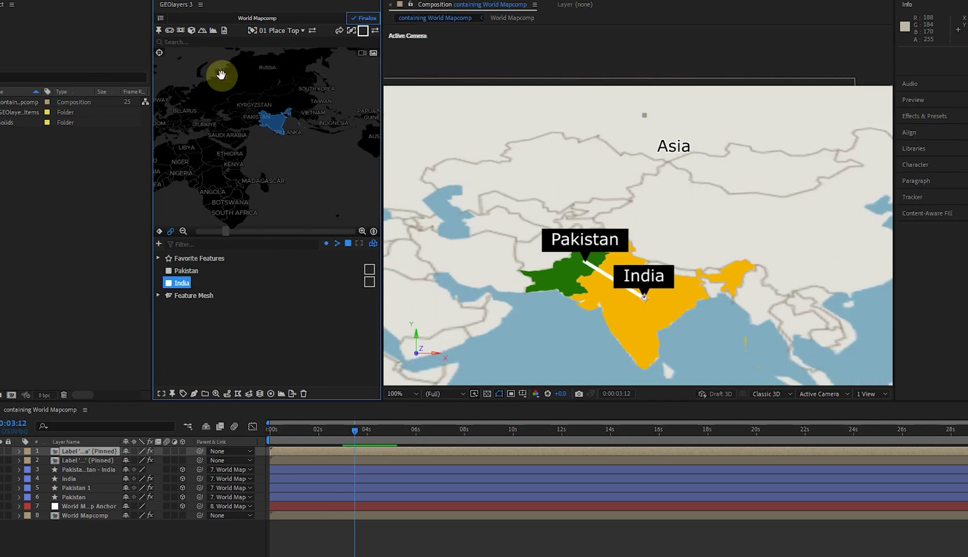
left_click(161, 18)
left_click(254, 31)
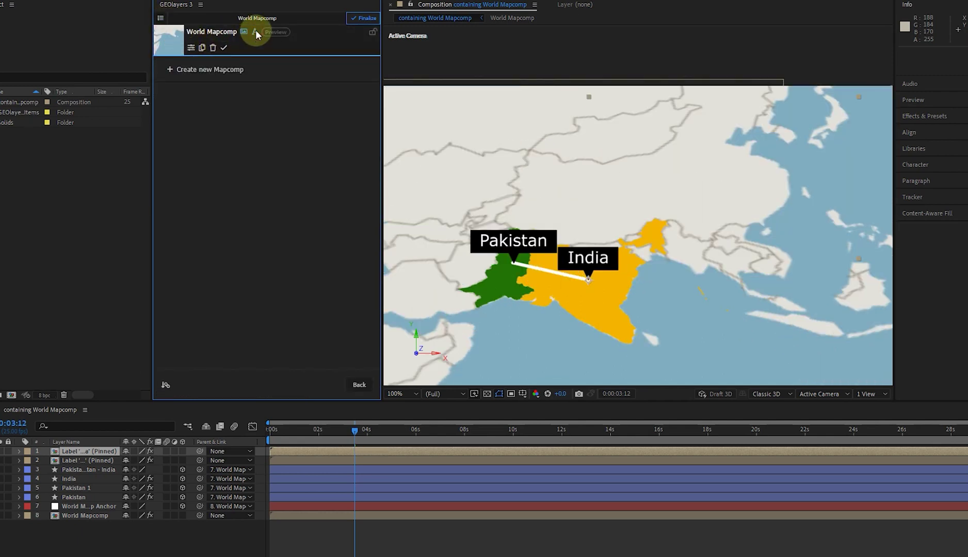
left_click(358, 385)
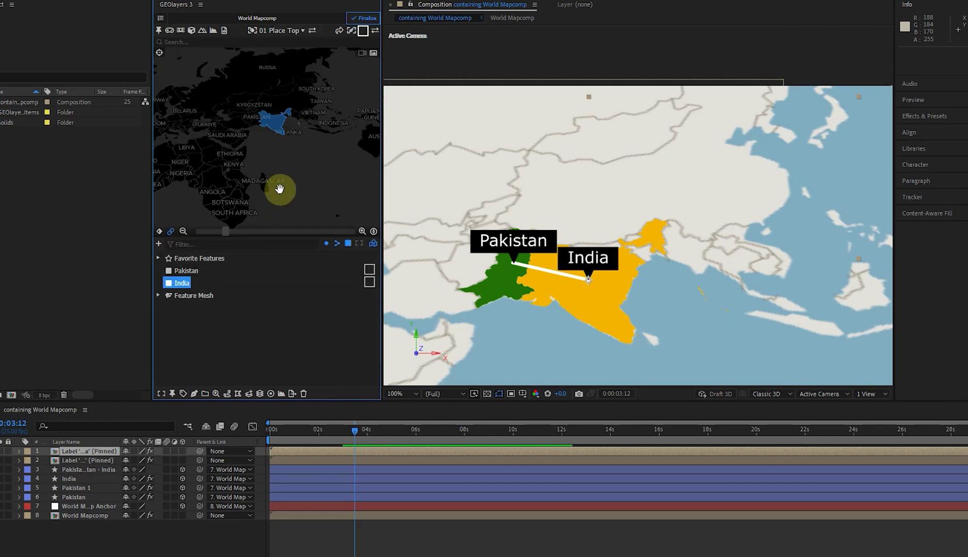
left_click_drag(257, 185, 281, 174)
scroll(281, 177, "up", 2)
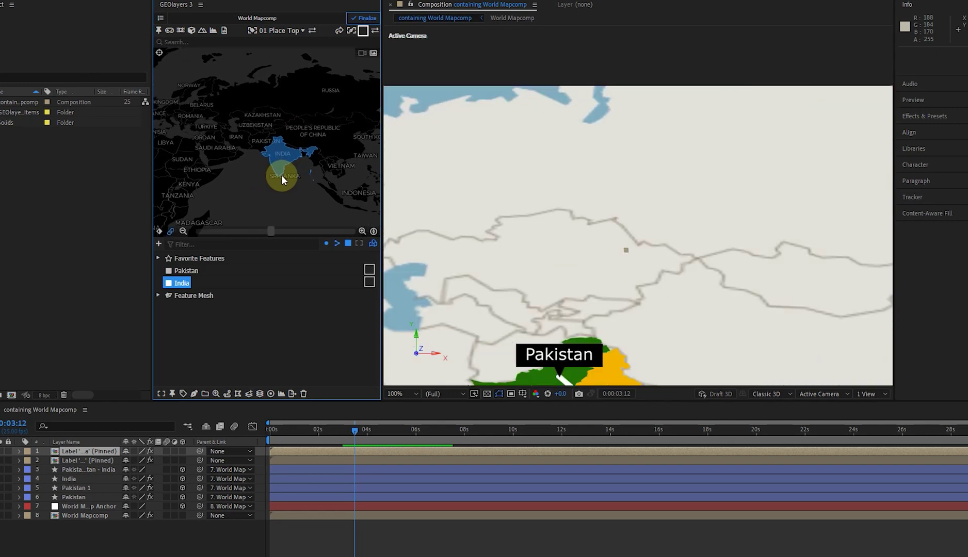
scroll(282, 176, "down", 3)
left_click_drag(285, 209, 280, 173)
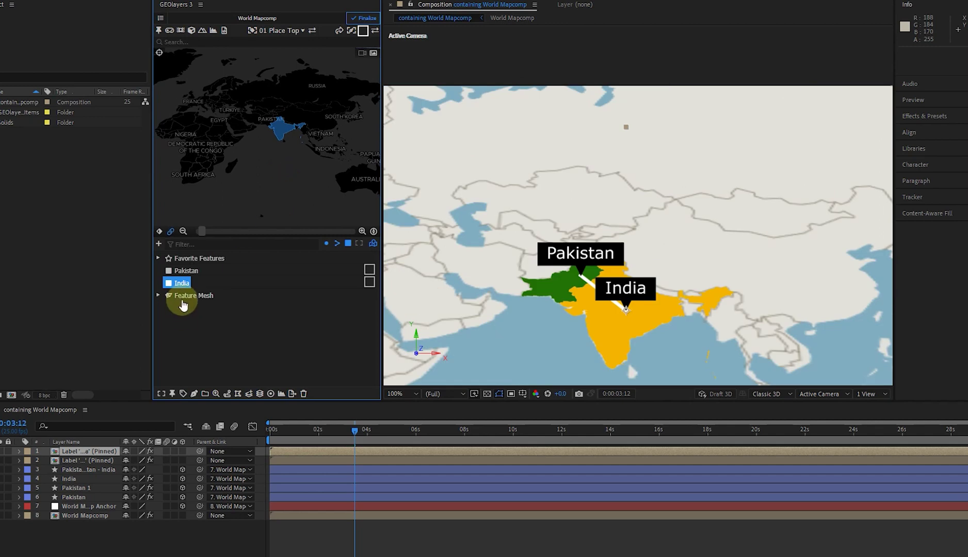
left_click(183, 303)
left_click(228, 394)
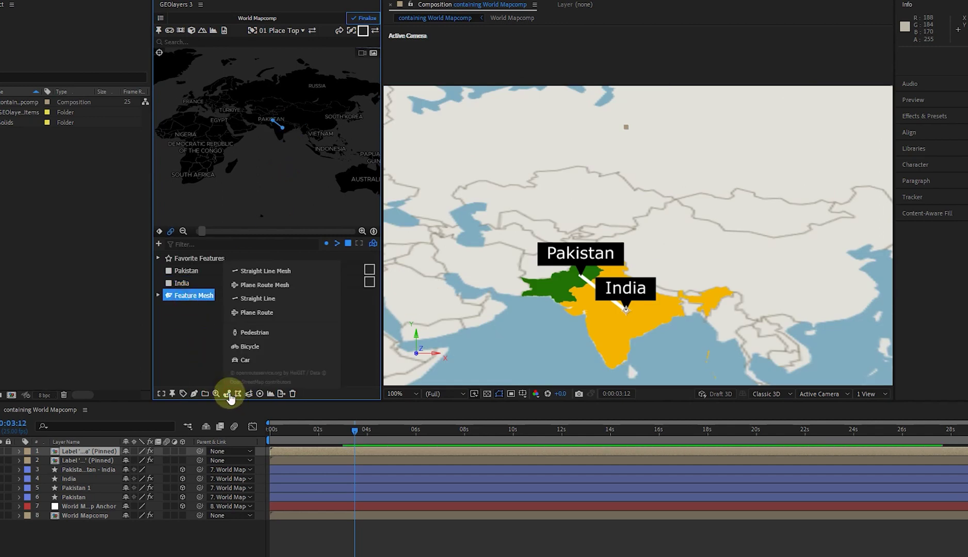
left_click(195, 348)
Preview the line animation from the start and delay the India label layer to begin at 0:00:03:07.
left_click_drag(299, 429, 261, 427)
key("space")
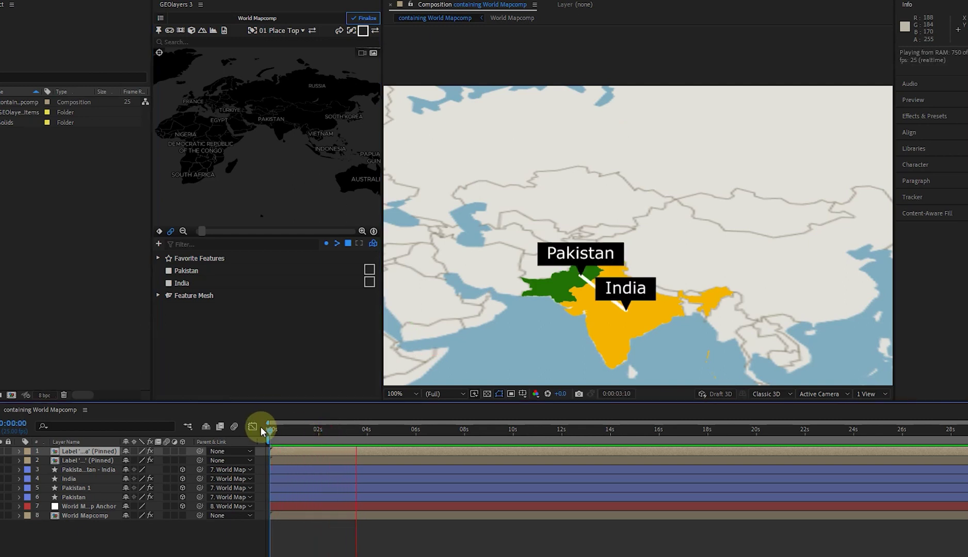
key("space")
left_click(303, 458)
left_click(290, 452)
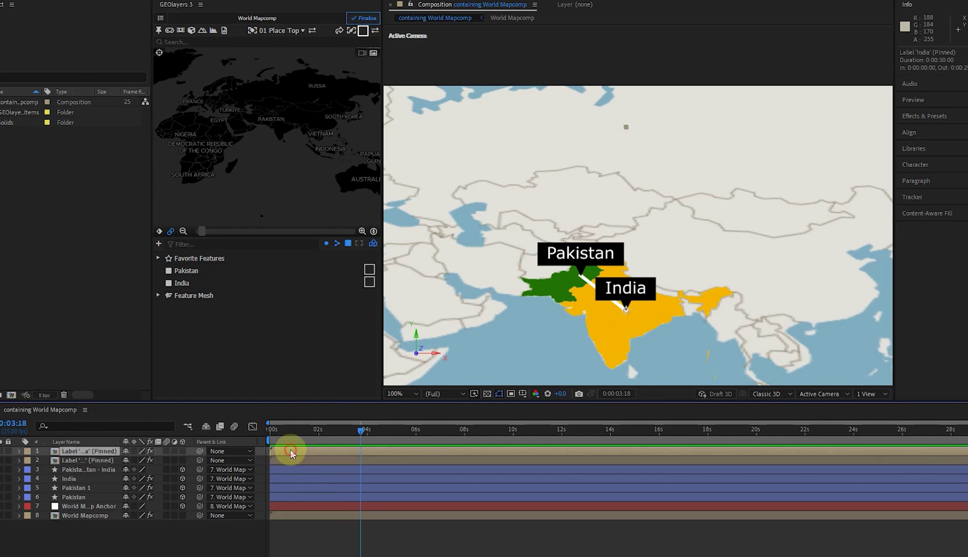
left_click_drag(289, 454, 369, 451)
Adjust the Pakistan label layer to begin close to the start of the timeline and preview the animation.
left_click(314, 428)
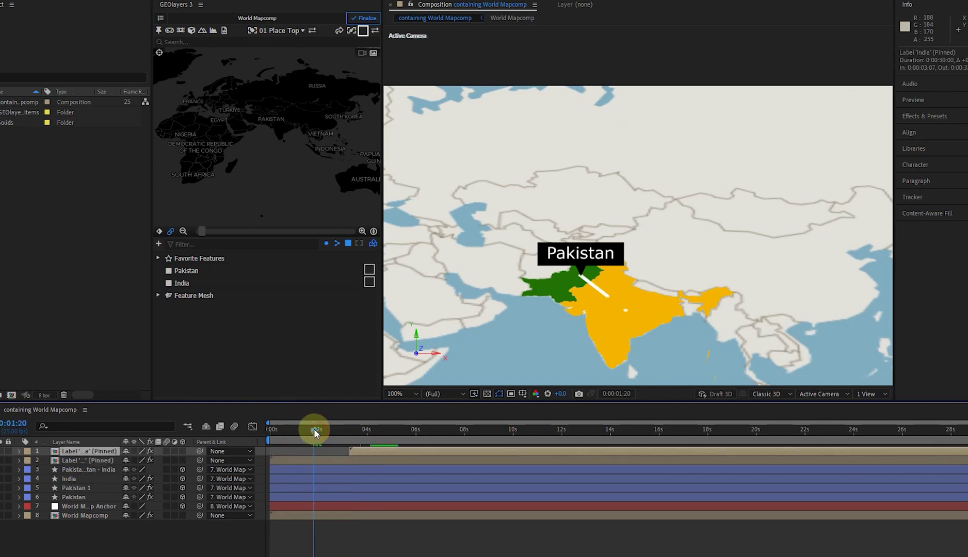
left_click_drag(285, 457, 300, 456)
key("Home")
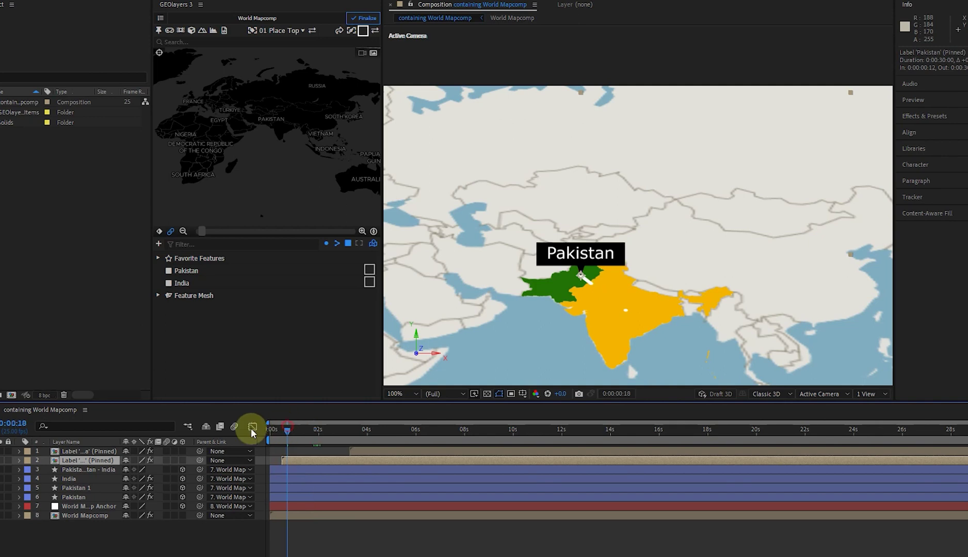
key("space")
left_click_drag(309, 460, 264, 431)
key("space")
Shift the India label layer slightly earlier, to about three seconds, and play back its appearance.
left_click_drag(346, 434, 353, 452)
left_click(341, 430)
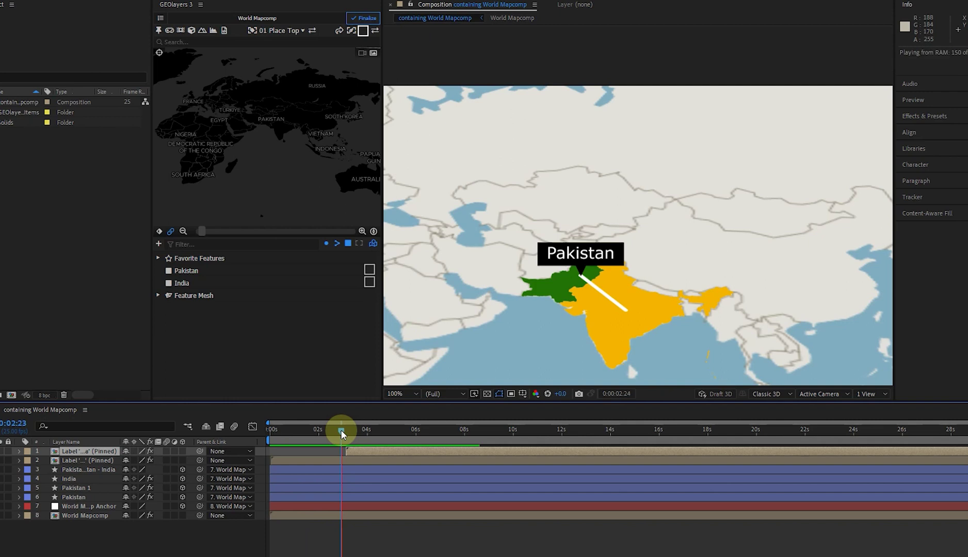
key("space")
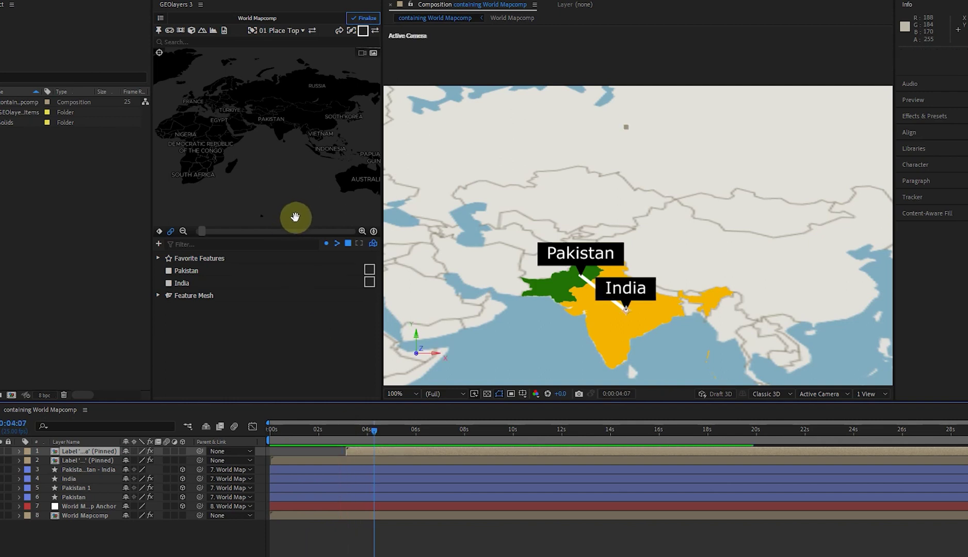
Reframe the tilted map view as a close-up of the green Pakistan shape and its label.
scroll(285, 158, "up", 3)
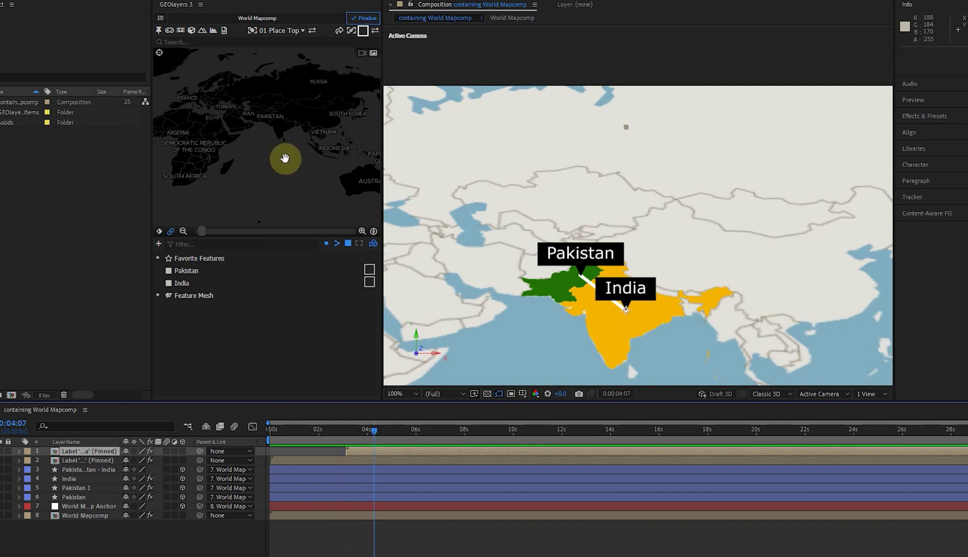
scroll(276, 117, "down", 4)
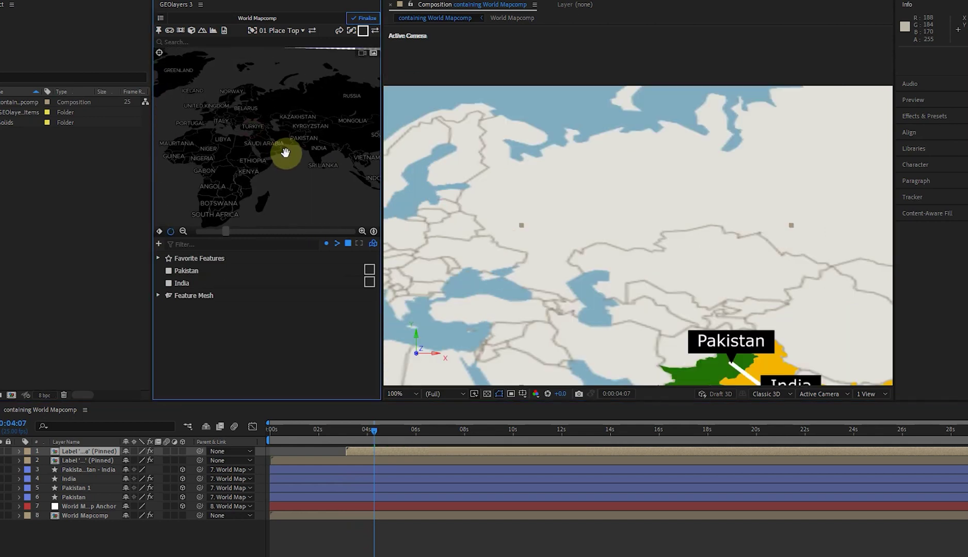
scroll(283, 153, "up", 1)
left_click_drag(337, 151, 208, 142)
scroll(211, 139, "down", 2)
scroll(216, 112, "up", 3)
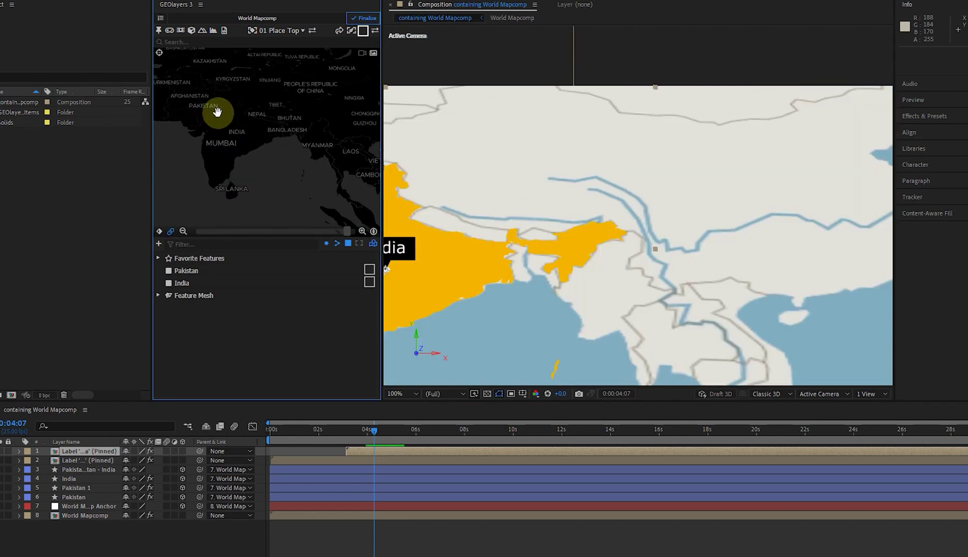
left_click_drag(207, 151, 344, 150)
scroll(253, 137, "down", 1)
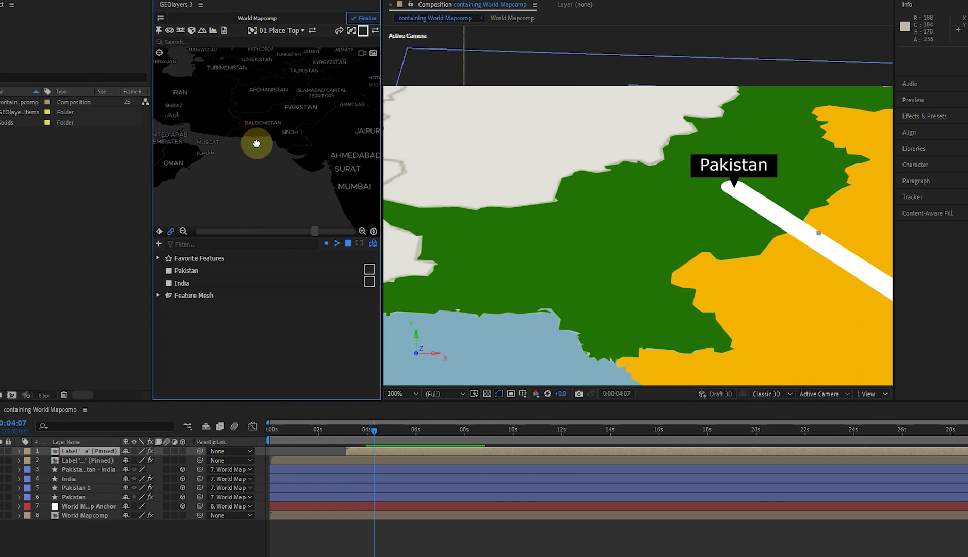
left_click_drag(254, 144, 279, 138)
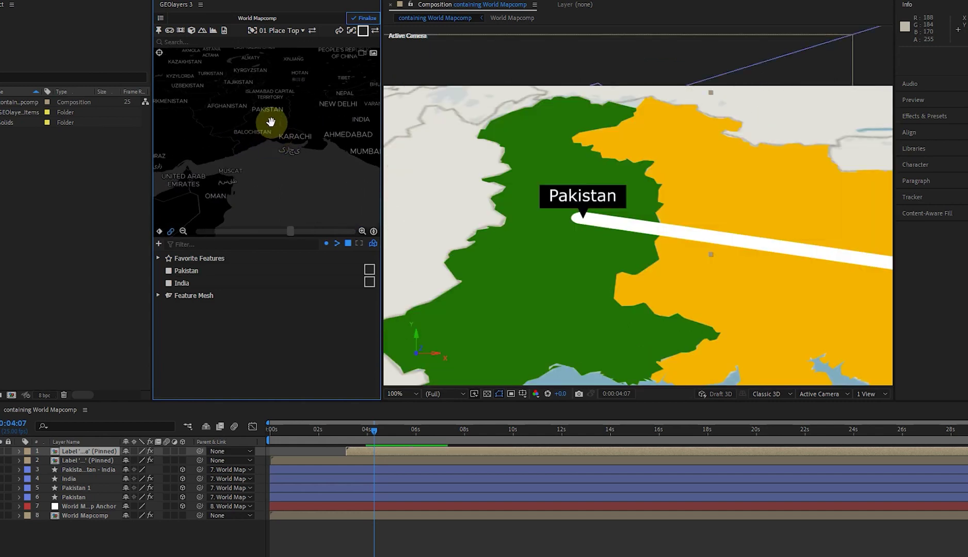
scroll(268, 118, "up", 3)
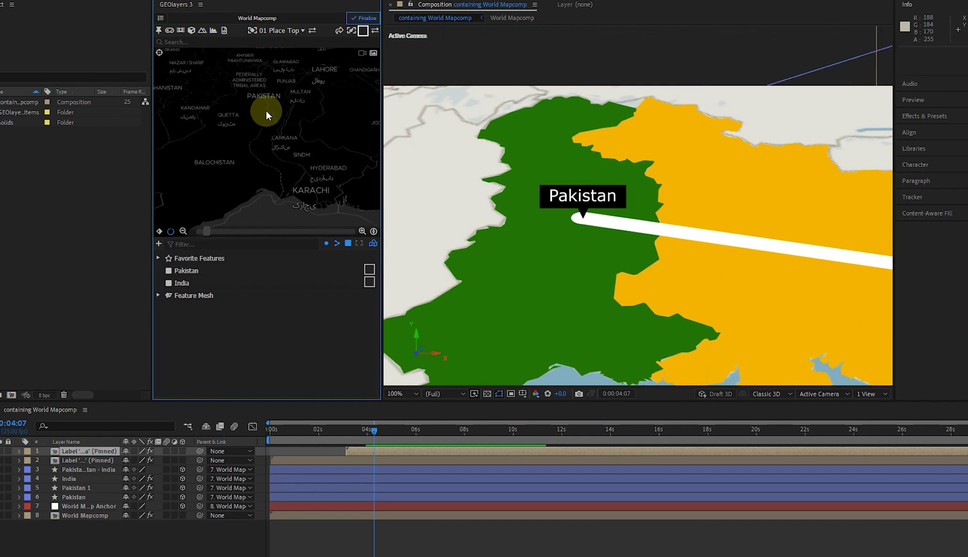
scroll(267, 120, "down", 2)
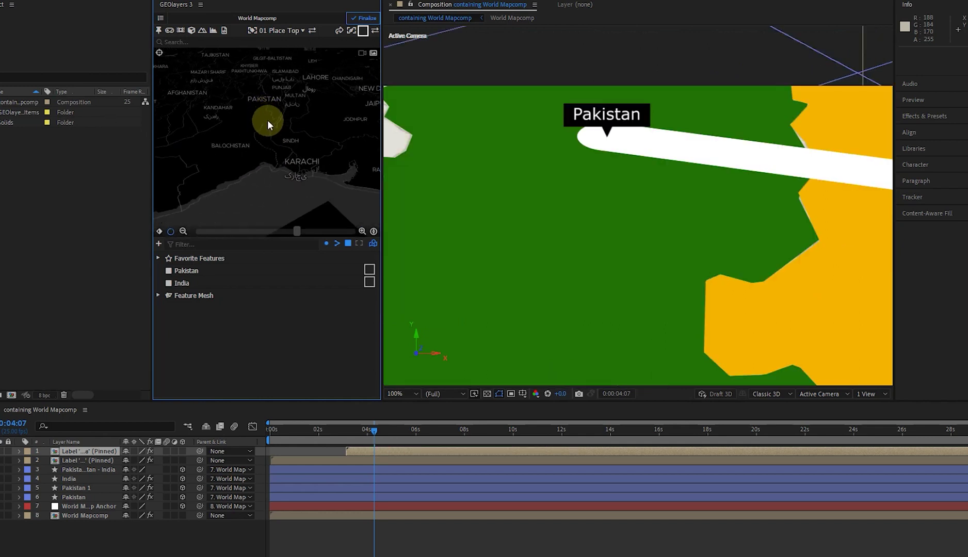
scroll(273, 126, "up", 2)
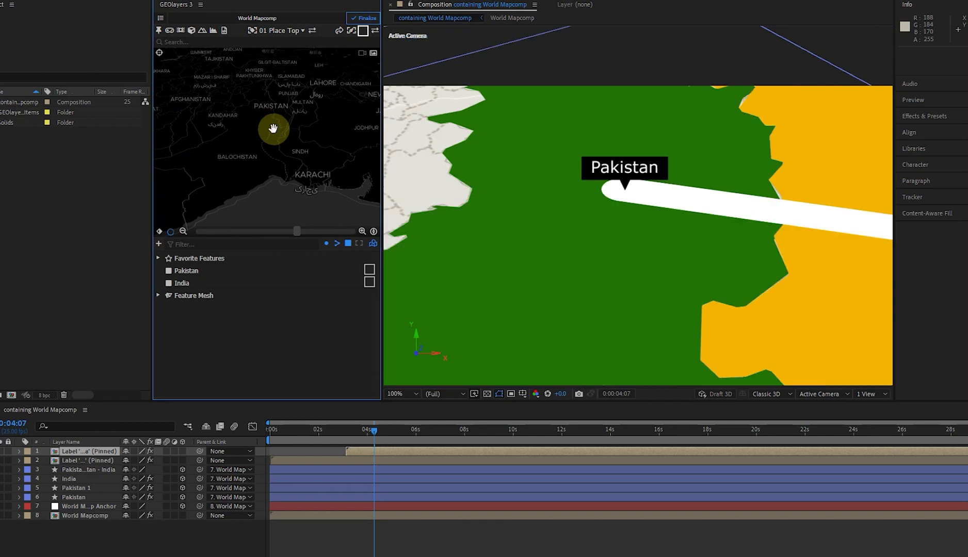
scroll(273, 127, "down", 3)
Search the map data for "pakistan" and import its States & Provinces result into the features.
left_click(185, 273)
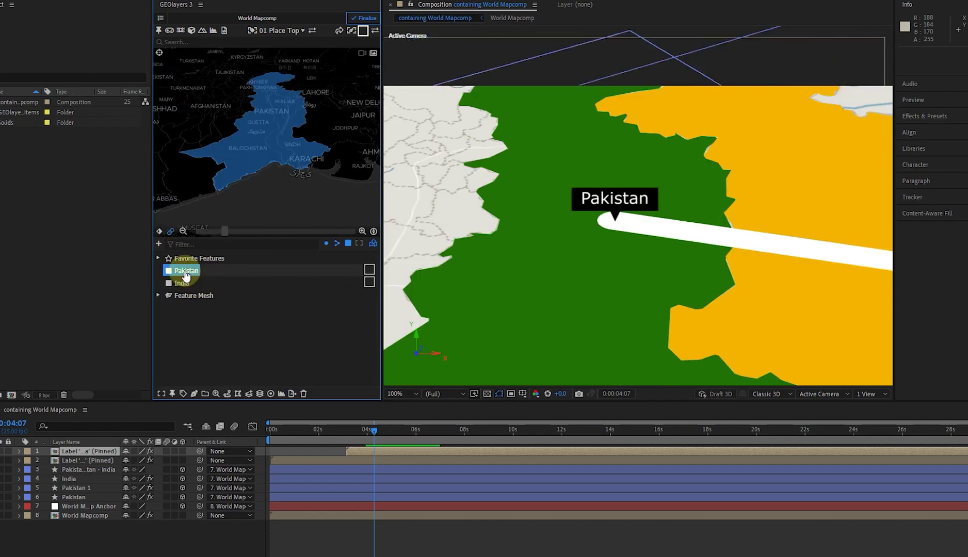
left_click(189, 43)
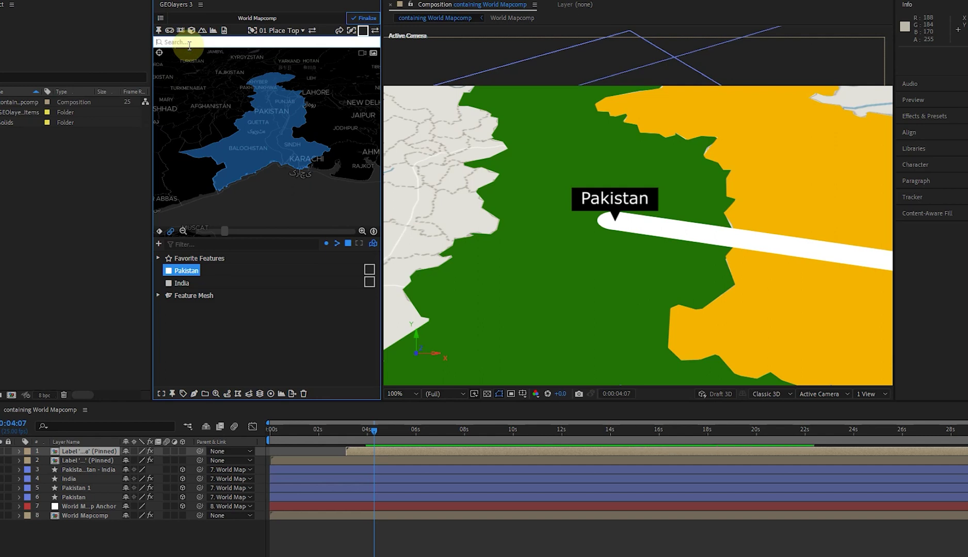
type("pakistan")
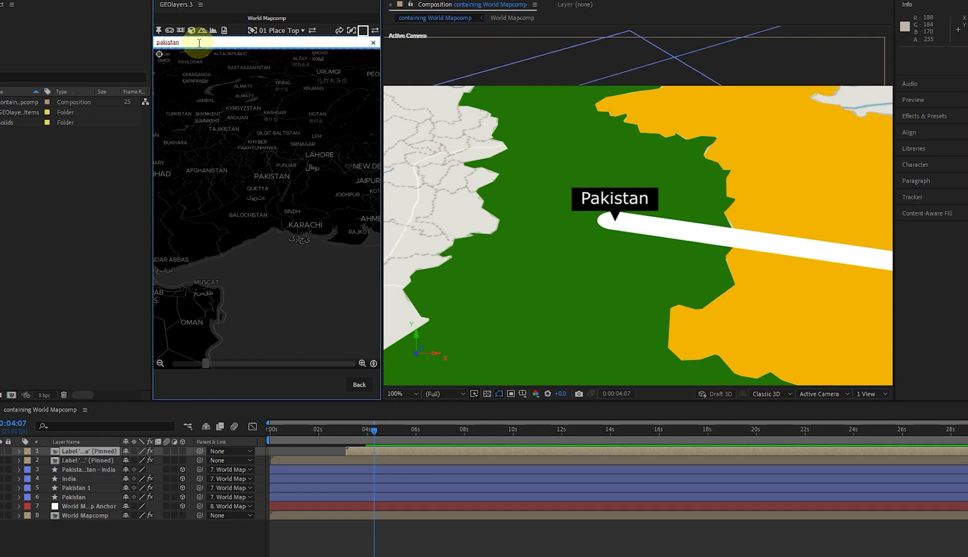
key("Return")
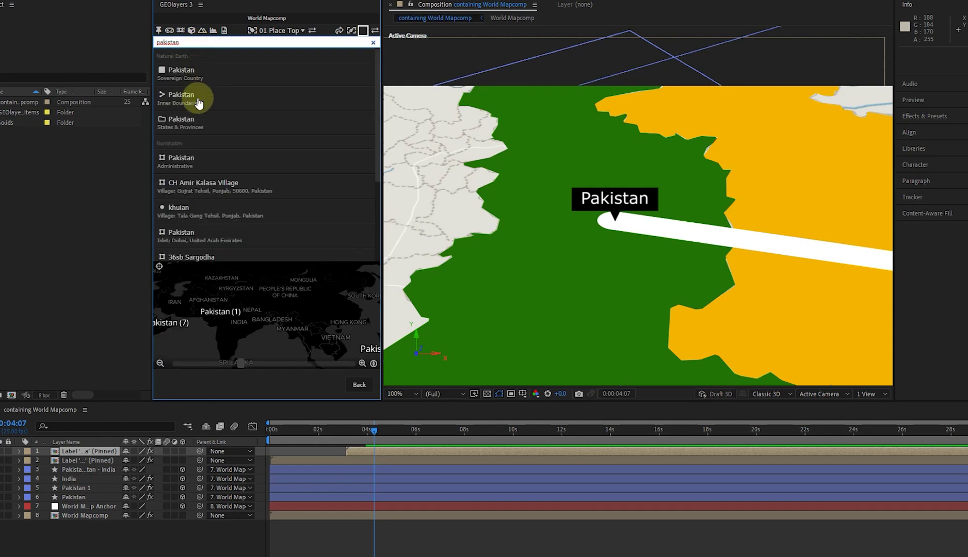
mouse_move(189, 99)
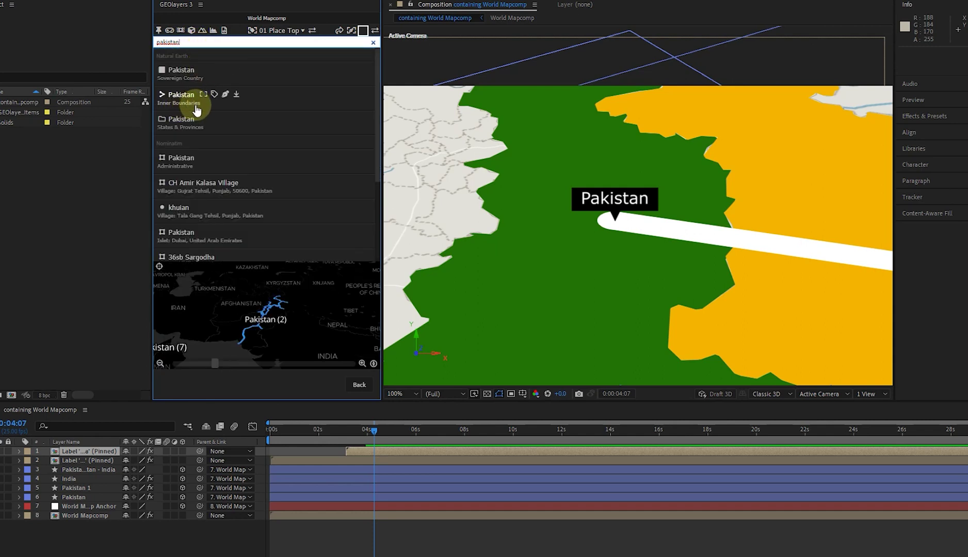
mouse_move(205, 124)
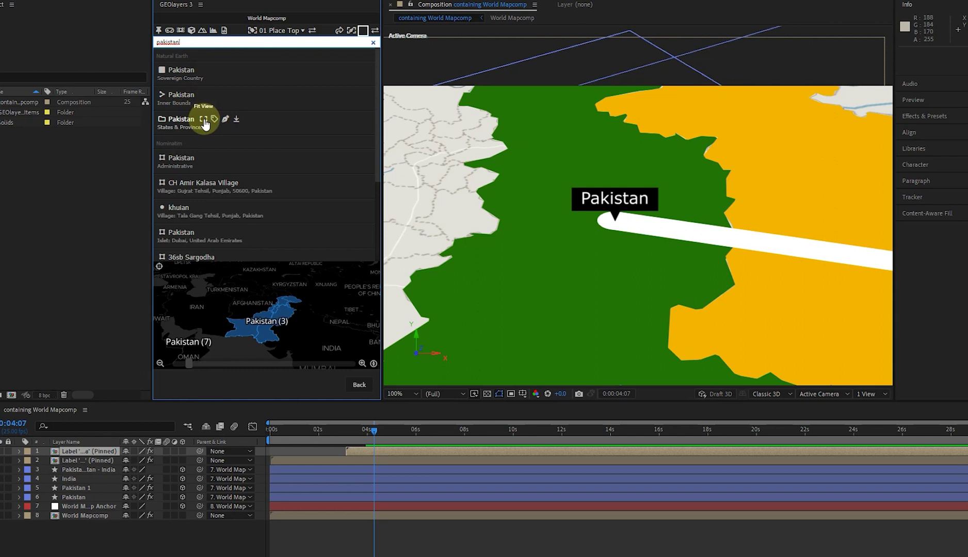
left_click(237, 121)
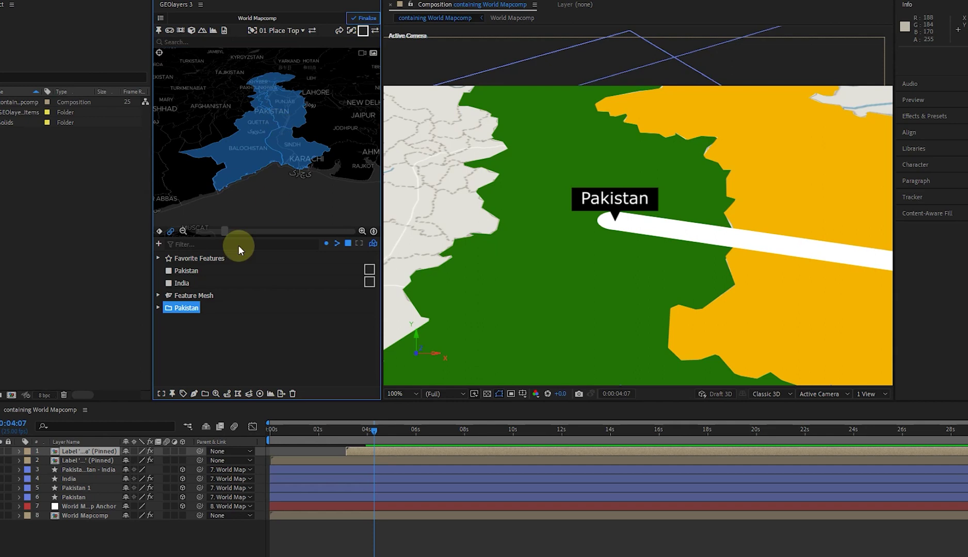
Draw the imported Pakistan provinces as a shape layer and inspect their white borders on the map.
left_click(194, 394)
left_click(210, 353)
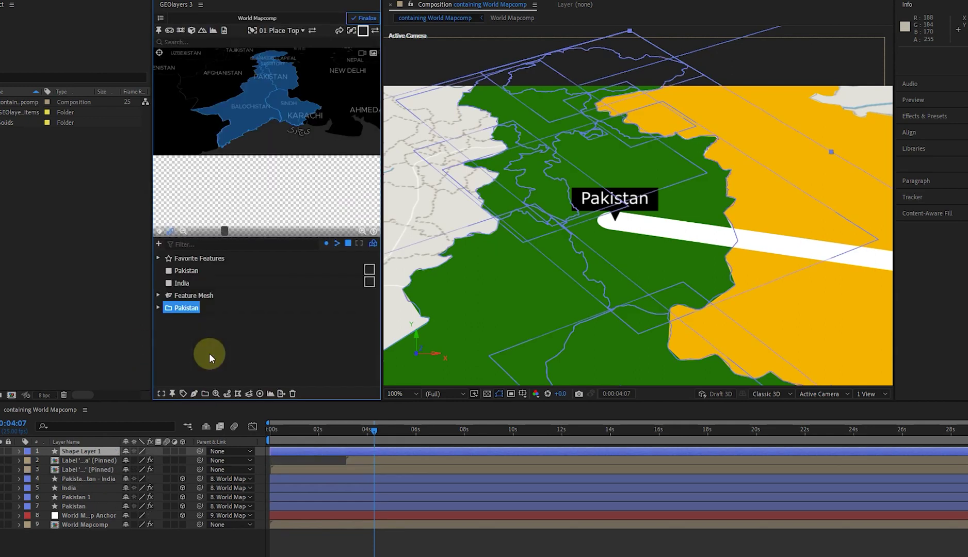
left_click(320, 527)
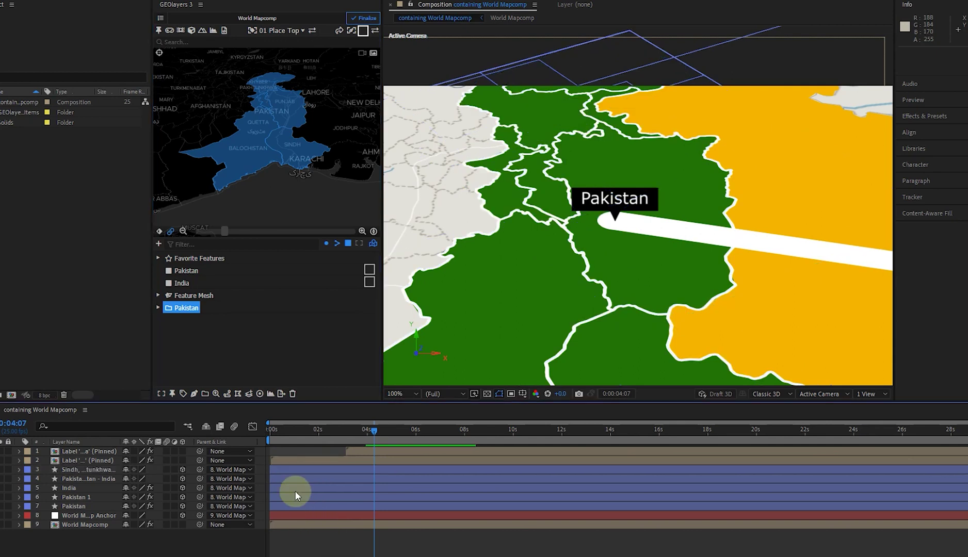
scroll(257, 154, "down", 2)
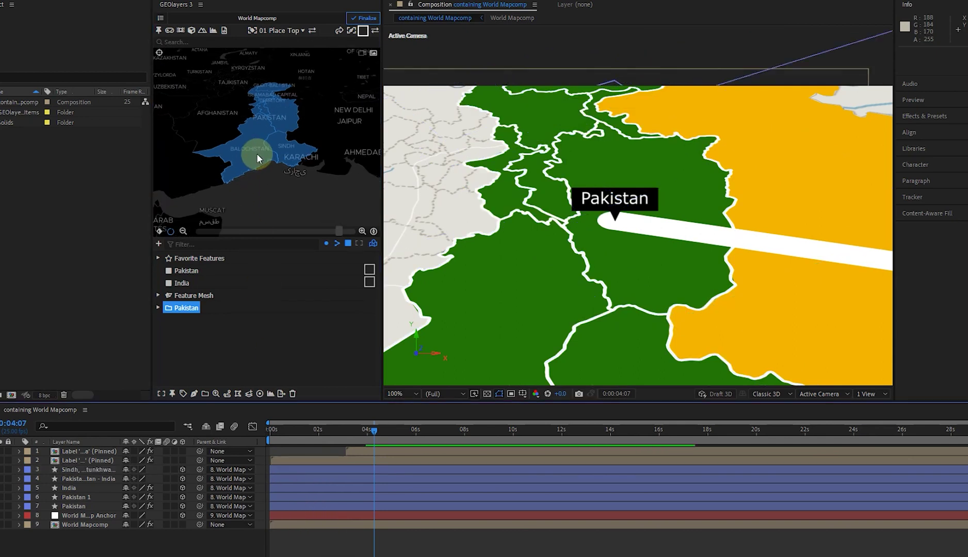
scroll(263, 158, "down", 3)
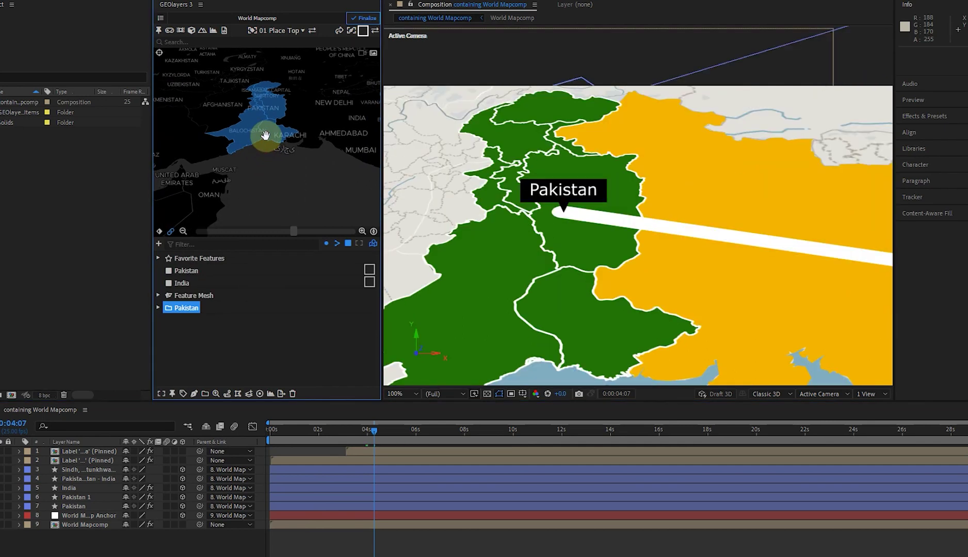
Search the map data for "india" and import its States & Provinces result into the features.
scroll(273, 131, "down", 1)
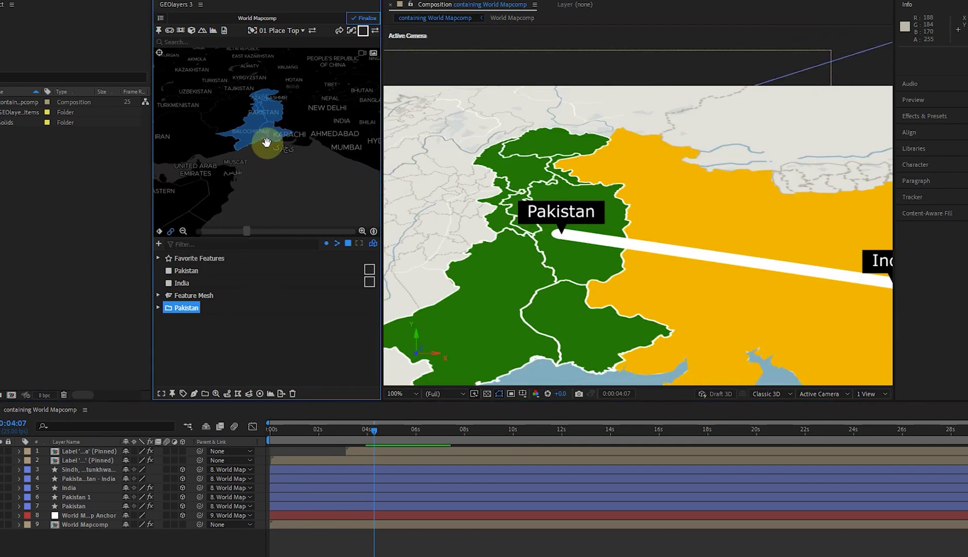
scroll(266, 142, "up", 1)
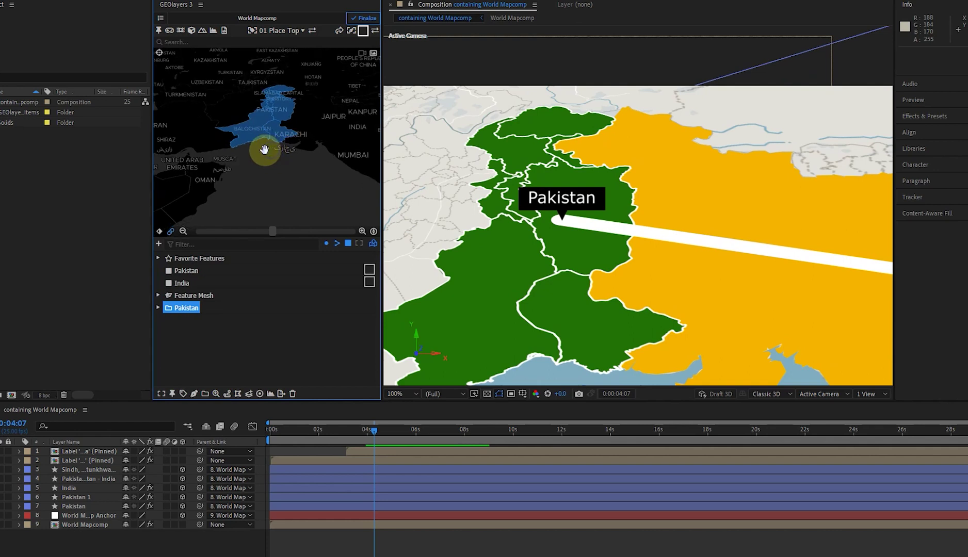
mouse_move(265, 150)
left_mouse_down()
mouse_move(223, 145)
mouse_move(251, 153)
left_mouse_up()
left_click(182, 283)
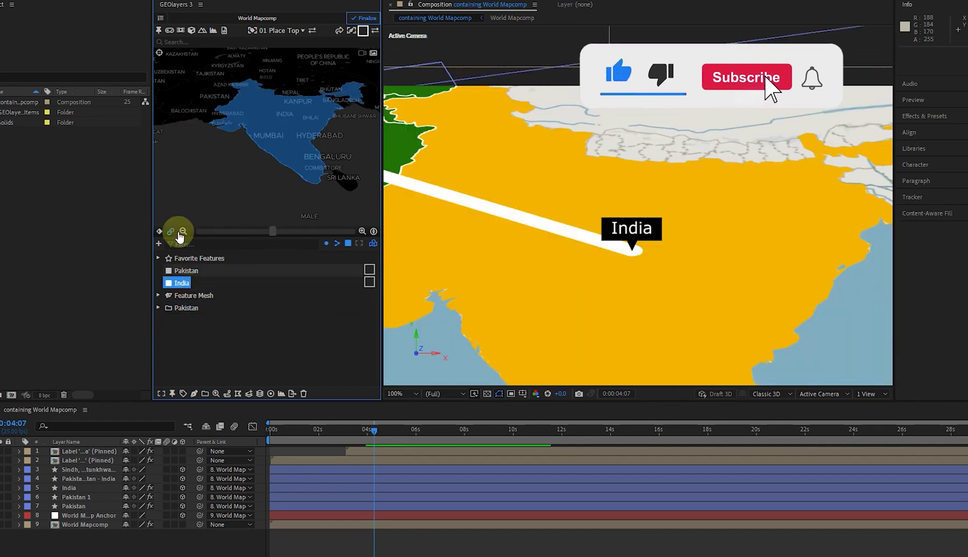
left_click(191, 43)
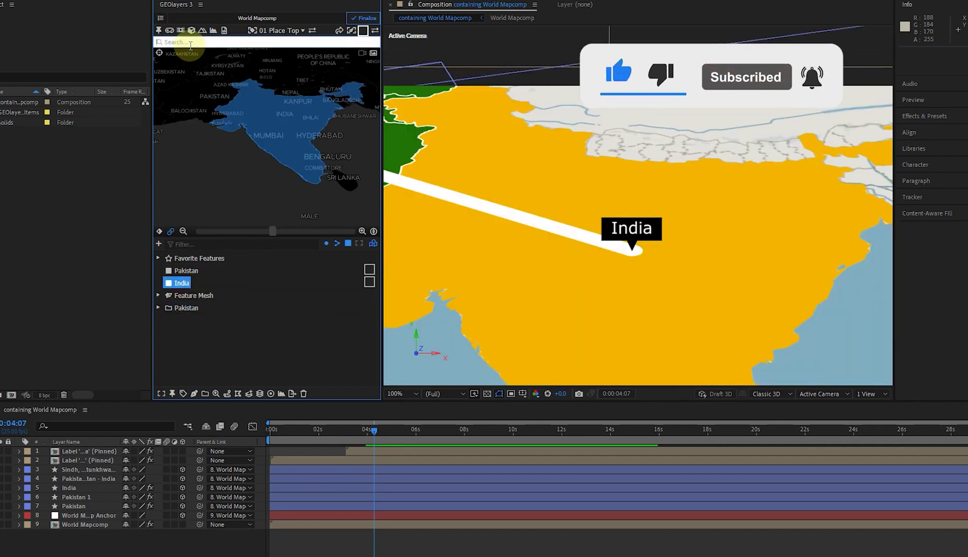
type("india")
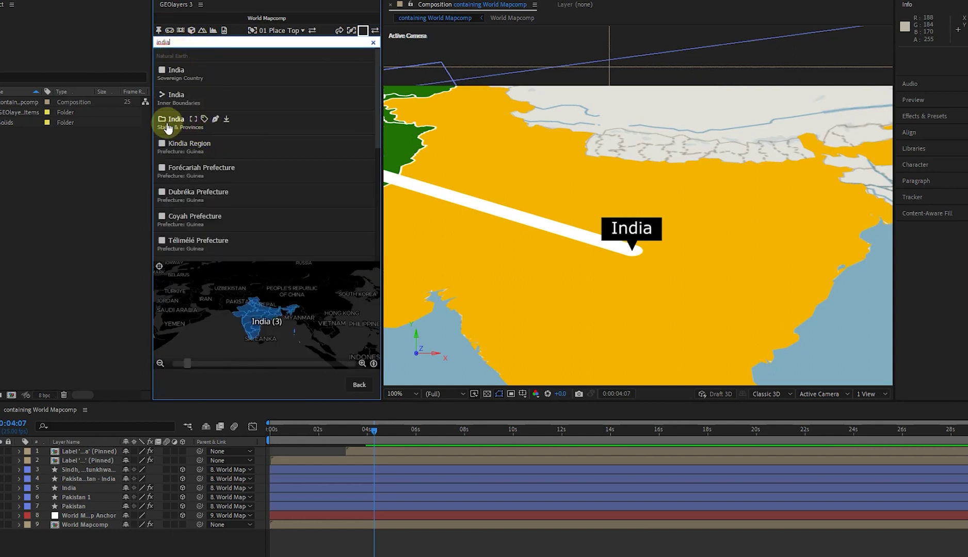
left_click(227, 121)
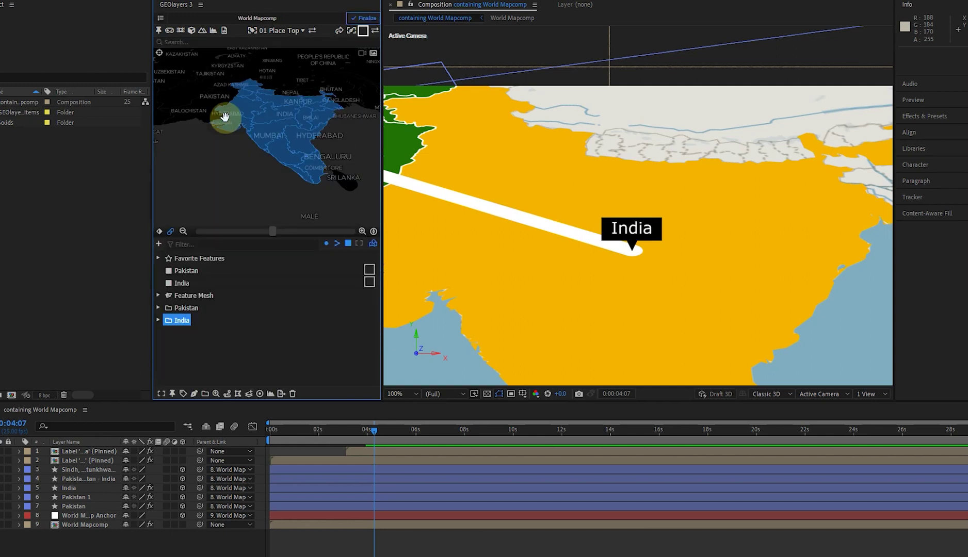
Draw the imported India states as a shape layer on the map.
left_click(183, 394)
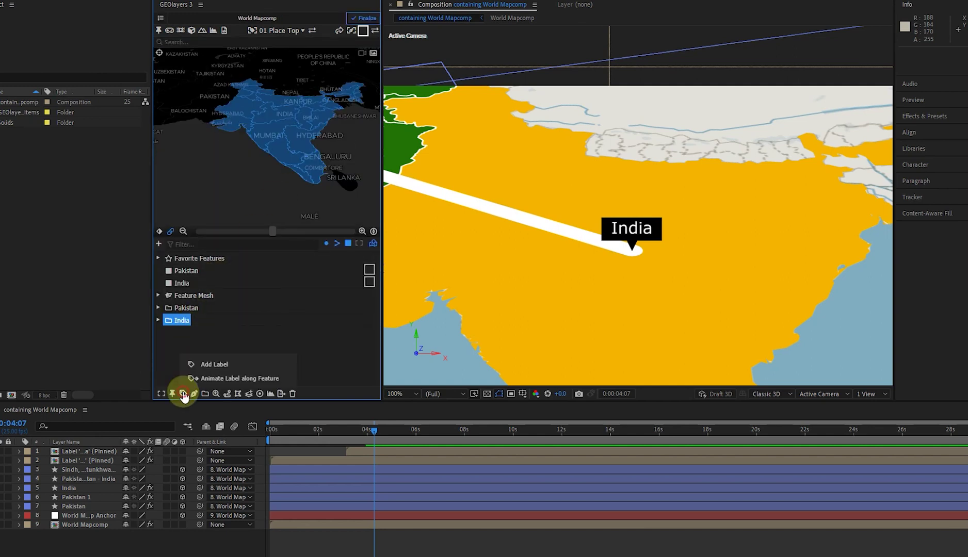
left_click(160, 367)
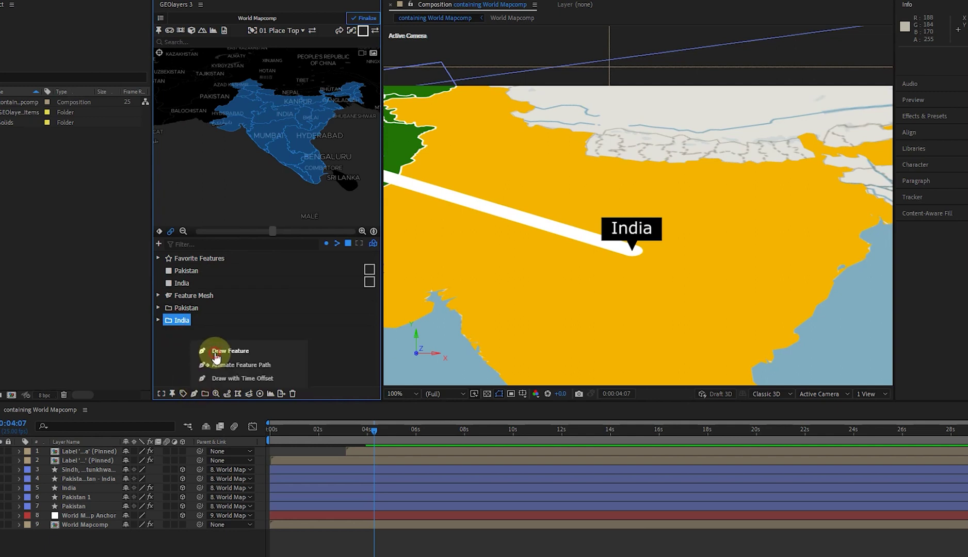
left_click(216, 355)
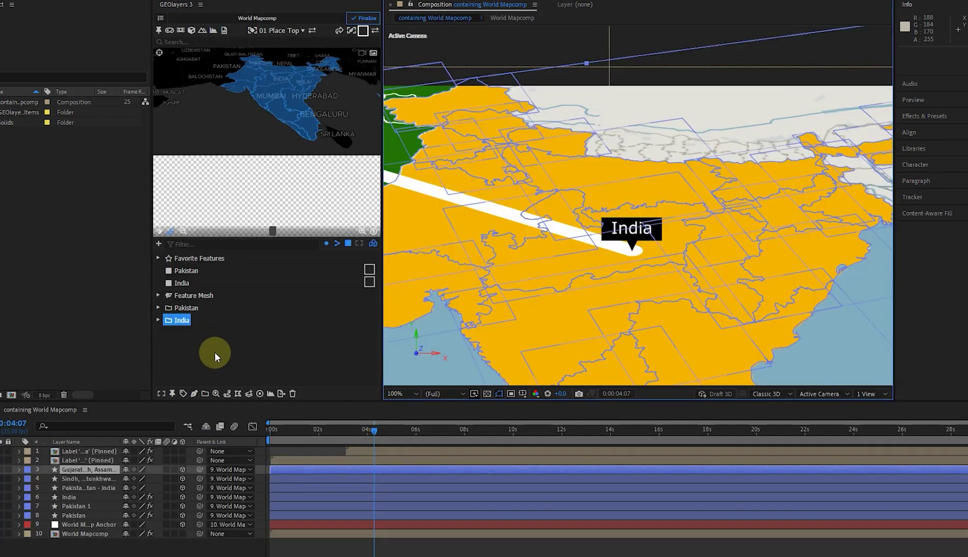
left_click(244, 345)
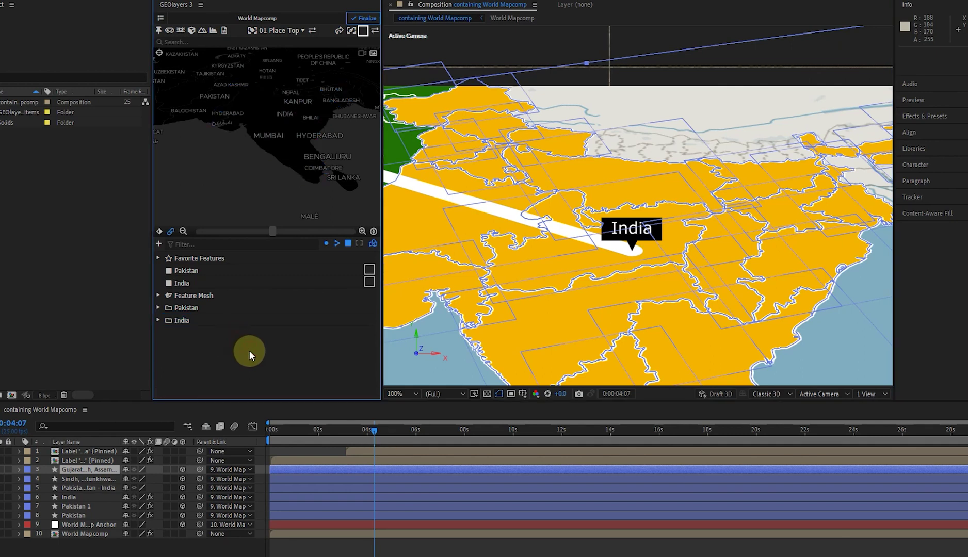
left_click(363, 553)
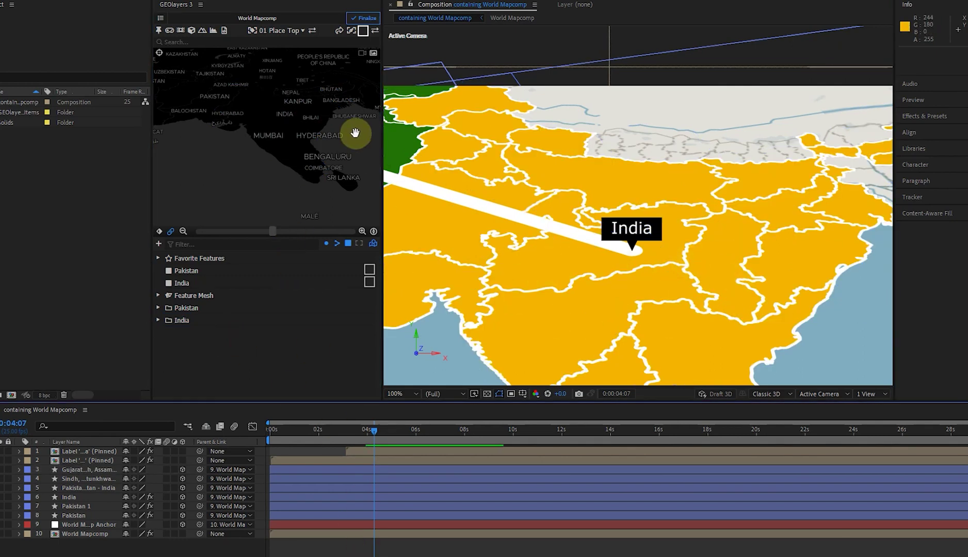
Reframe the map from the tilted close-up to the whole world and fit the composition in the viewer.
scroll(225, 149, "down", 1)
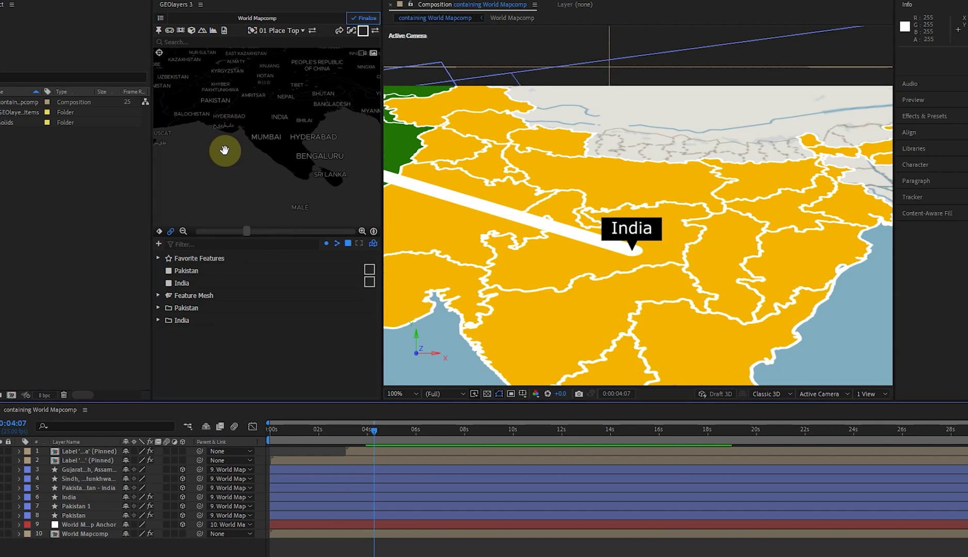
left_click_drag(210, 119, 297, 150)
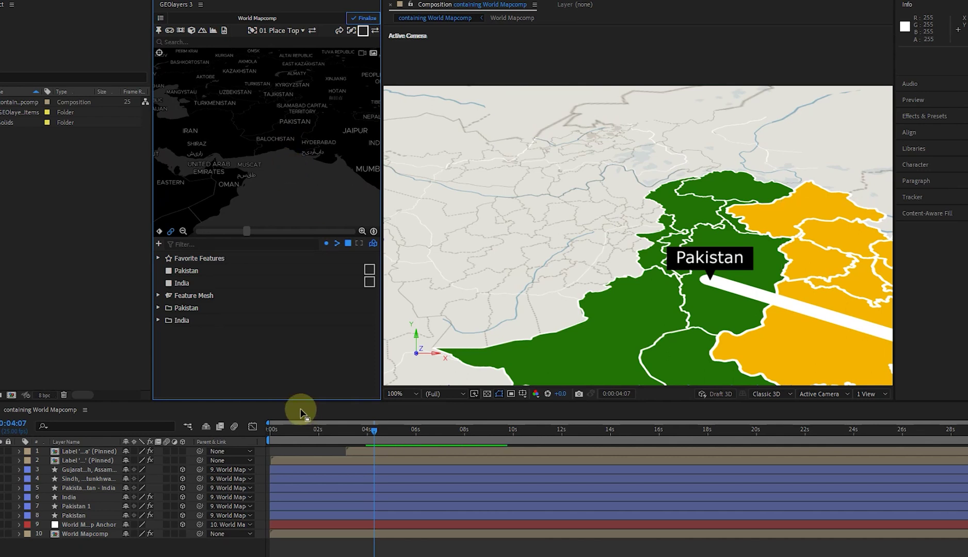
left_click_drag(257, 136, 259, 201)
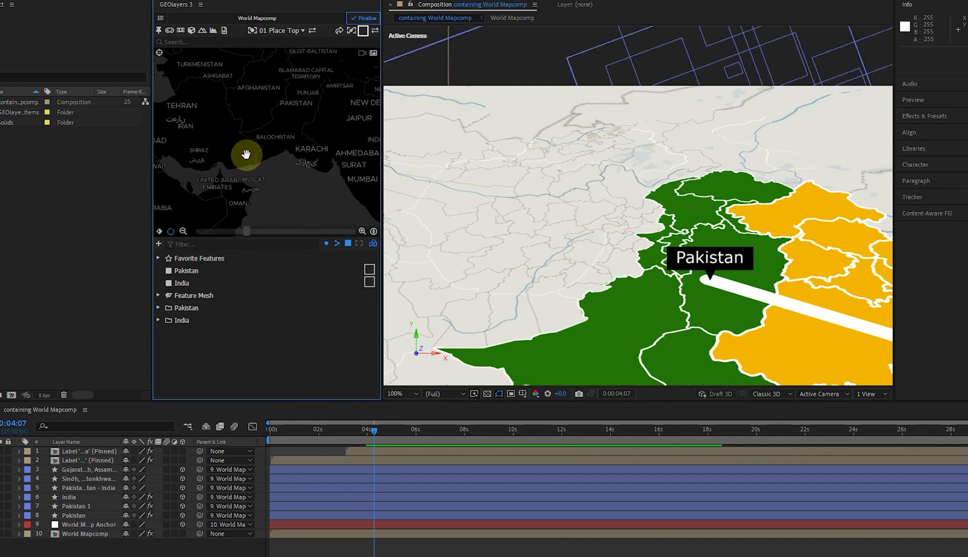
scroll(245, 154, "down", 5)
scroll(245, 155, "down", 4)
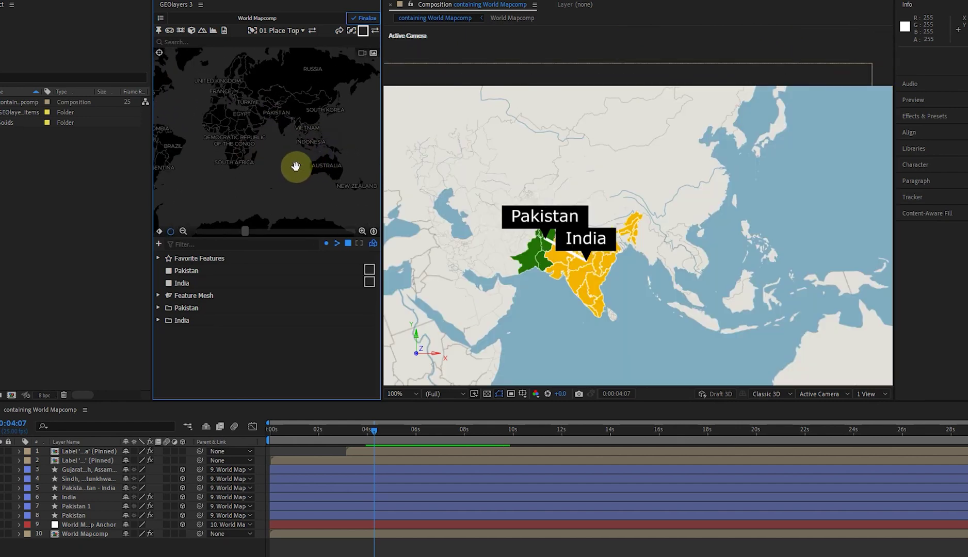
scroll(249, 163, "down", 1)
left_click_drag(255, 164, 293, 155)
scroll(508, 229, "down", 8)
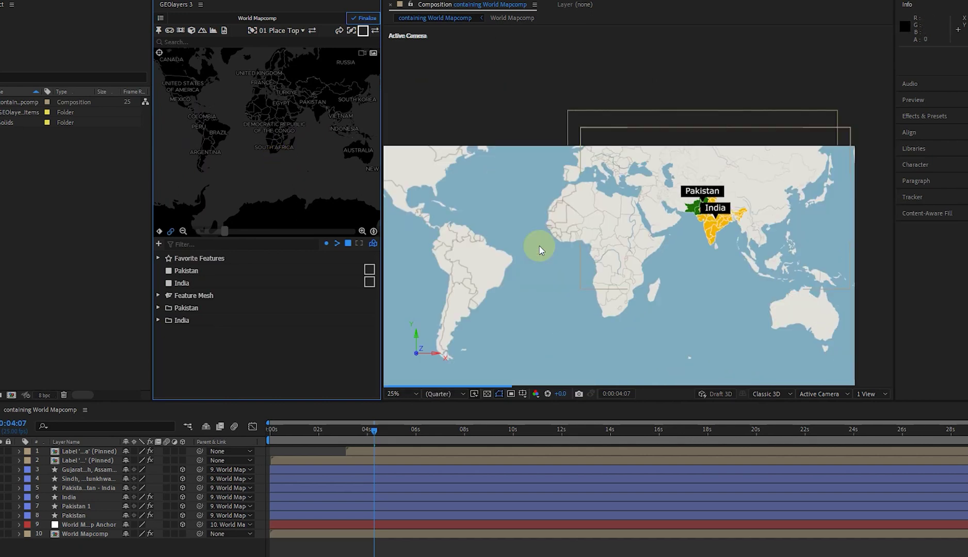
scroll(579, 231, "up", 4)
left_click(400, 394)
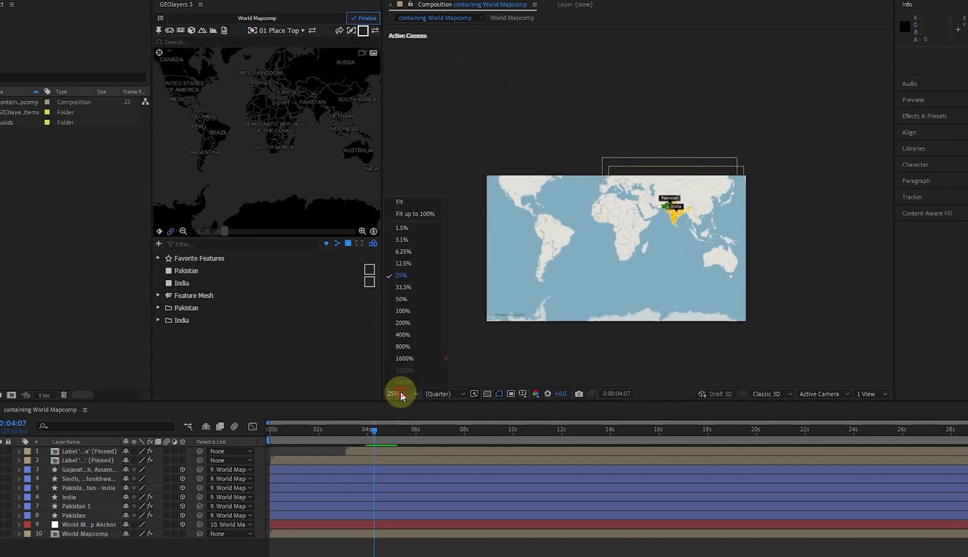
left_click(405, 210)
left_click_drag(270, 109, 289, 151)
Return to the first frame and examine the timeline layers to identify the one holding the green Pakistan shape.
mouse_move(316, 429)
left_mouse_down()
mouse_move(250, 433)
mouse_move(314, 443)
left_mouse_up()
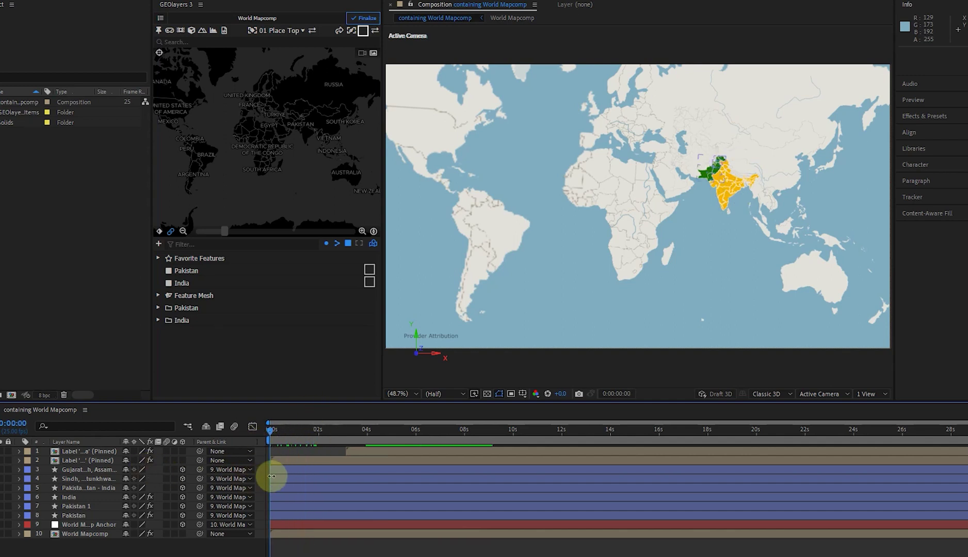
left_click(289, 469)
left_click(299, 461)
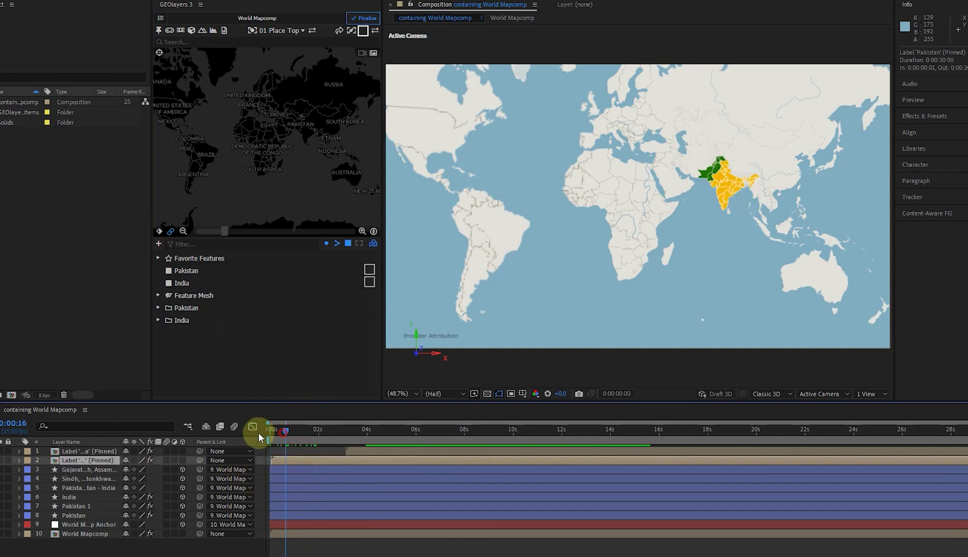
left_click(285, 479)
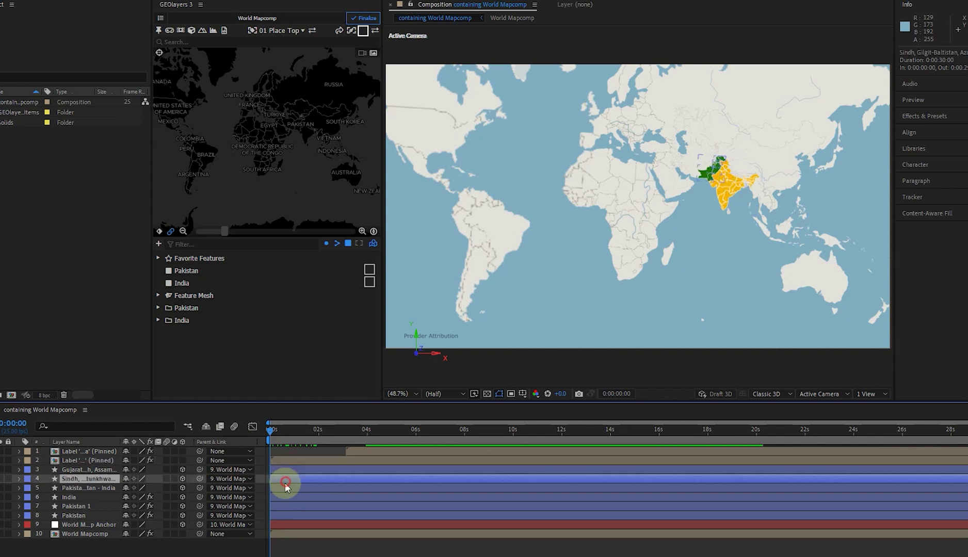
left_click(284, 492)
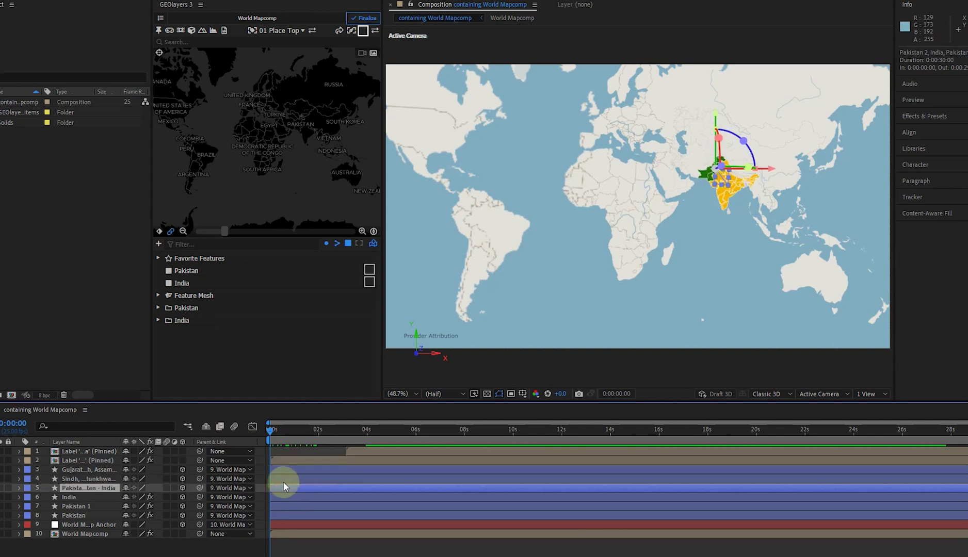
left_click(283, 481)
left_click(283, 489)
left_click(289, 509)
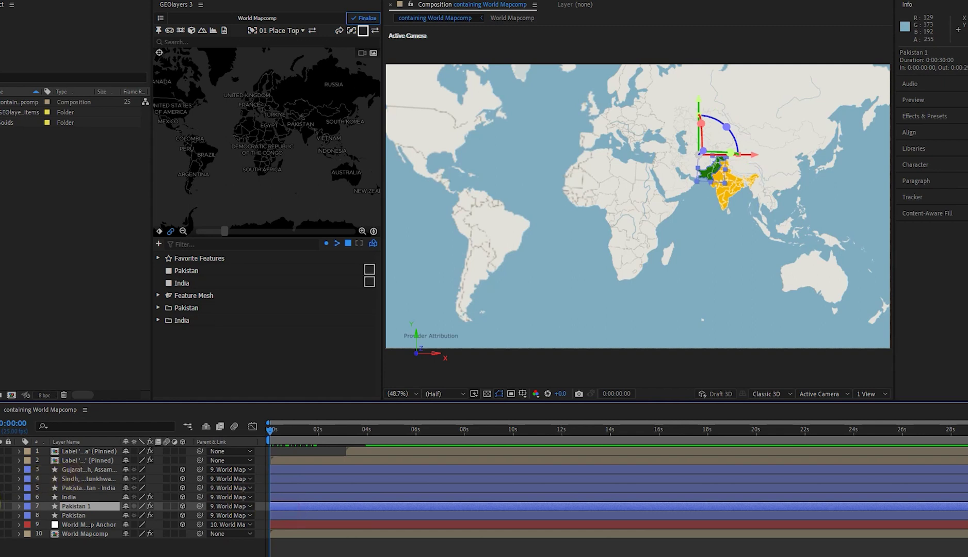
left_click(0, 506)
left_click(0, 506)
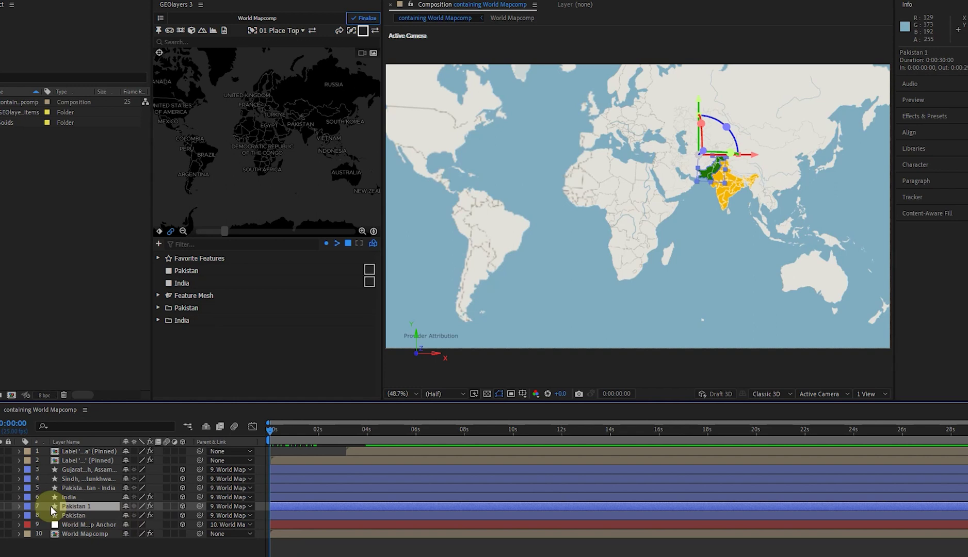
Keyframe the Pakistan 1 layer's opacity from 0% at the first frame to 100% at 0:00:02:11.
left_click(19, 506)
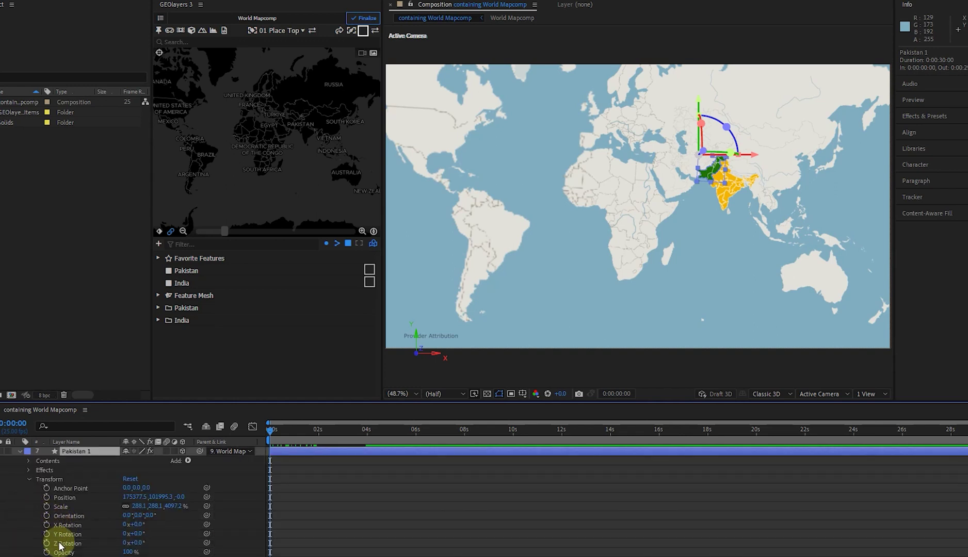
left_click(74, 552)
left_click_drag(125, 552, 90, 553)
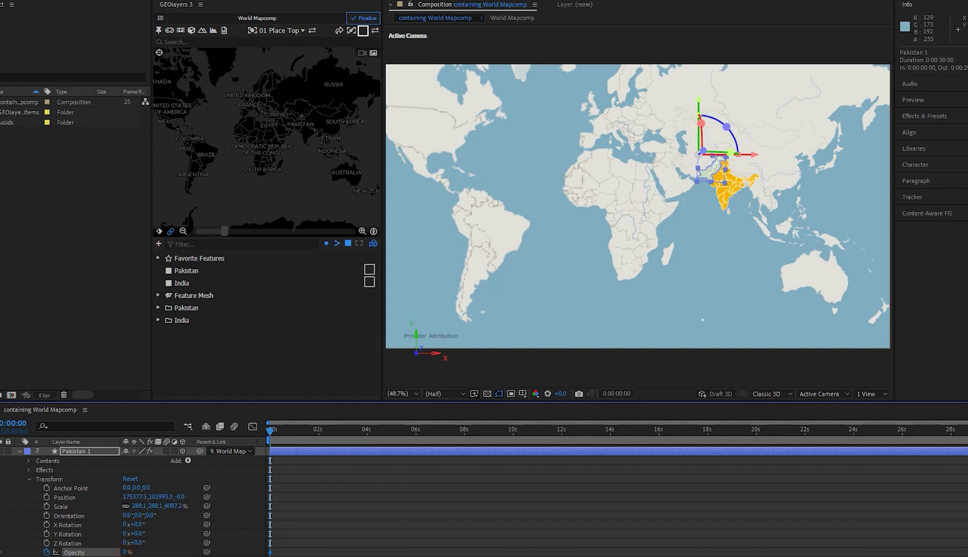
left_click_drag(300, 433, 329, 430)
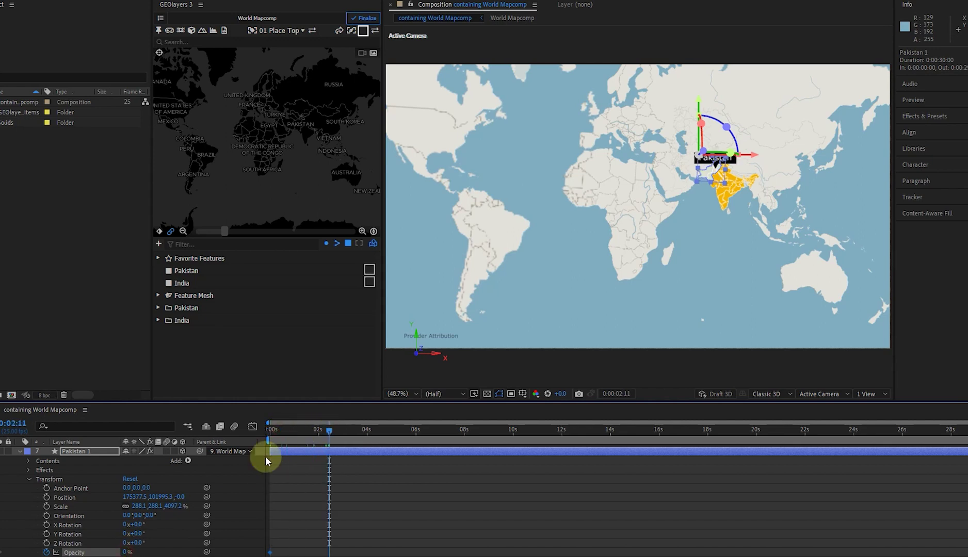
left_click_drag(124, 551, 160, 458)
Apply Easy Ease to both Pakistan 1 opacity keyframes and play back the fade-in.
left_click_drag(365, 526, 266, 546)
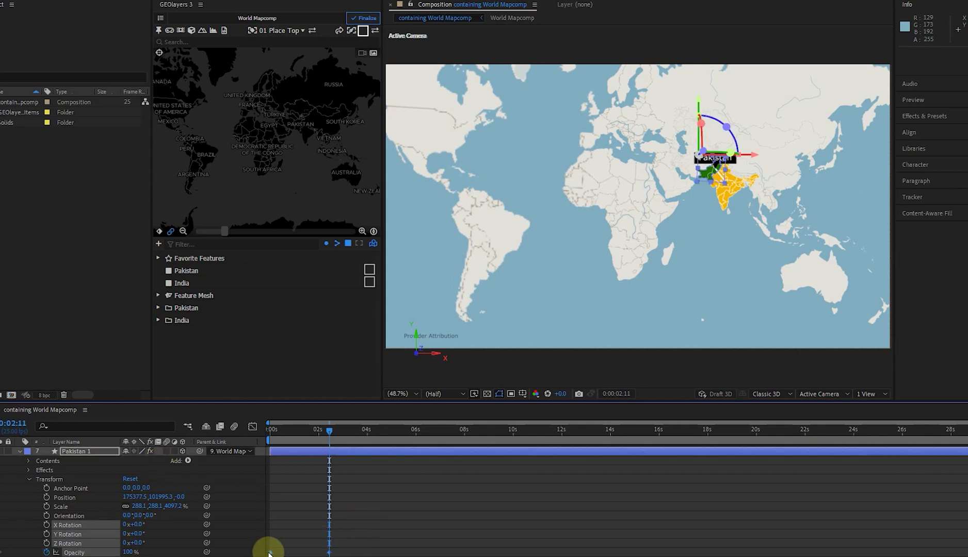
right_click(328, 553)
mouse_move(382, 547)
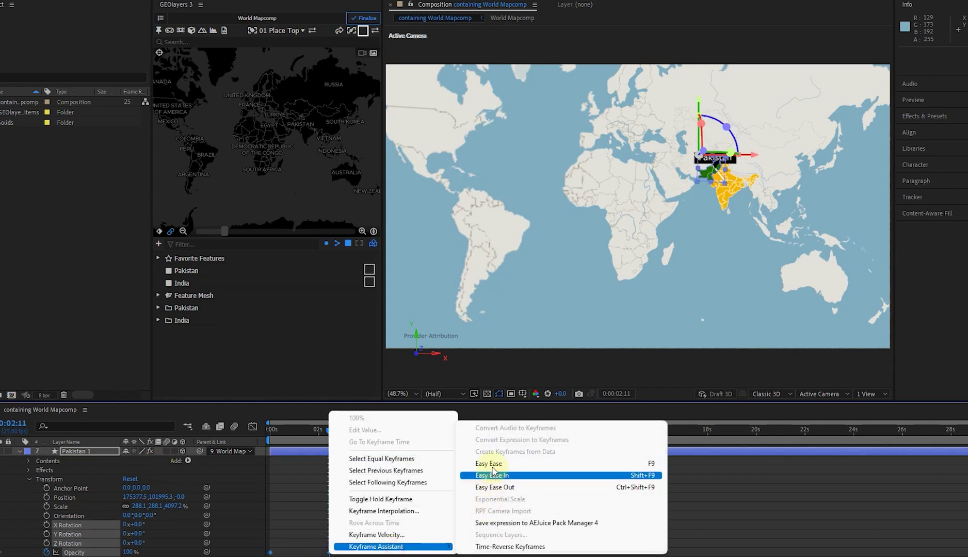
left_click(461, 469)
key("Home")
key("space")
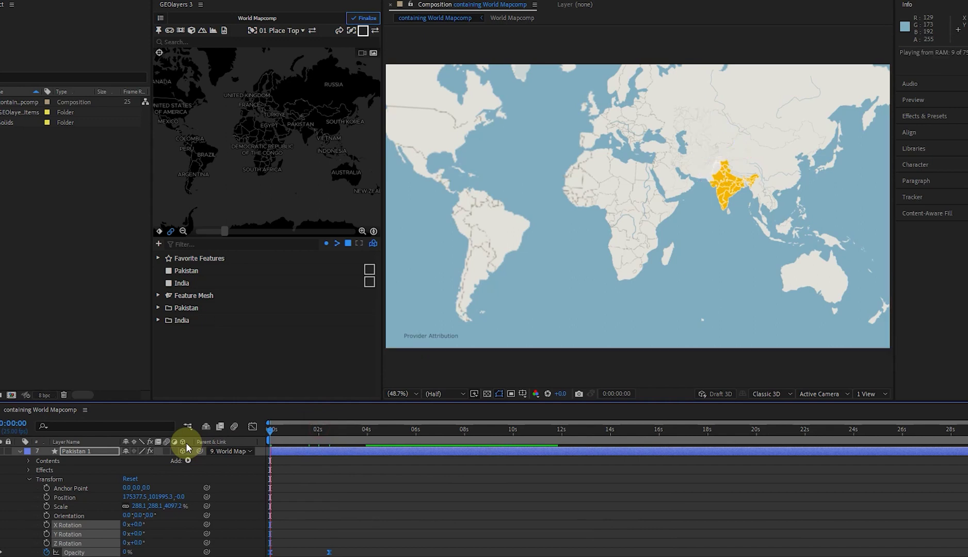
key("space")
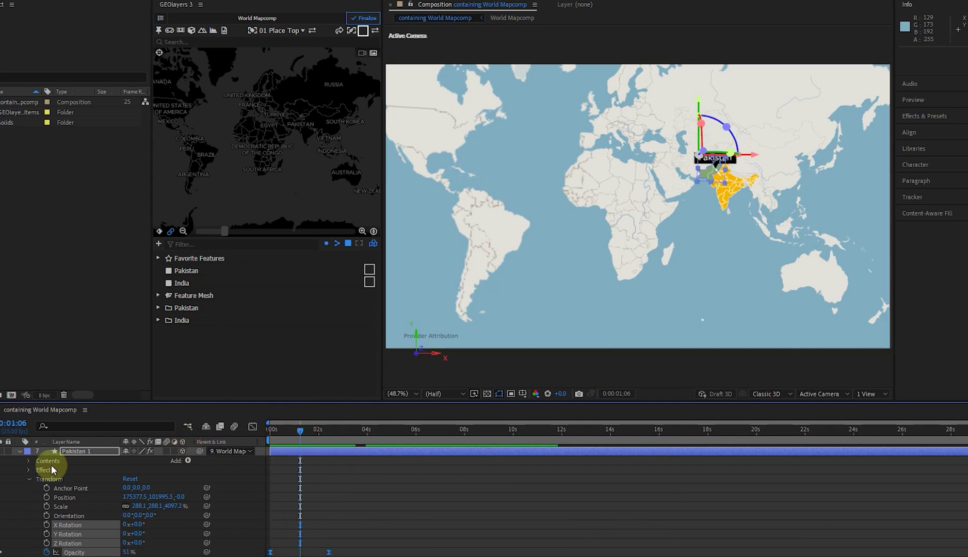
Shift the Pakistan label layer to start just after two seconds and play back its appearance.
left_click(20, 451)
left_click_drag(301, 458, 352, 454)
left_click_drag(289, 428, 265, 431)
key("space")
key("space")
Shift the Pakistan–India connecting line layer to start at about 3.5 seconds and preview the animation from the start.
left_click(301, 489)
left_click(301, 475)
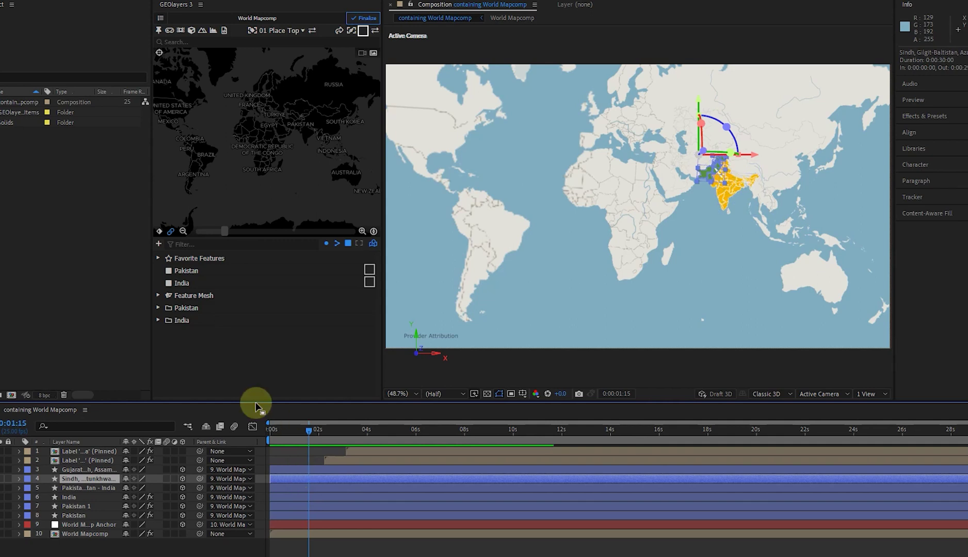
left_click(195, 296)
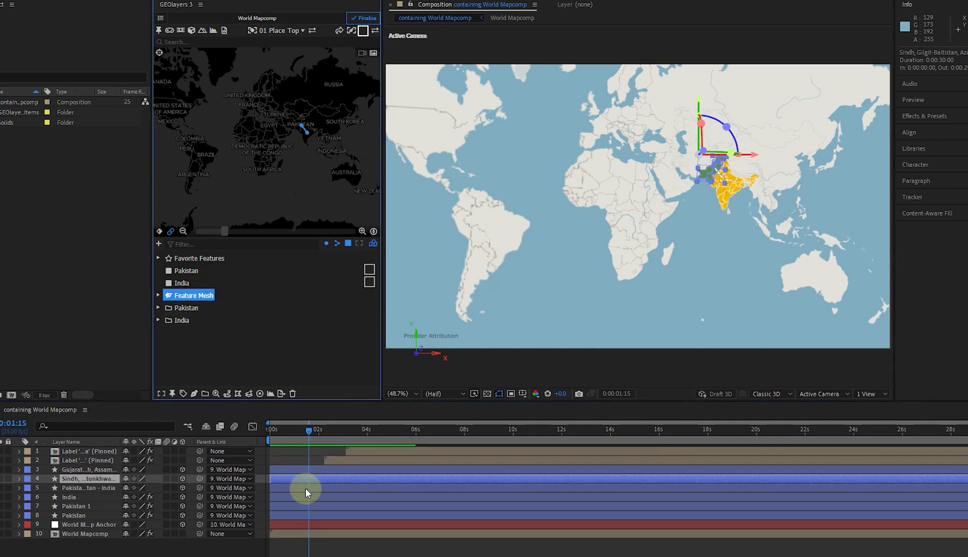
left_click_drag(292, 477, 373, 485)
left_click(81, 488)
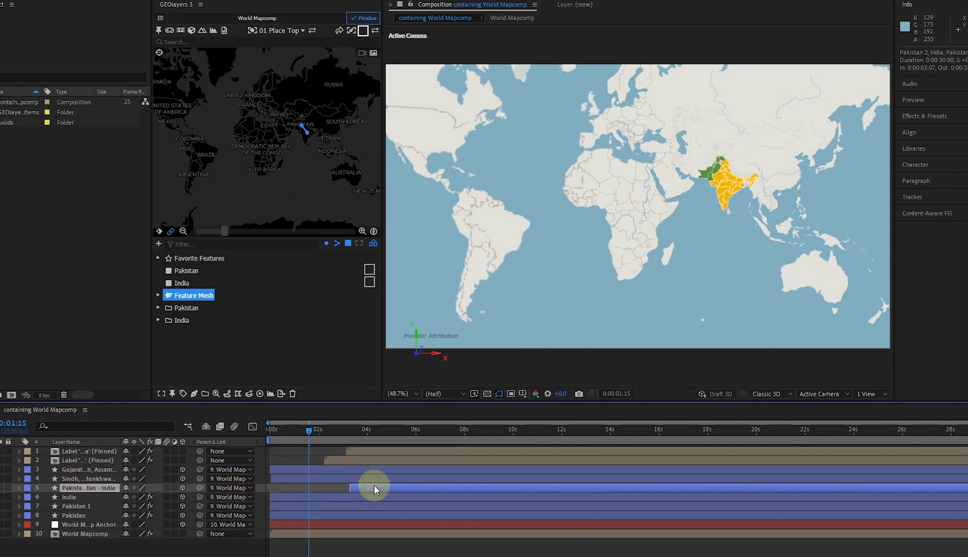
left_click(277, 432)
key("space")
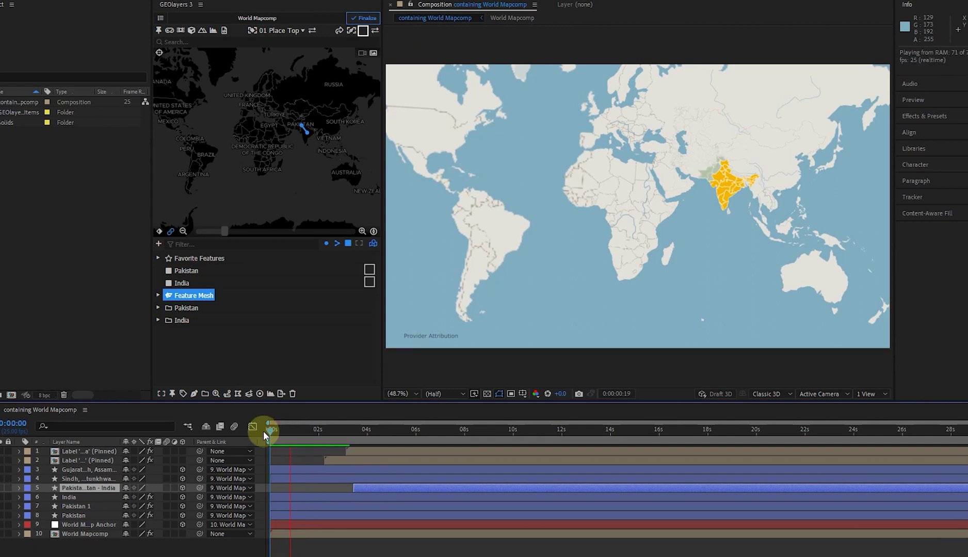
left_click(311, 430)
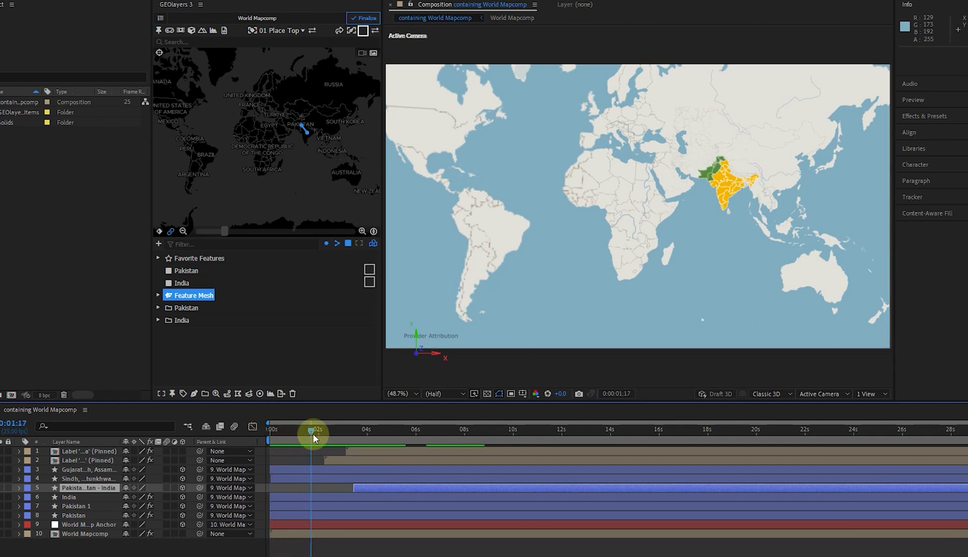
Enable view keyframing for the World Mapcomp at the first frame and dismiss the keyframing hint.
left_click_drag(308, 436, 264, 437)
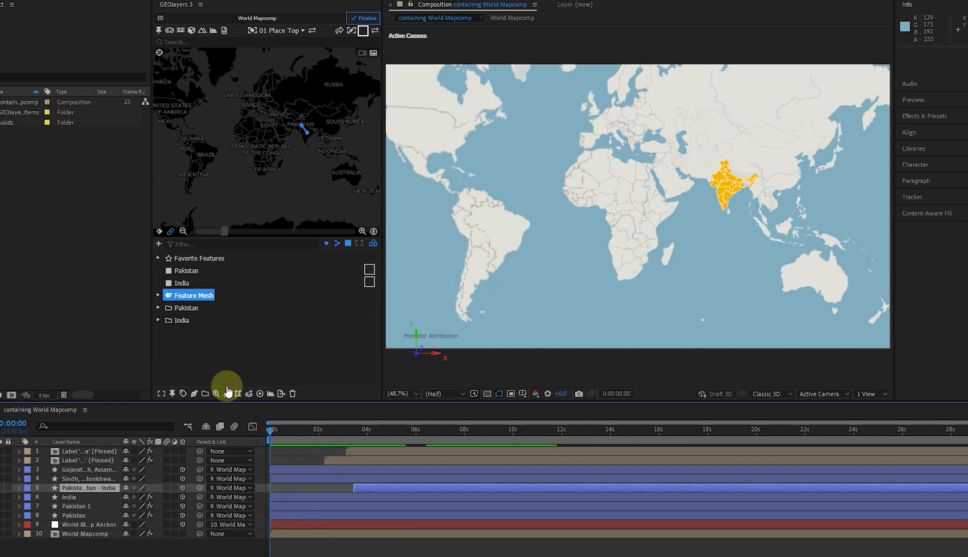
left_click(159, 232)
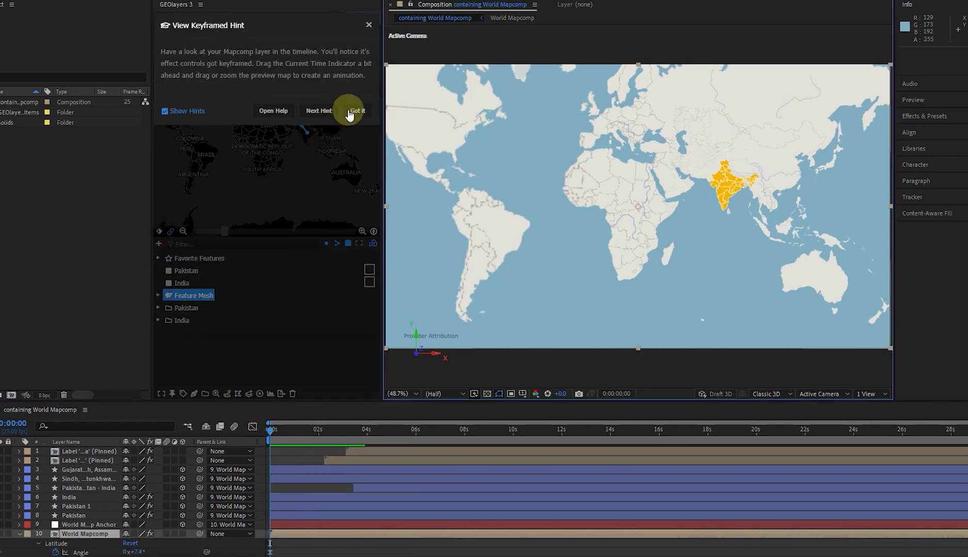
left_click(349, 114)
At 0:00:00:20, keyframe a closer map view centred on Pakistan with part of India in frame, and play back the zoom.
left_click(87, 507)
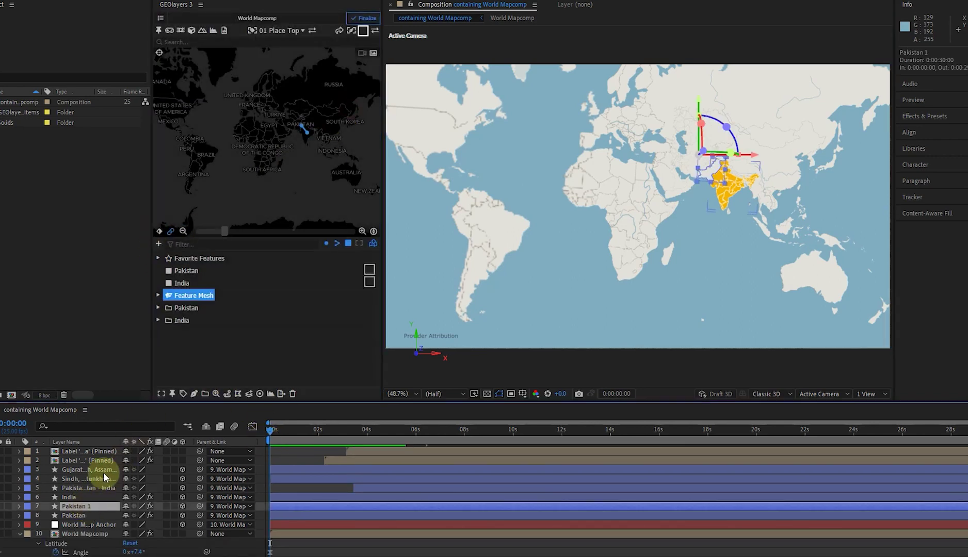
left_click_drag(275, 436, 290, 429)
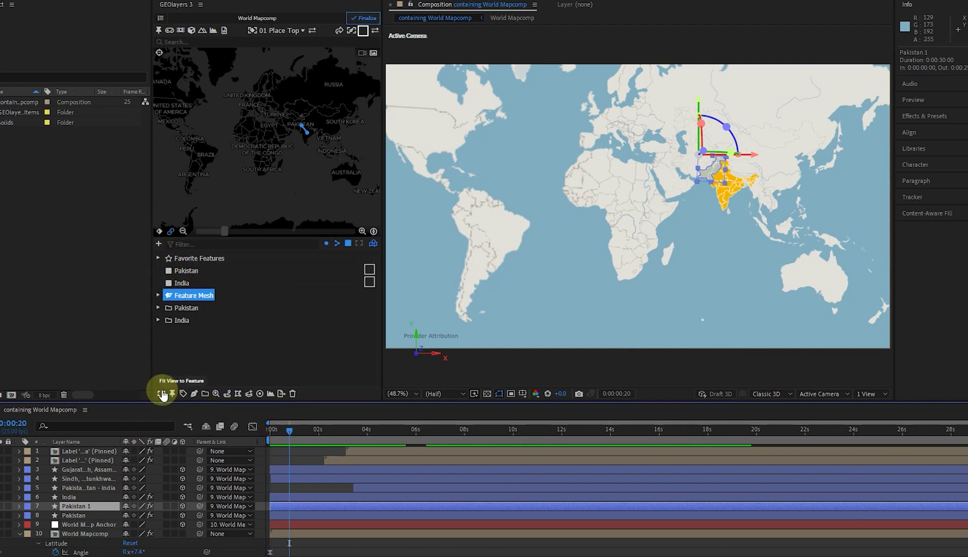
left_click(161, 395)
left_click(180, 351)
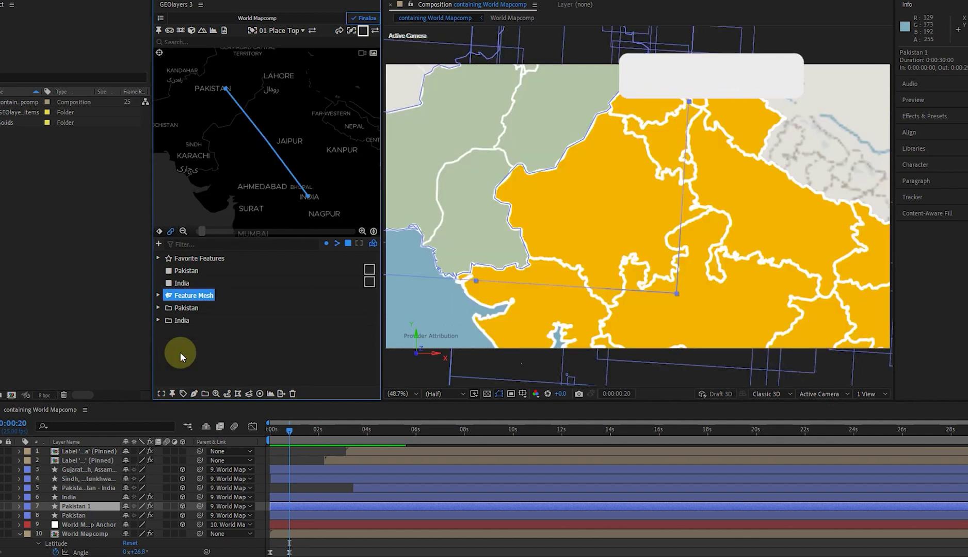
left_click_drag(236, 111, 252, 143)
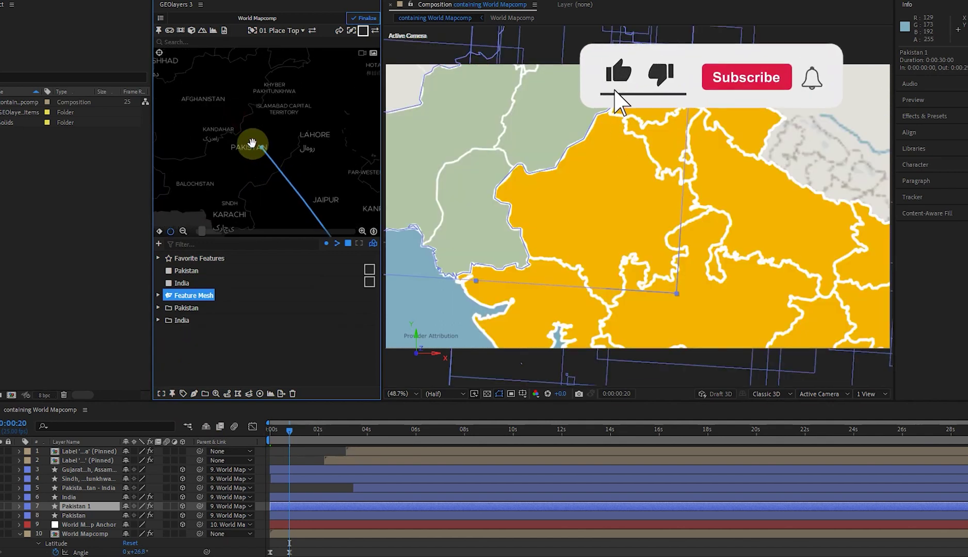
scroll(252, 143, "down", 3)
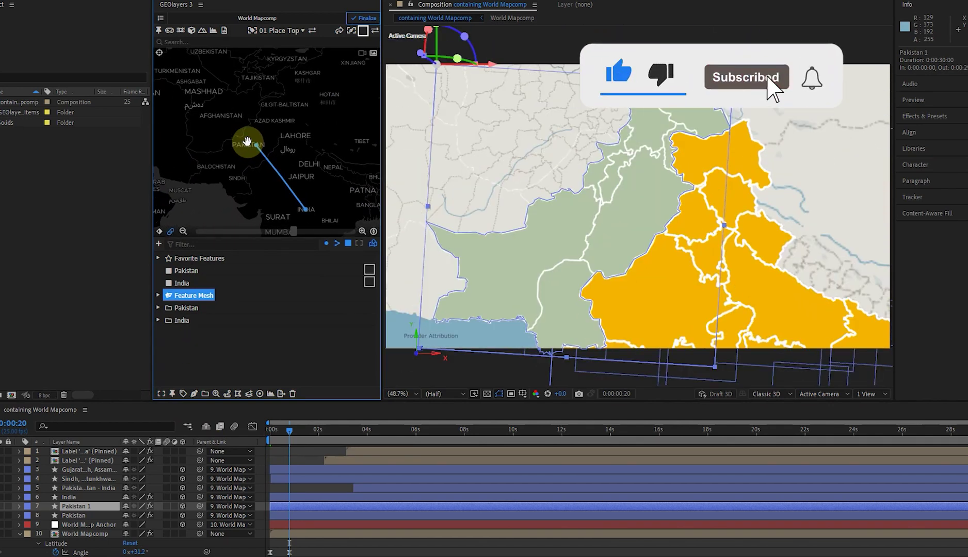
left_click(305, 420)
left_click_drag(289, 433, 230, 438)
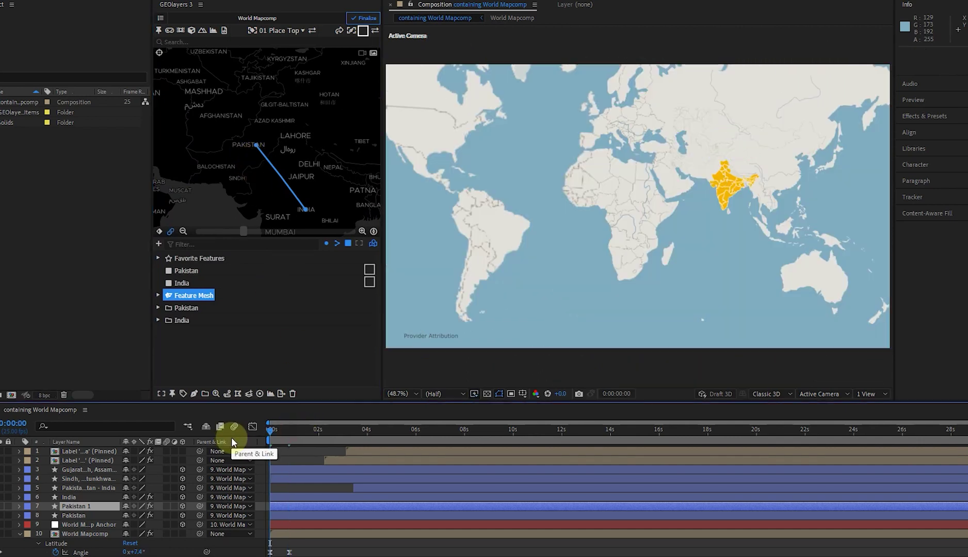
key("space")
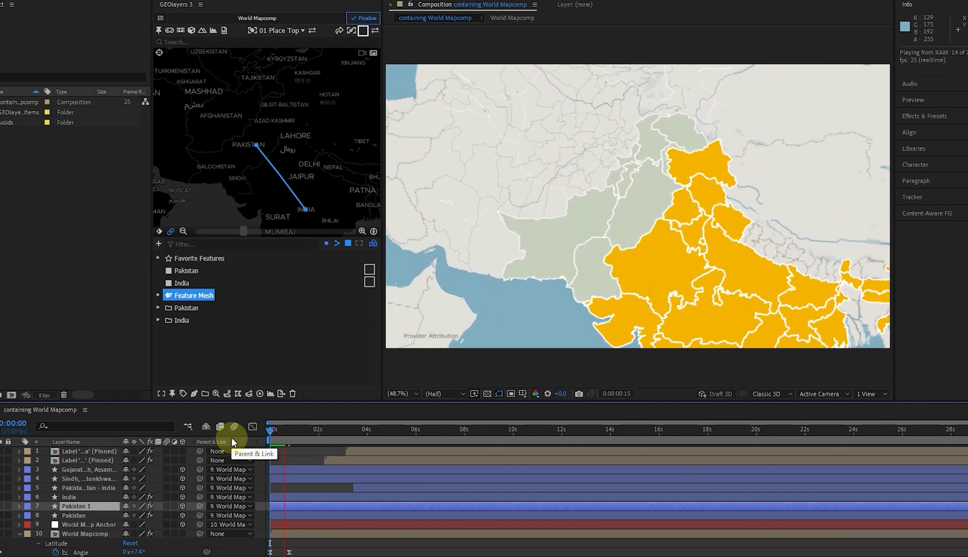
key("space")
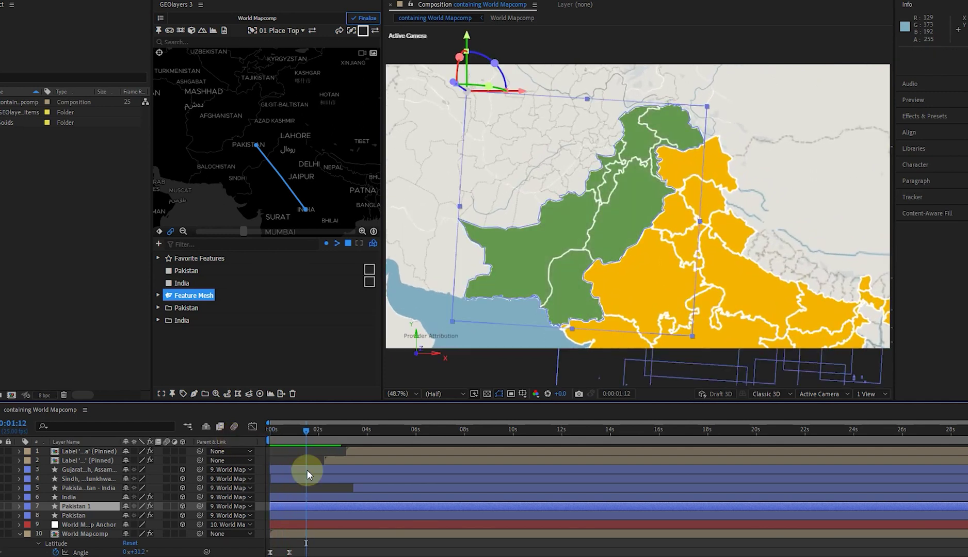
Shift the Pakistan label layer to start at 0:00:00:23 and play back its appearance.
left_click_drag(345, 461, 321, 461)
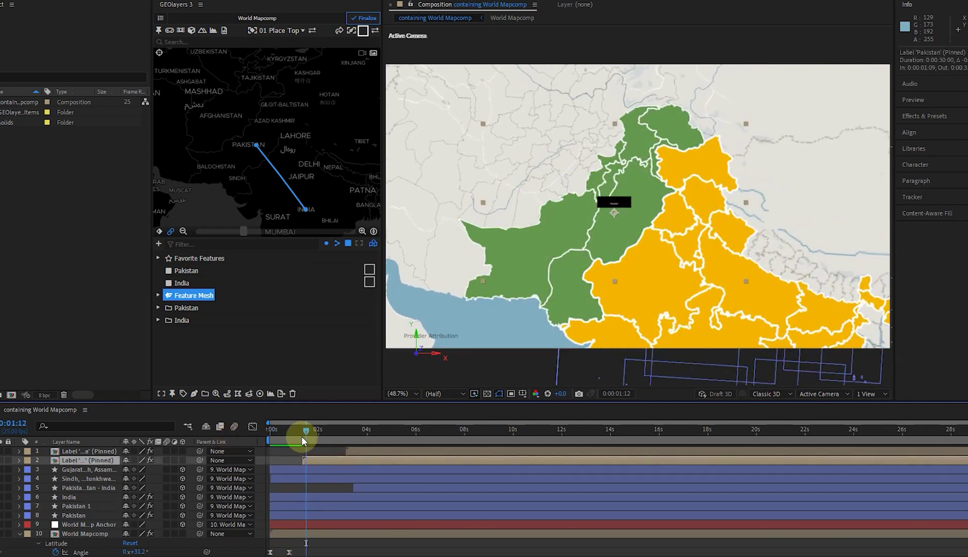
left_click(298, 432)
key("space")
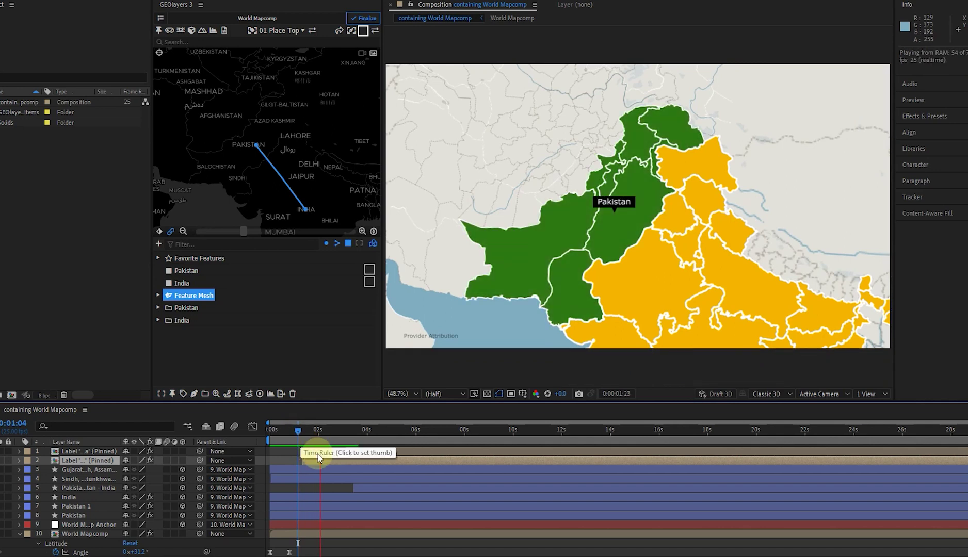
left_click_drag(325, 463, 293, 430)
left_click(292, 430)
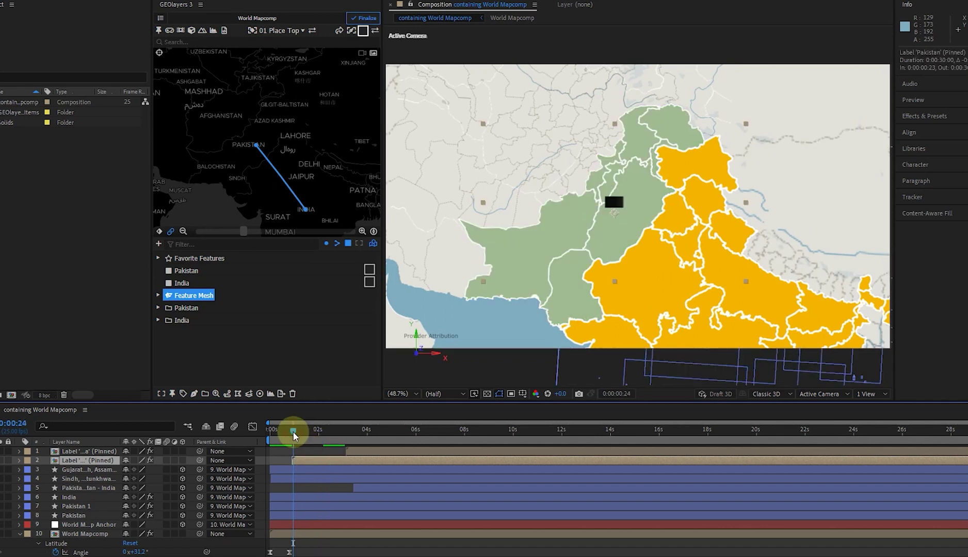
key("space")
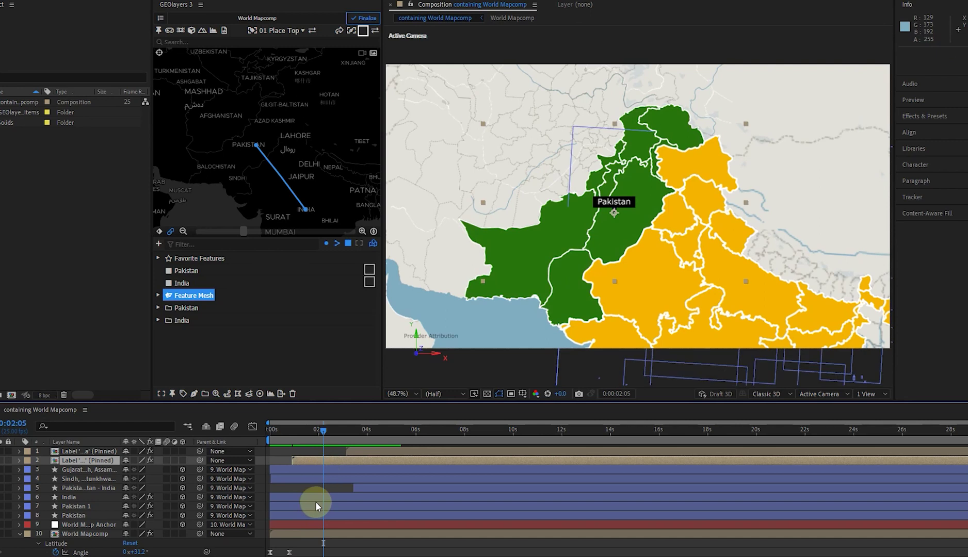
Hide the Indian state borders layer while keeping the India shape layer shown.
left_click(316, 502)
left_click(311, 498)
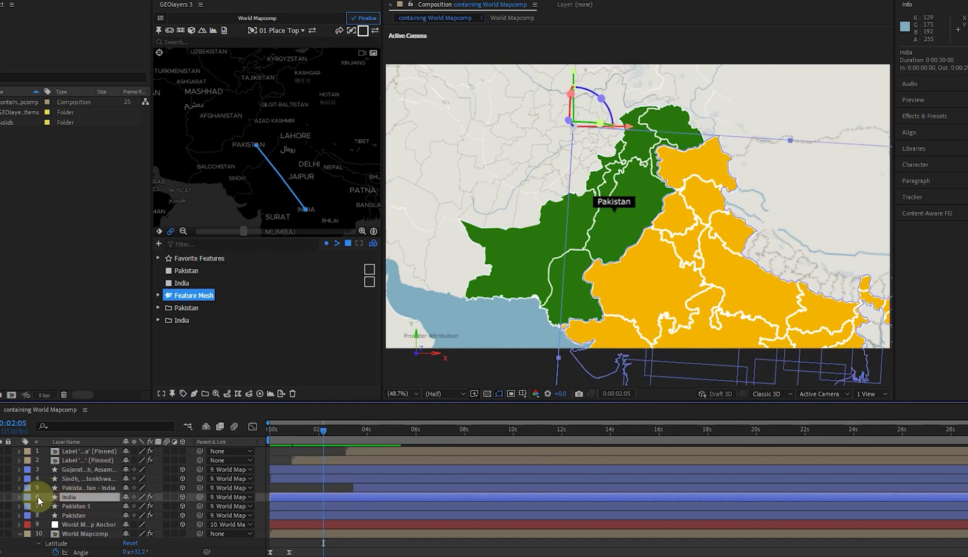
left_click(2, 498)
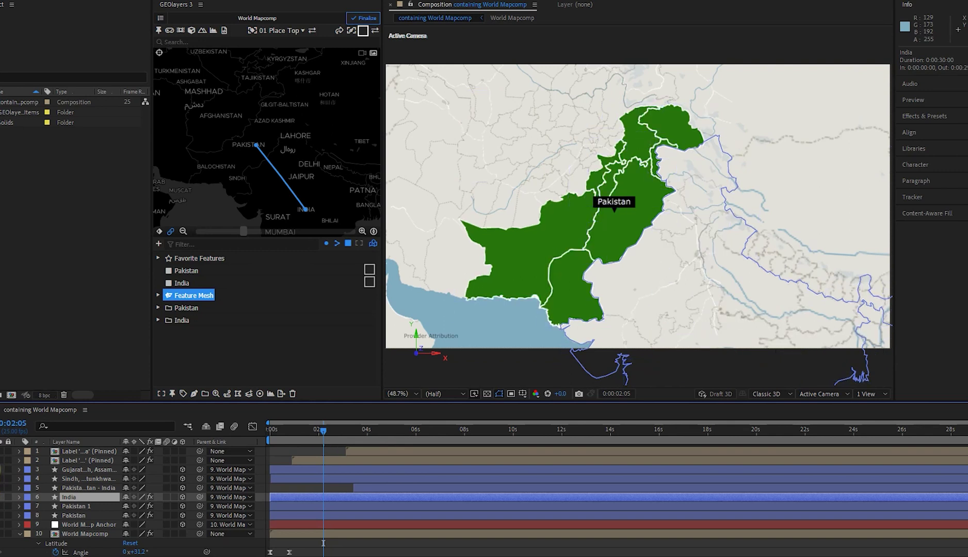
left_click(80, 470)
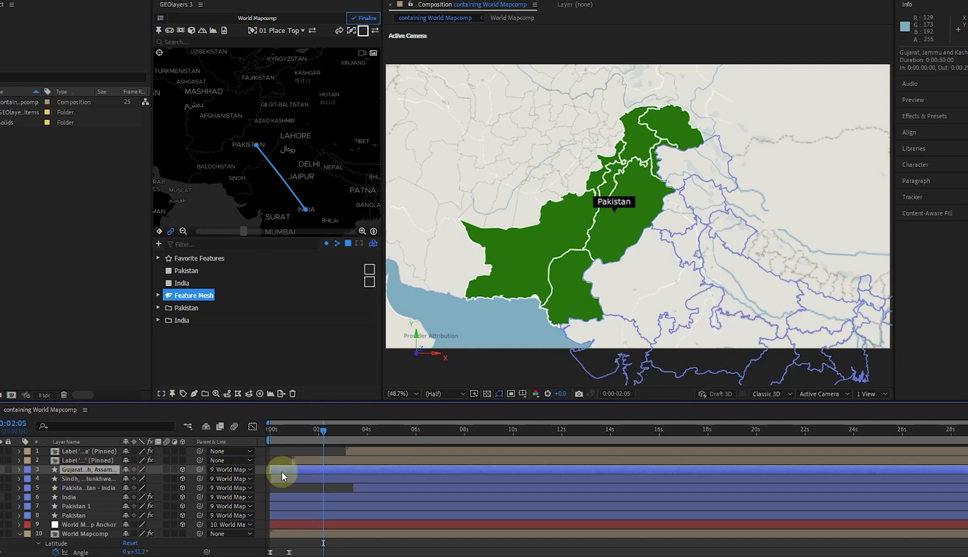
left_click(276, 497)
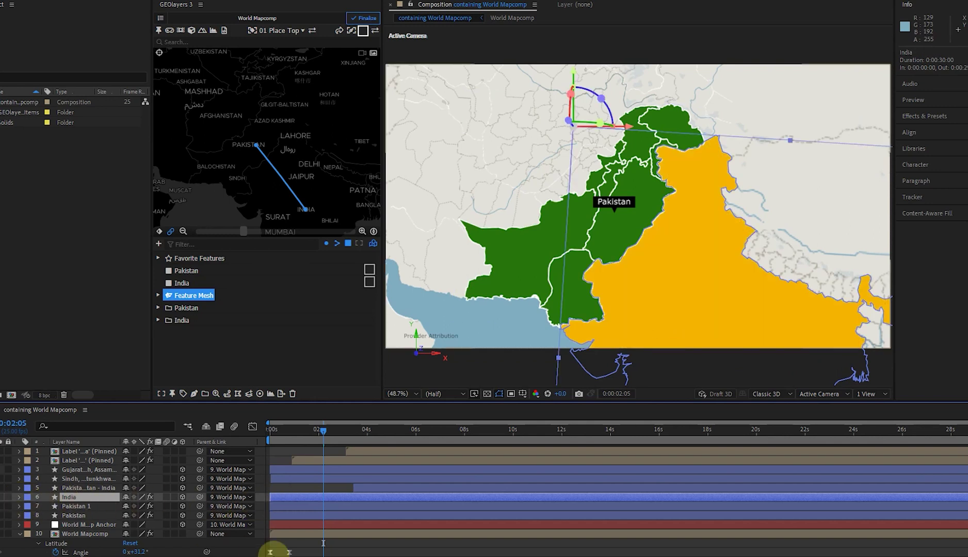
Keyframe the India layer's opacity from 0% at 0:00:02:05 to 100% at 0:00:03:15.
left_click(19, 497)
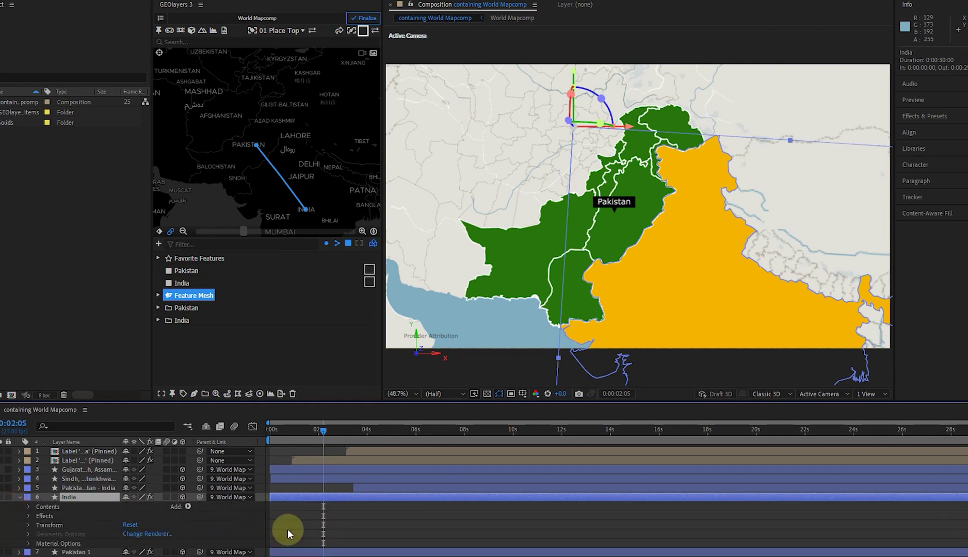
left_click(30, 530)
scroll(57, 539, "down", 3)
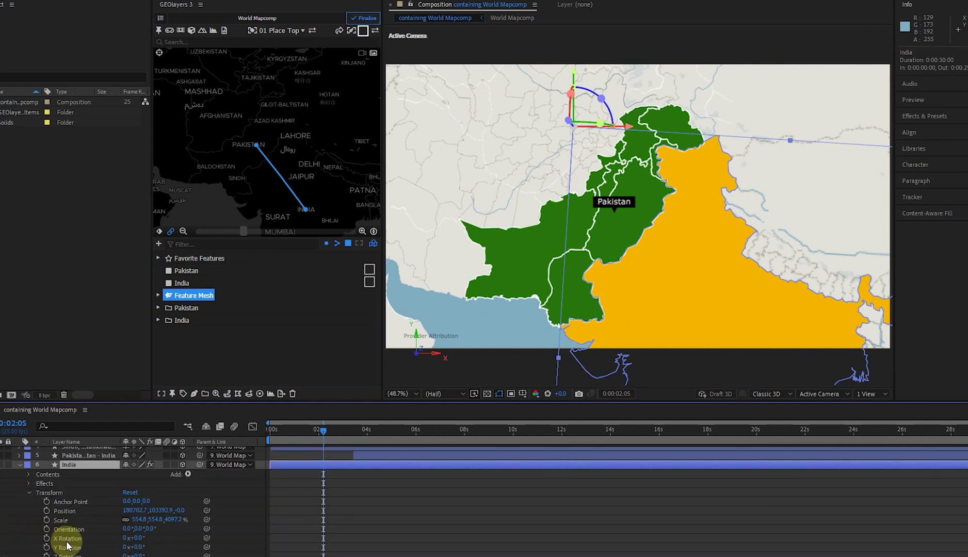
left_click(46, 510)
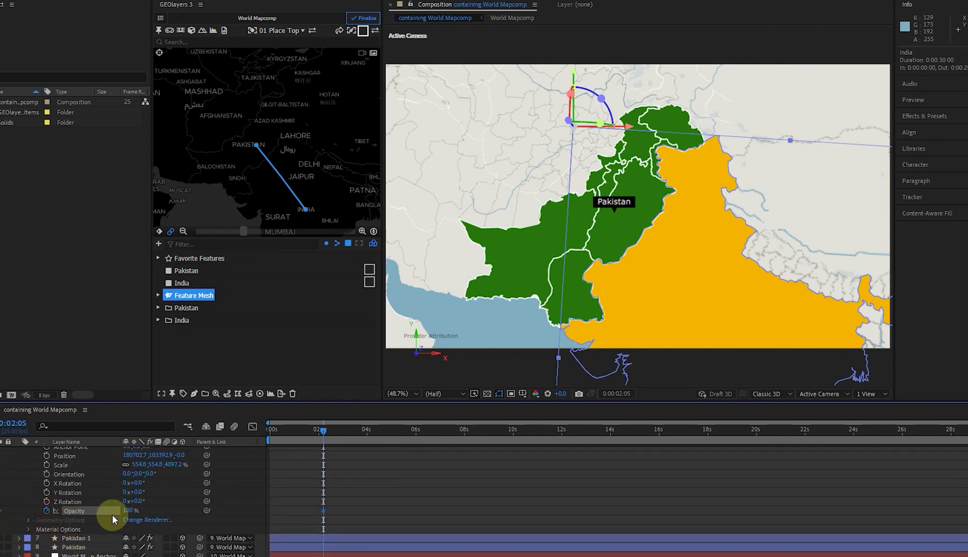
left_click_drag(128, 510, 129, 545)
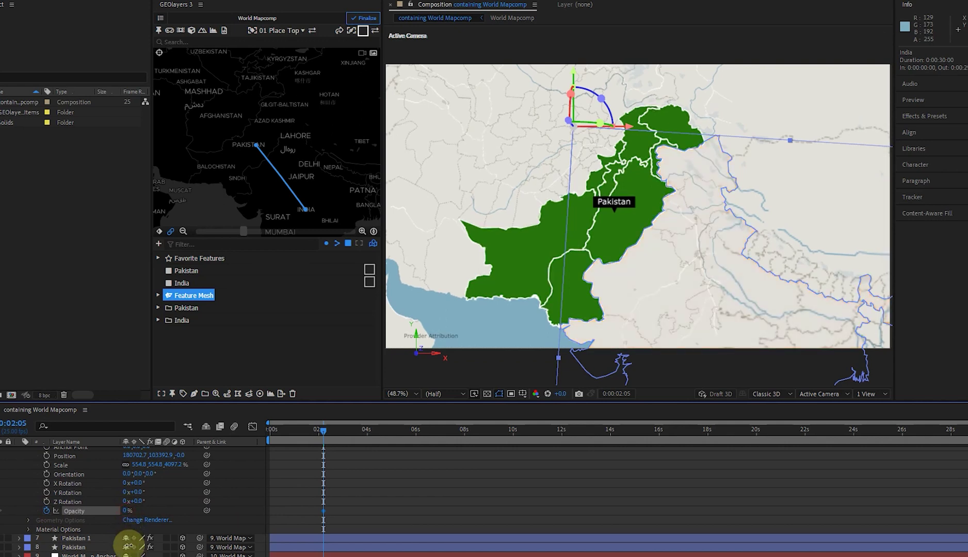
left_click_drag(334, 435, 357, 438)
left_click_drag(126, 508, 145, 443)
Apply Easy Ease to both India opacity keyframes and collapse the layer's properties.
left_click_drag(392, 507, 322, 511)
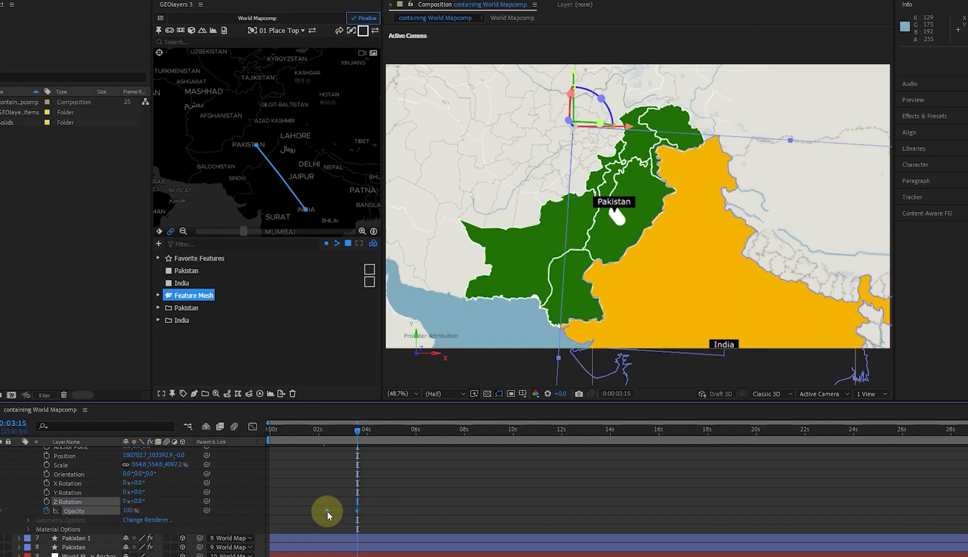
right_click(326, 511)
mouse_move(395, 503)
left_click(491, 420)
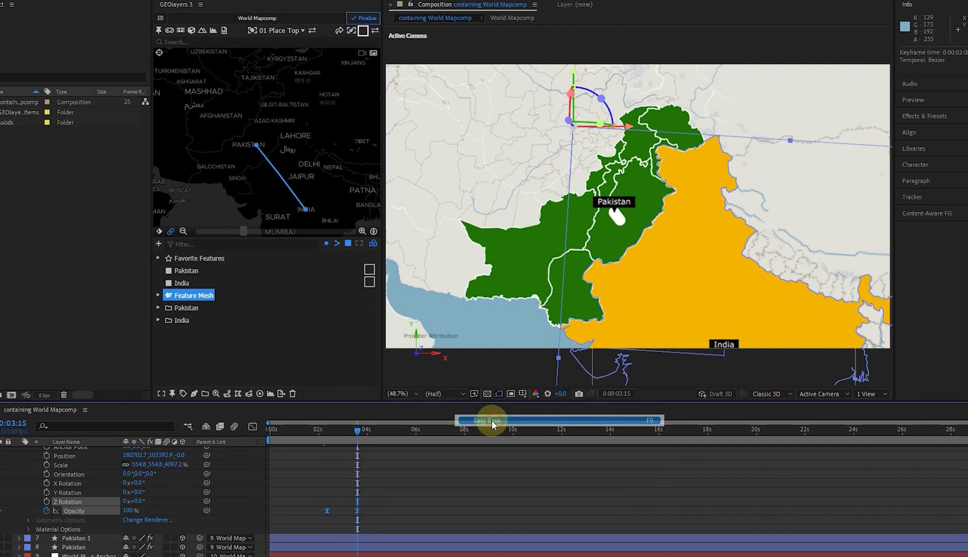
left_click(403, 493)
scroll(23, 490, "up", 2)
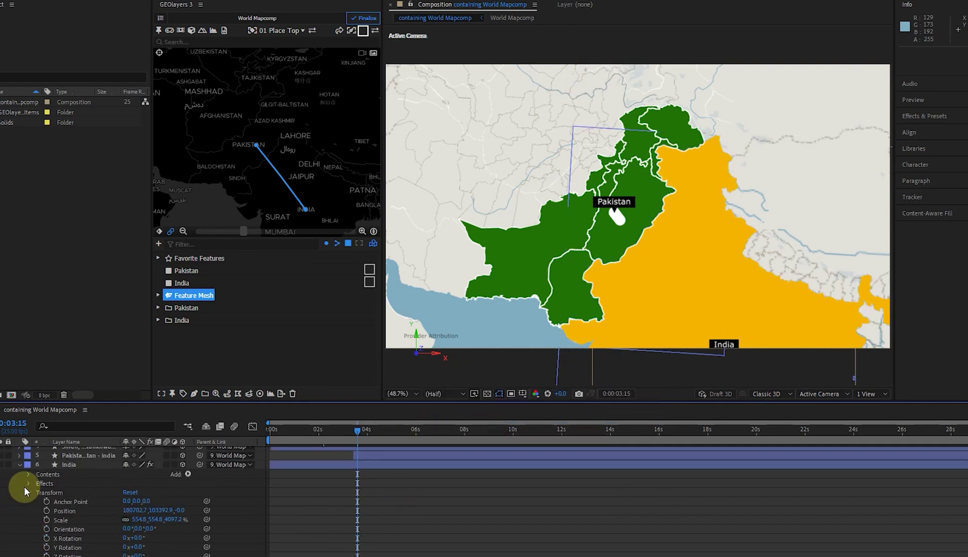
left_click(21, 466)
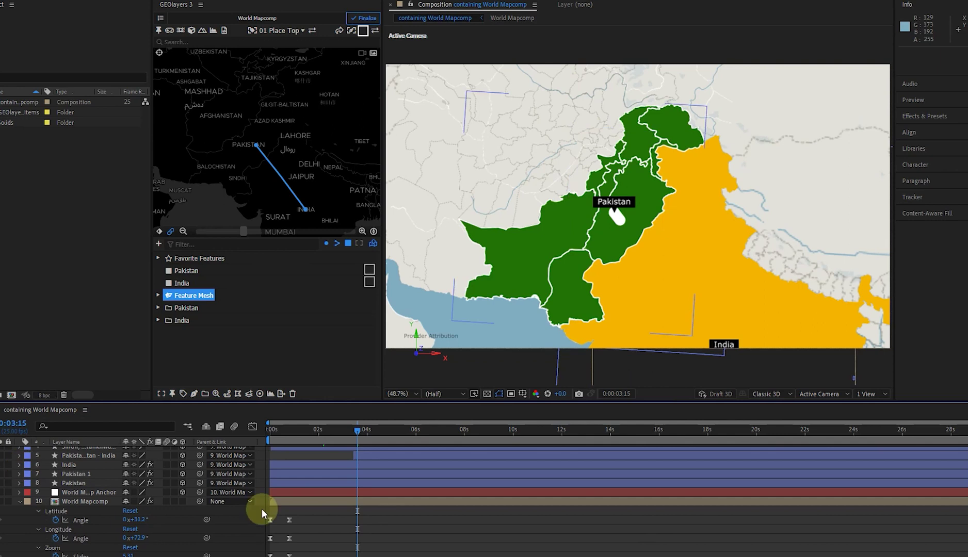
Shift the Pakistan–India connecting line layer to start at 0:00:06:01 and play back the India fade-in.
scroll(371, 473, "up", 2)
left_click_drag(367, 492, 420, 487)
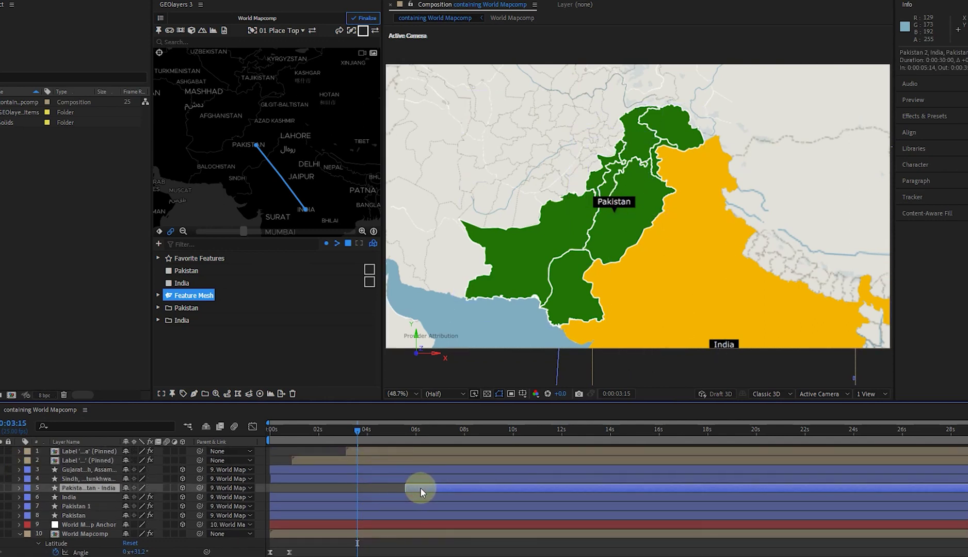
left_click_drag(343, 434, 316, 433)
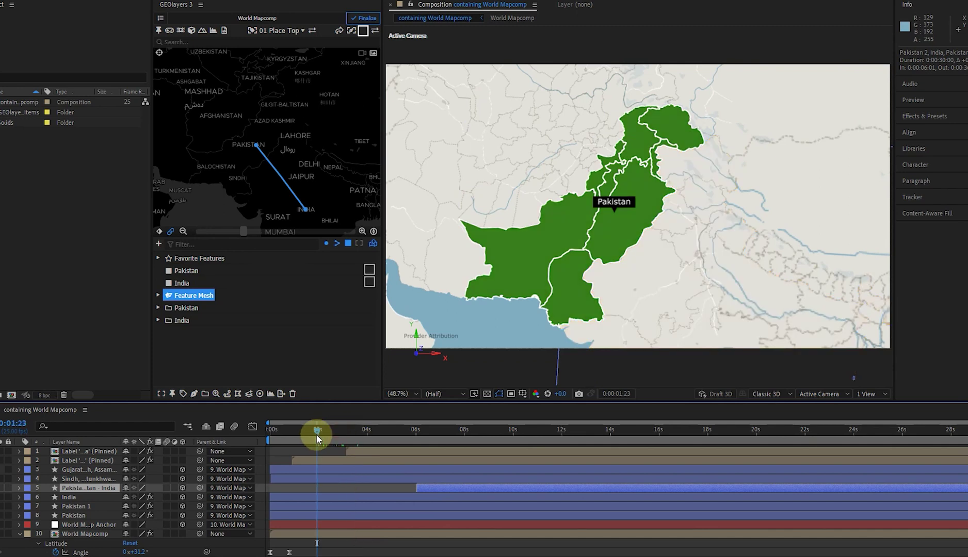
key("space")
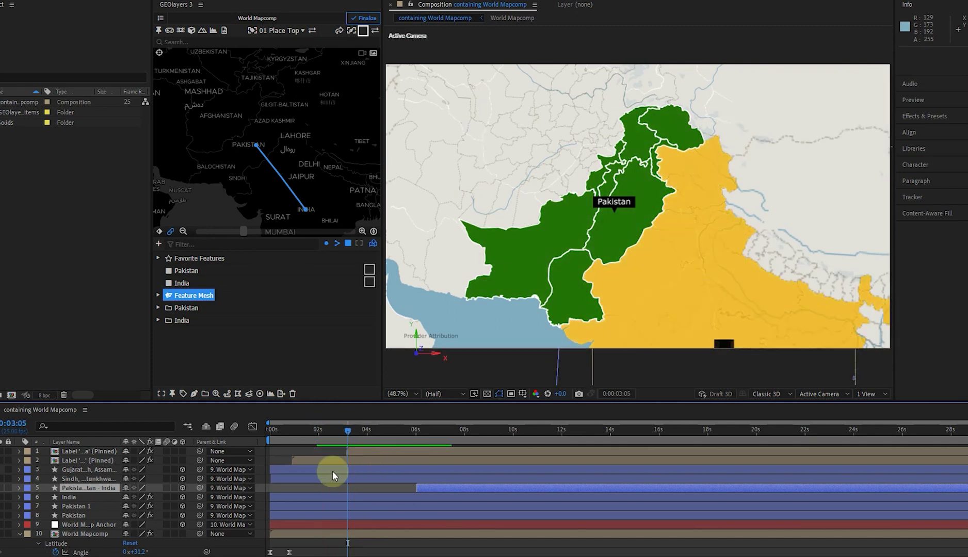
Copy the India layer's opacity keyframes onto the Indian state borders layer.
left_click(309, 476)
left_click(309, 470)
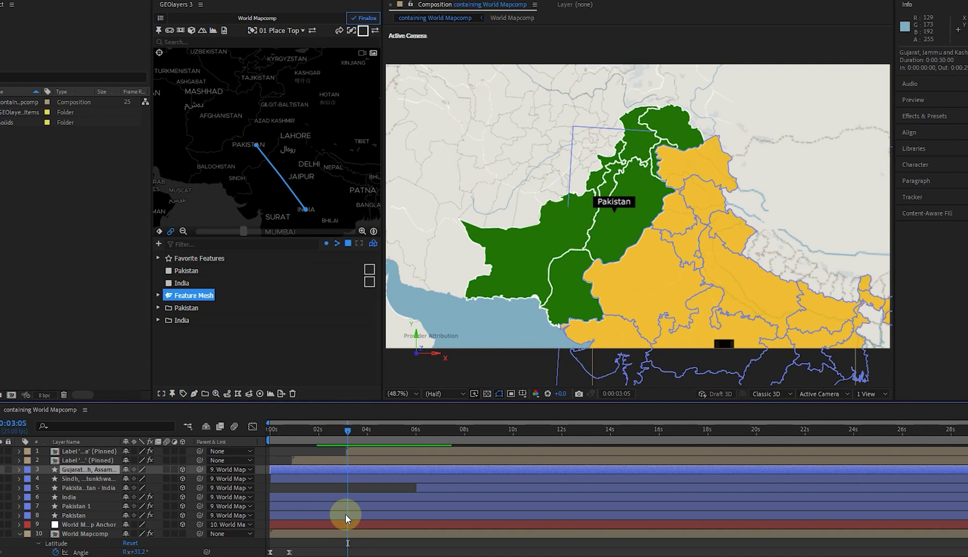
left_click(76, 497)
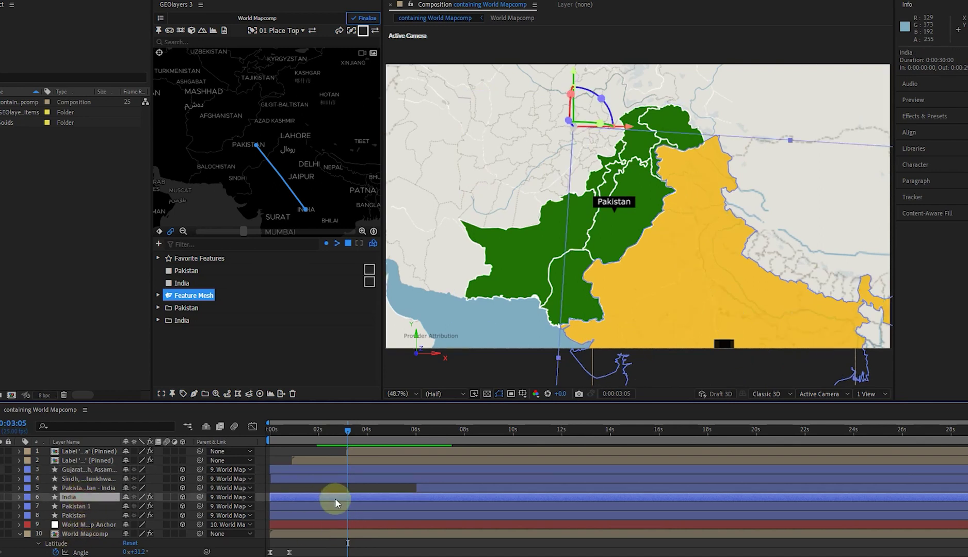
key("t")
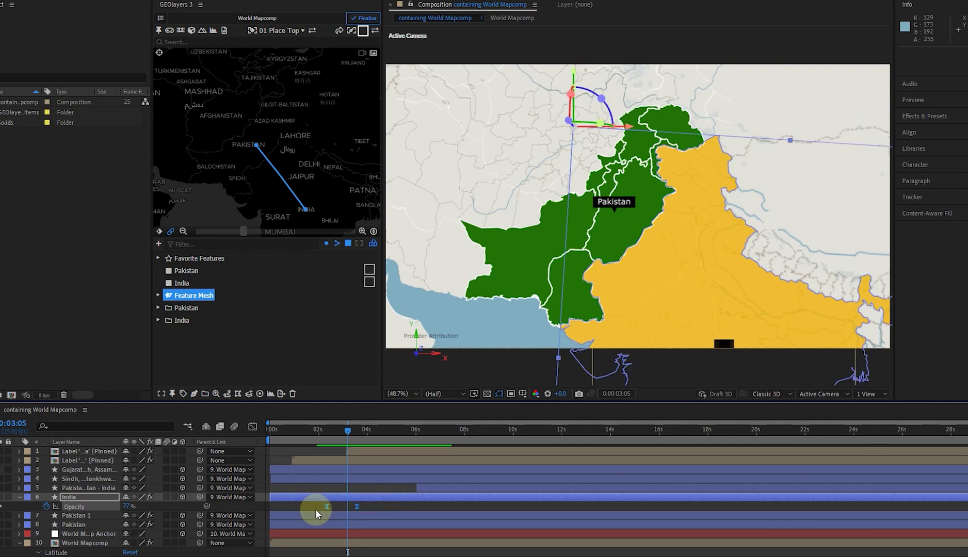
left_click(347, 468)
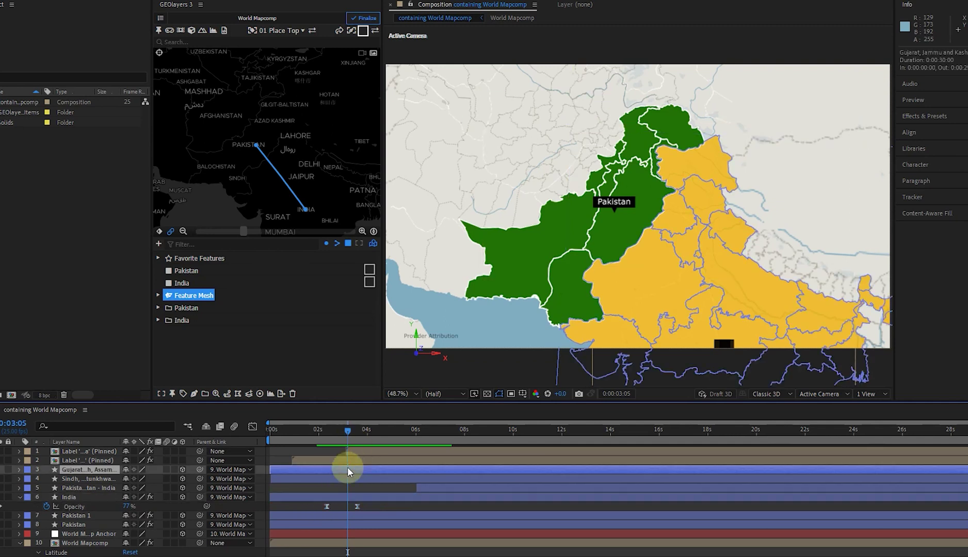
key("ctrl+v")
mouse_move(338, 438)
left_mouse_down()
mouse_move(317, 435)
mouse_move(385, 440)
mouse_move(331, 438)
left_mouse_up()
left_click(286, 454)
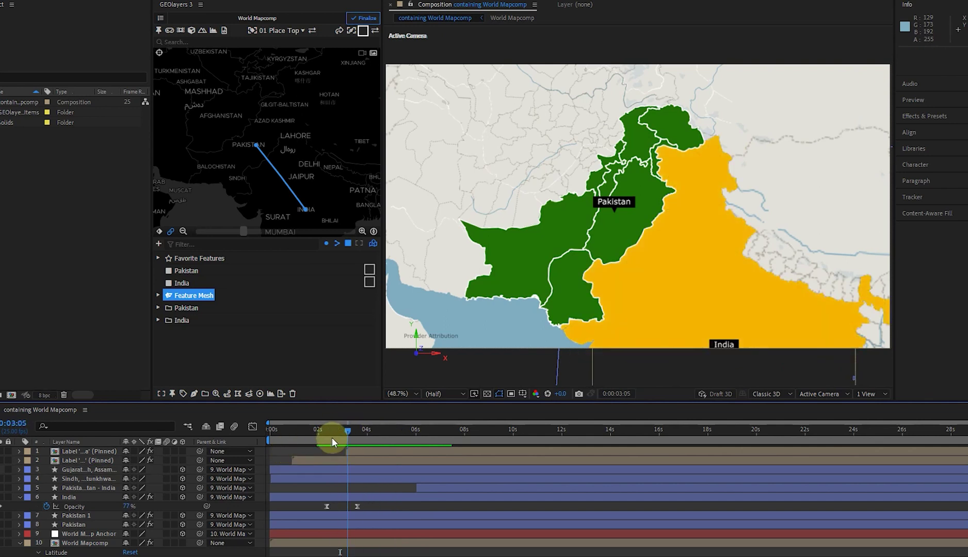
Move the state borders layer's first opacity keyframe back to line up with India's first opacity keyframe.
left_click(332, 470)
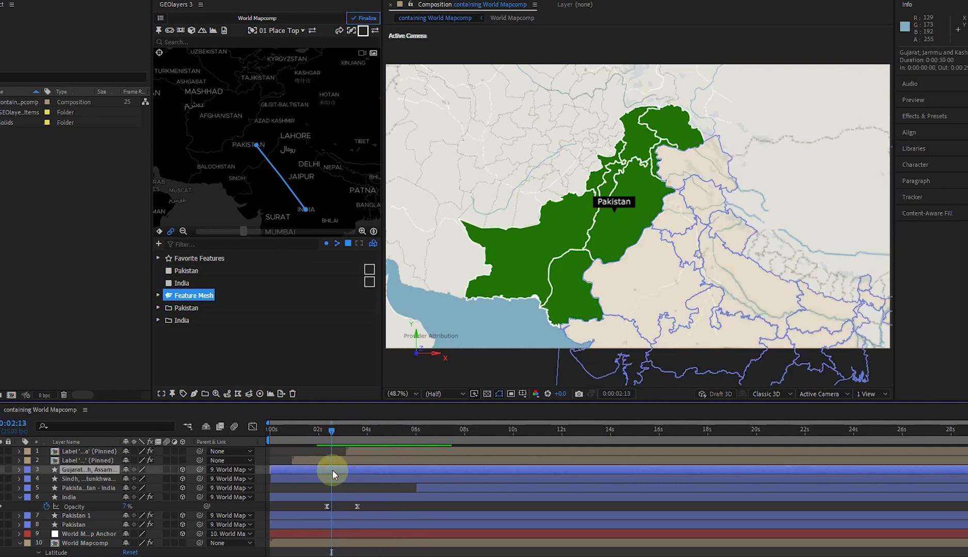
key("t")
left_click_drag(348, 479, 327, 479)
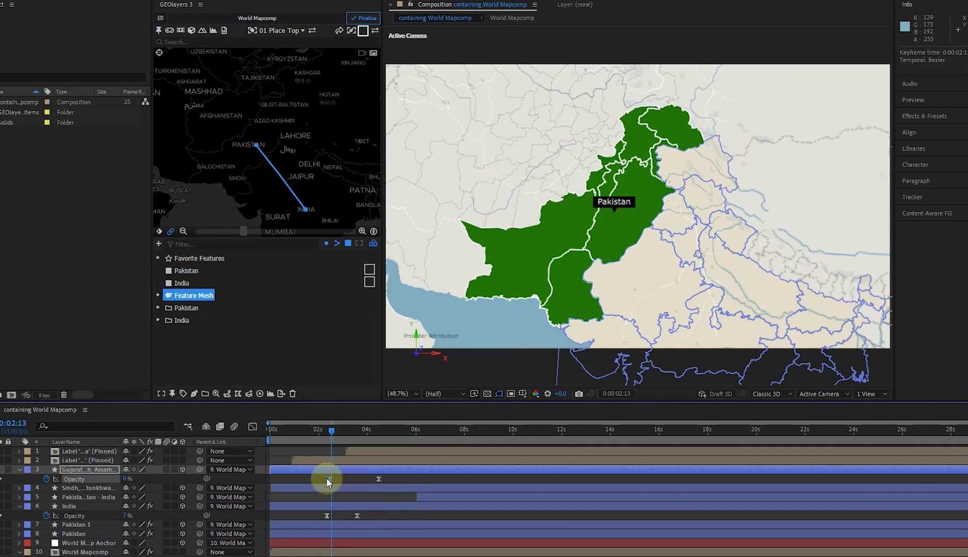
left_click_drag(334, 432, 379, 430)
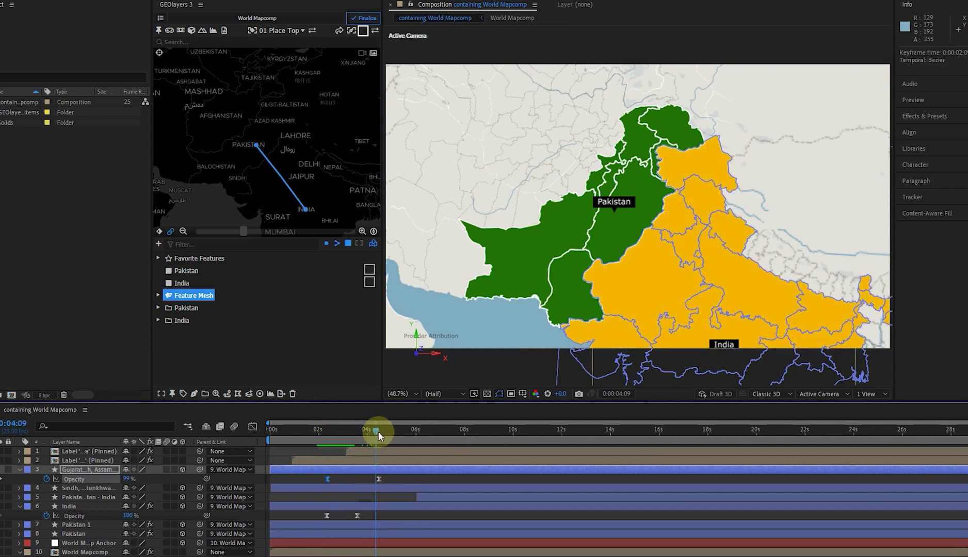
left_click(410, 481)
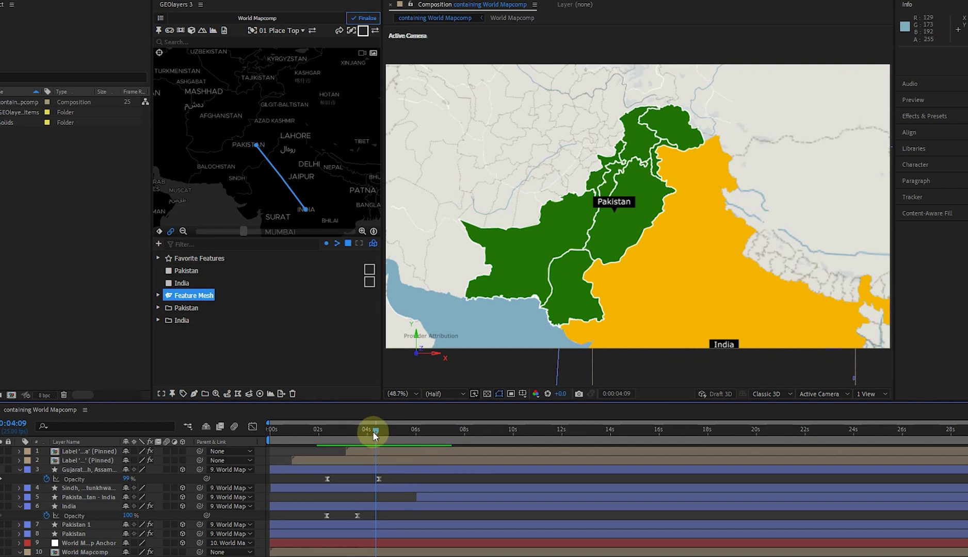
Preview the Indian state borders' fade-in and shift the India label layer to start at 0:00:03:14.
left_click_drag(398, 429, 442, 429)
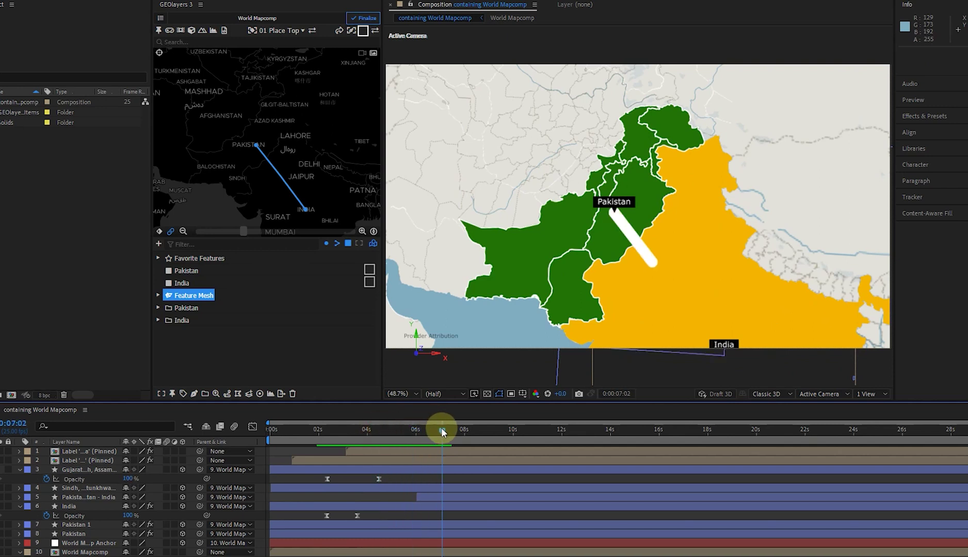
left_click(382, 467)
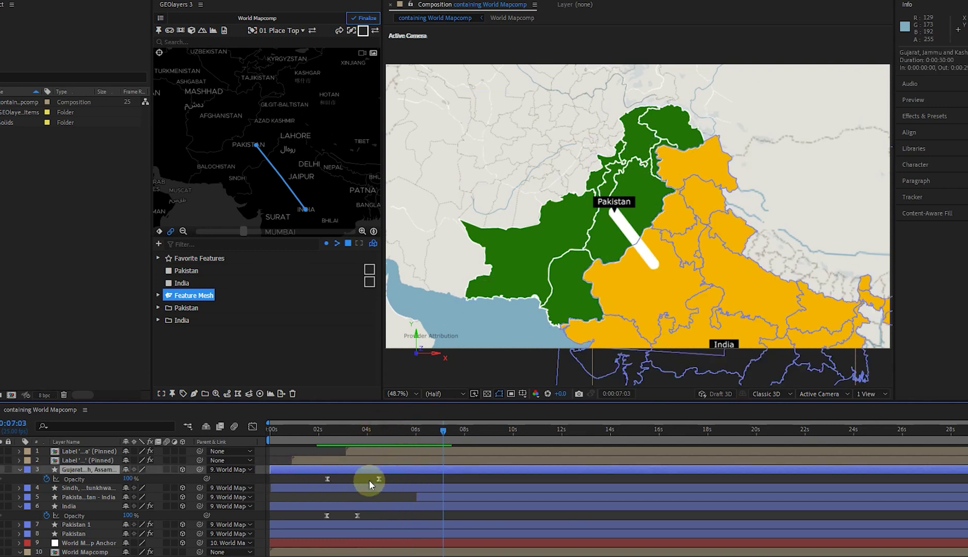
left_click_drag(377, 431, 311, 434)
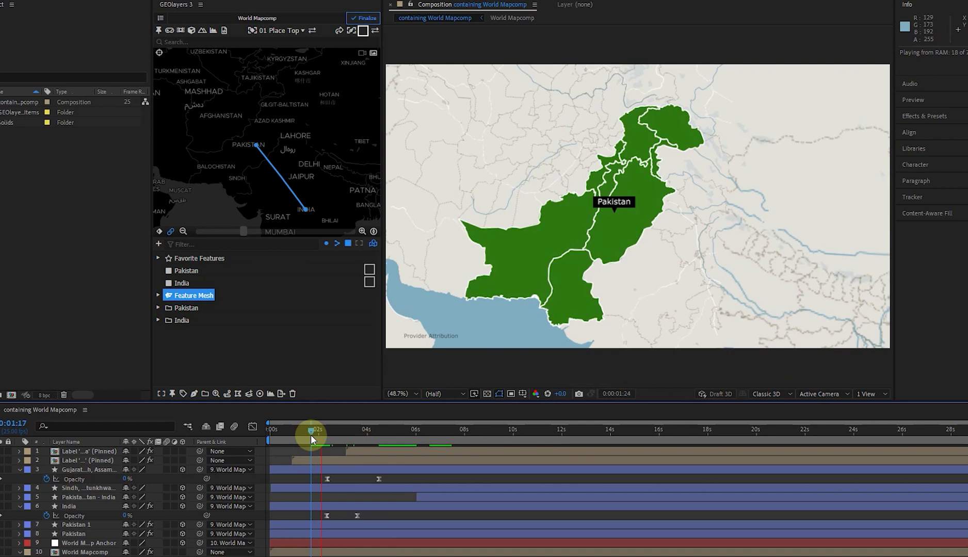
key("space")
mouse_move(363, 449)
left_mouse_down()
mouse_move(376, 450)
mouse_move(368, 443)
left_mouse_up()
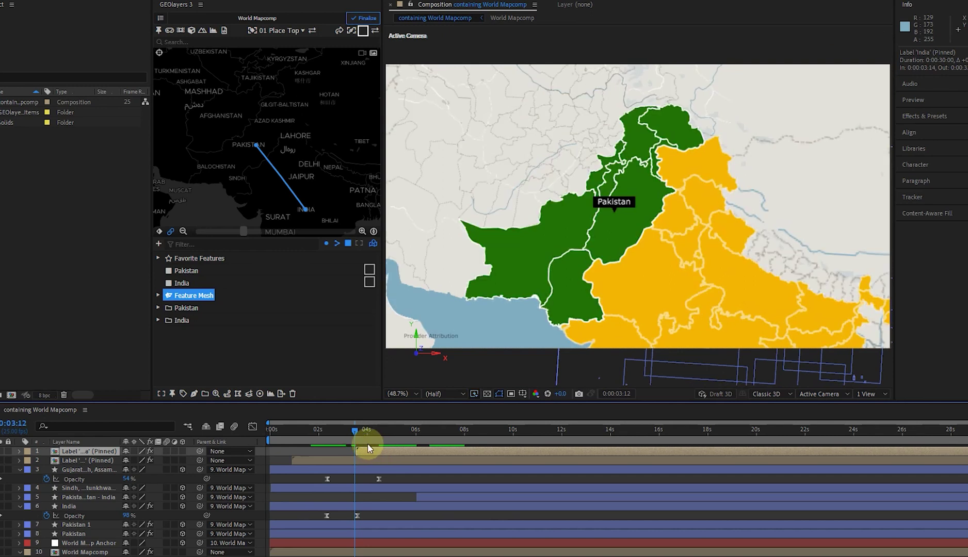
key("space")
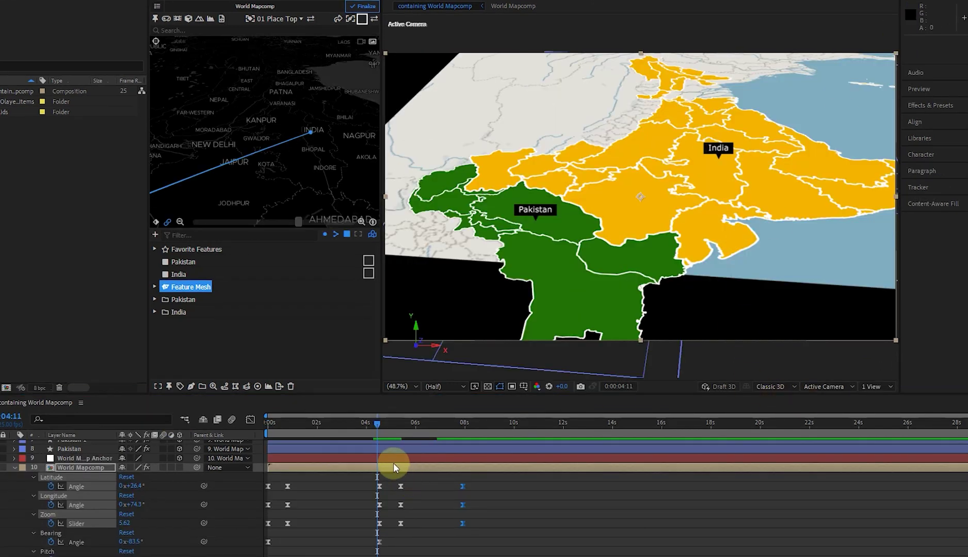
Keyframe a zoomed-out map view at 0:00:10:10 with latitude 18.3°, longitude 81.7° and zoom 3.38.
left_click_drag(377, 423, 523, 423)
left_click_drag(294, 145, 247, 166)
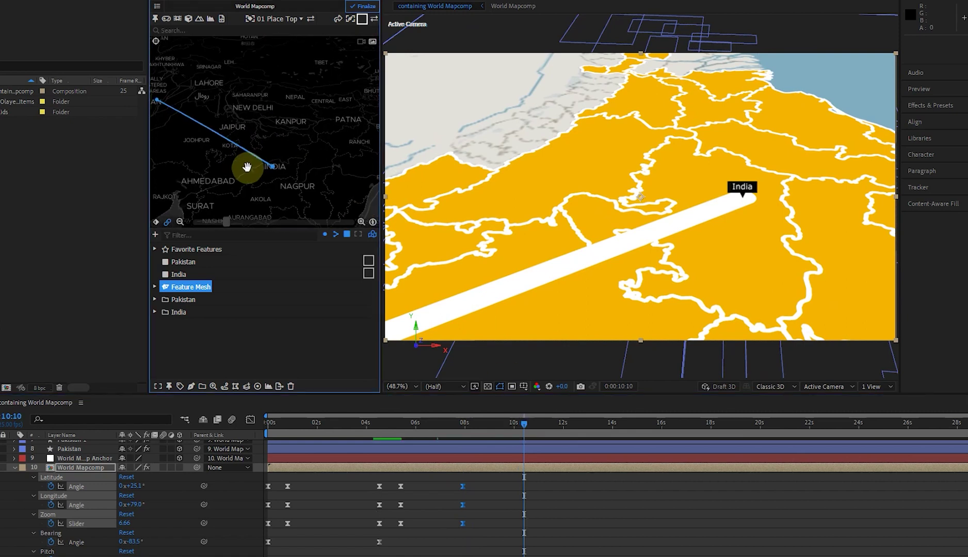
scroll(246, 166, "down", 5)
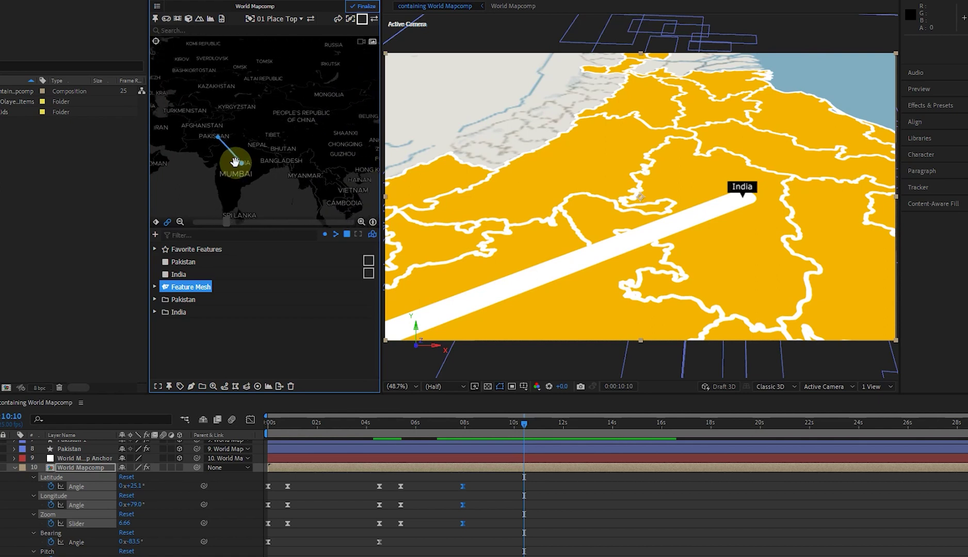
scroll(234, 161, "down", 3)
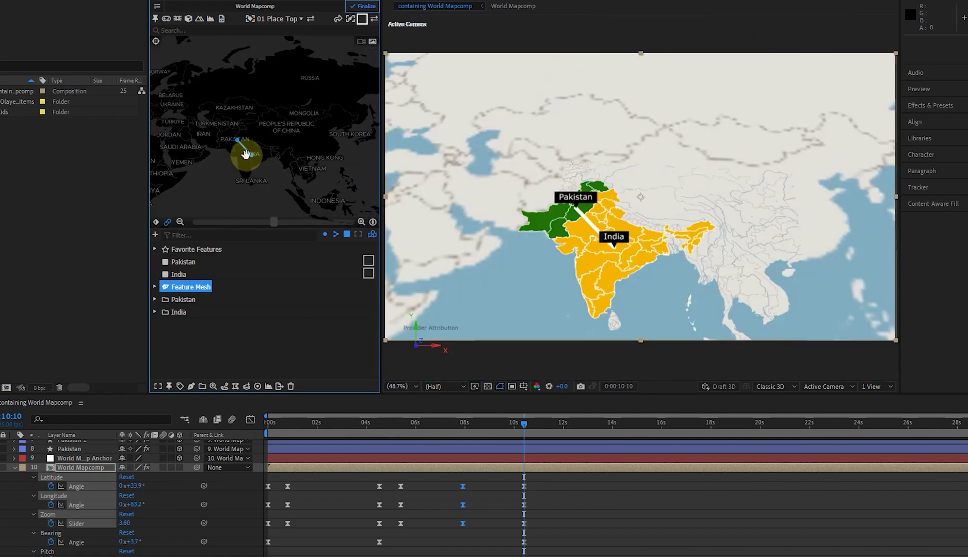
scroll(248, 153, "down", 3)
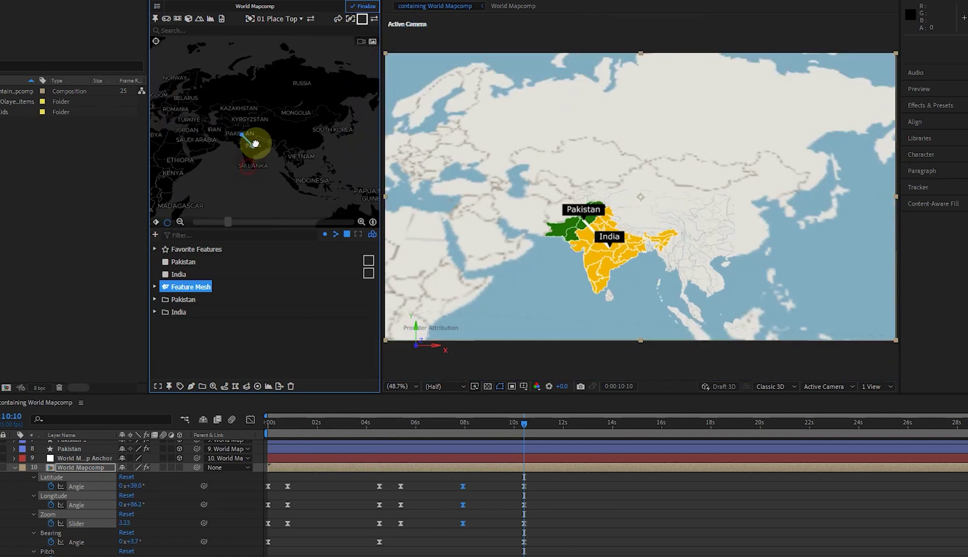
left_click_drag(255, 143, 258, 136)
scroll(259, 136, "down", 1)
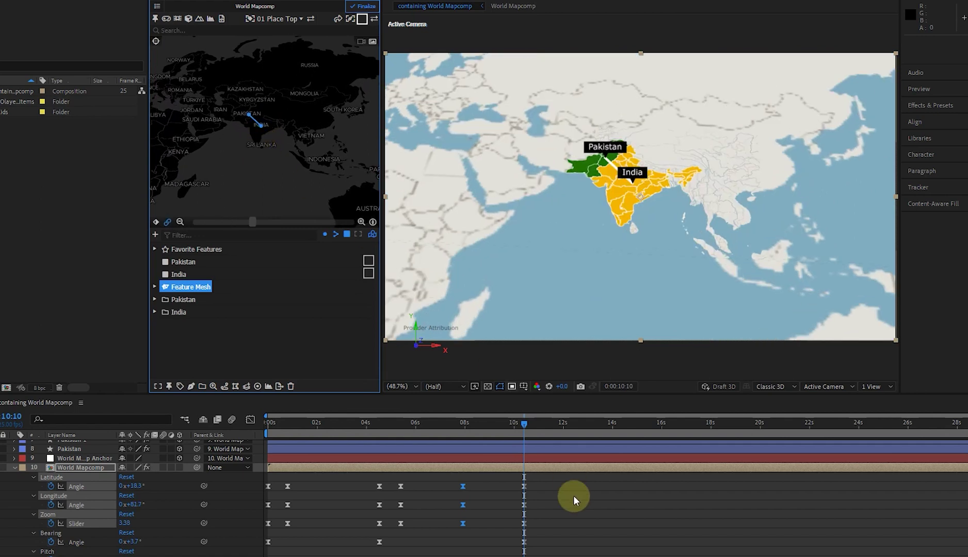
Play back the closing zoom-out and trim the work area to end at about 11.5 seconds.
left_click_drag(523, 423, 459, 429)
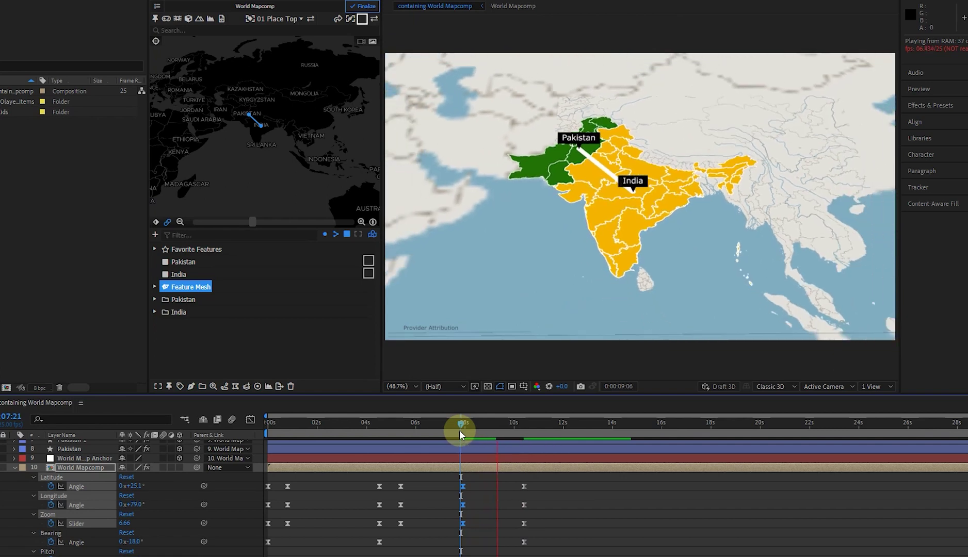
left_click(520, 422)
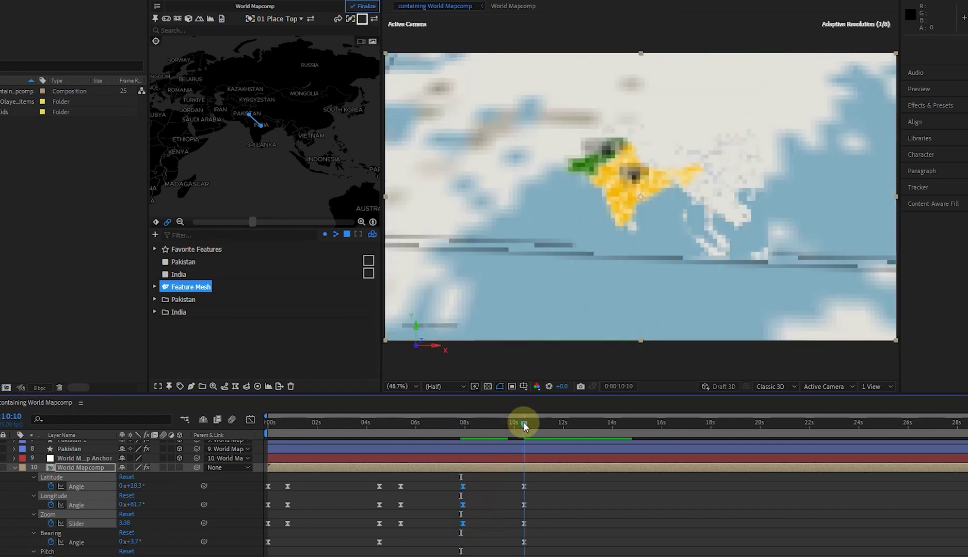
left_click_drag(961, 432, 563, 447)
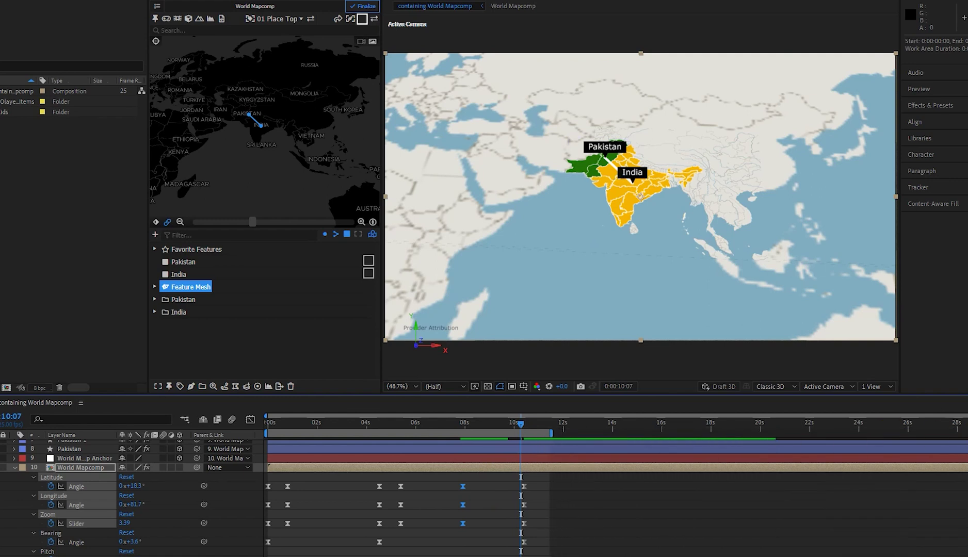
left_click_drag(927, 430, 724, 438)
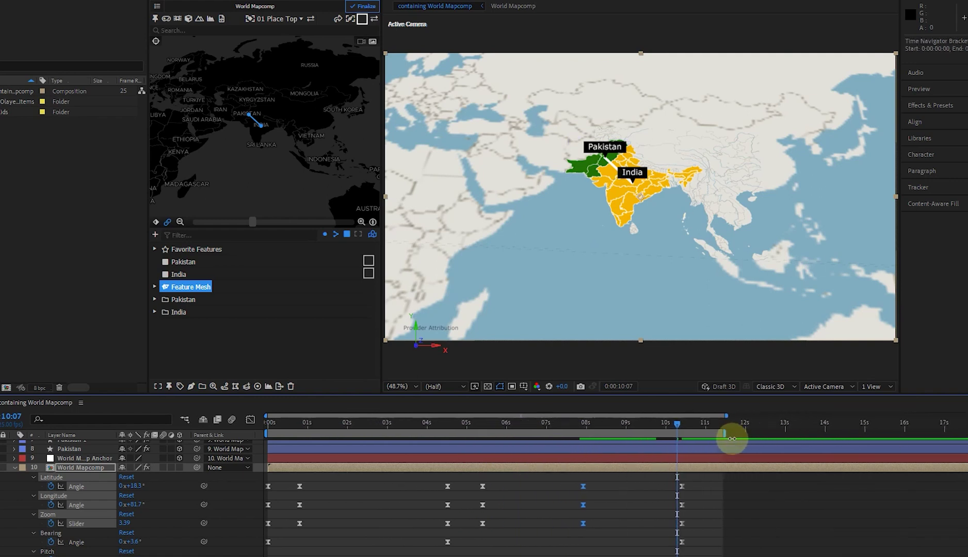
left_click_drag(623, 425, 288, 456)
Finalize the World Mapcomp in GEOlayers and play back the finished map animation through to its end.
left_click(364, 6)
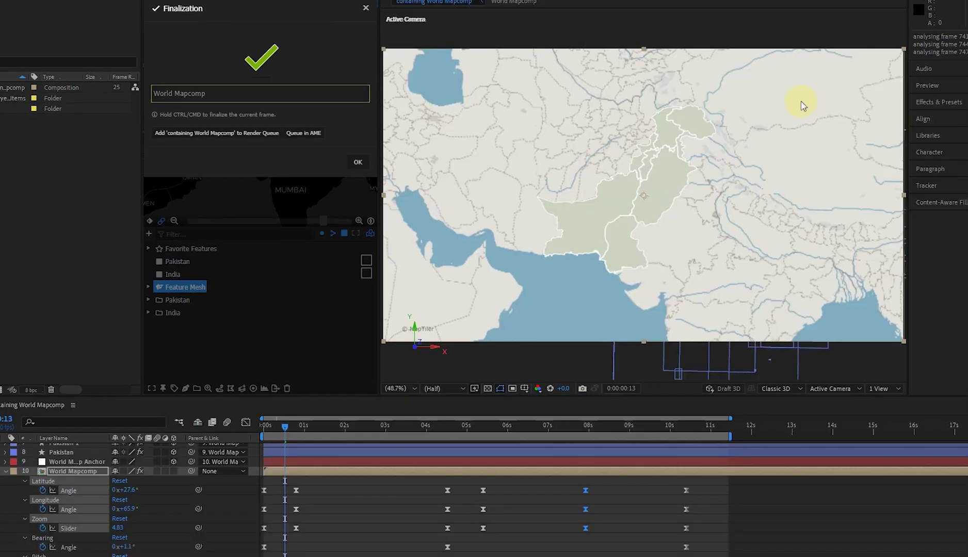
left_click(358, 164)
key("space")
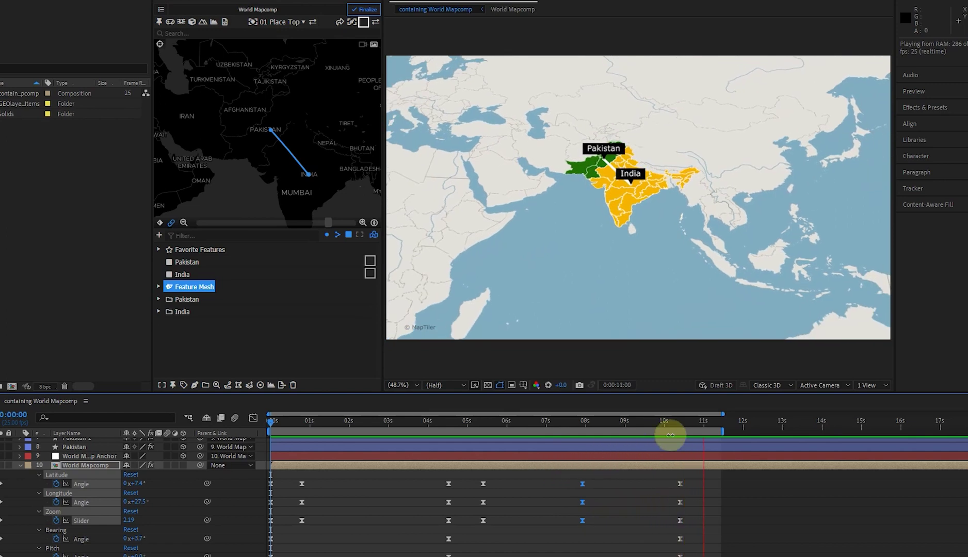
left_click(702, 421)
left_click_drag(709, 419, 716, 421)
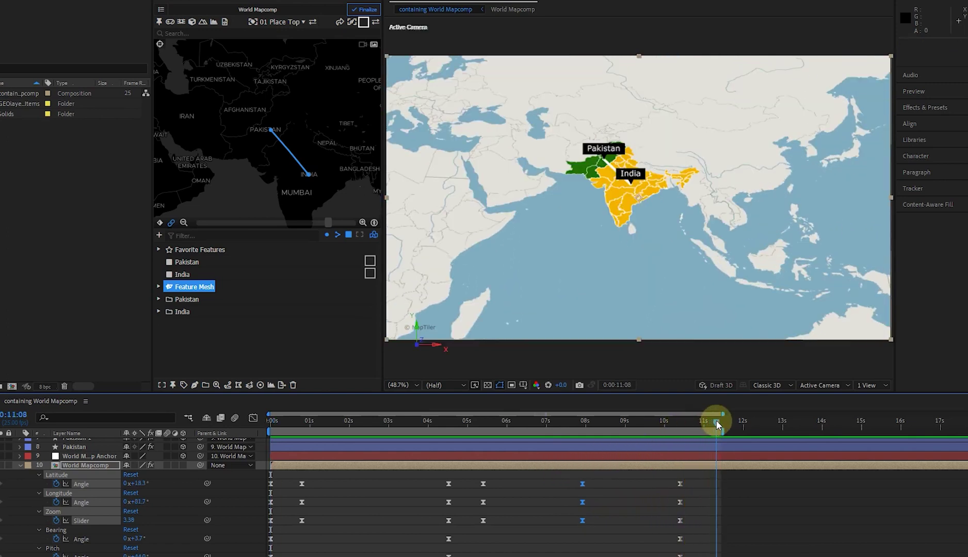